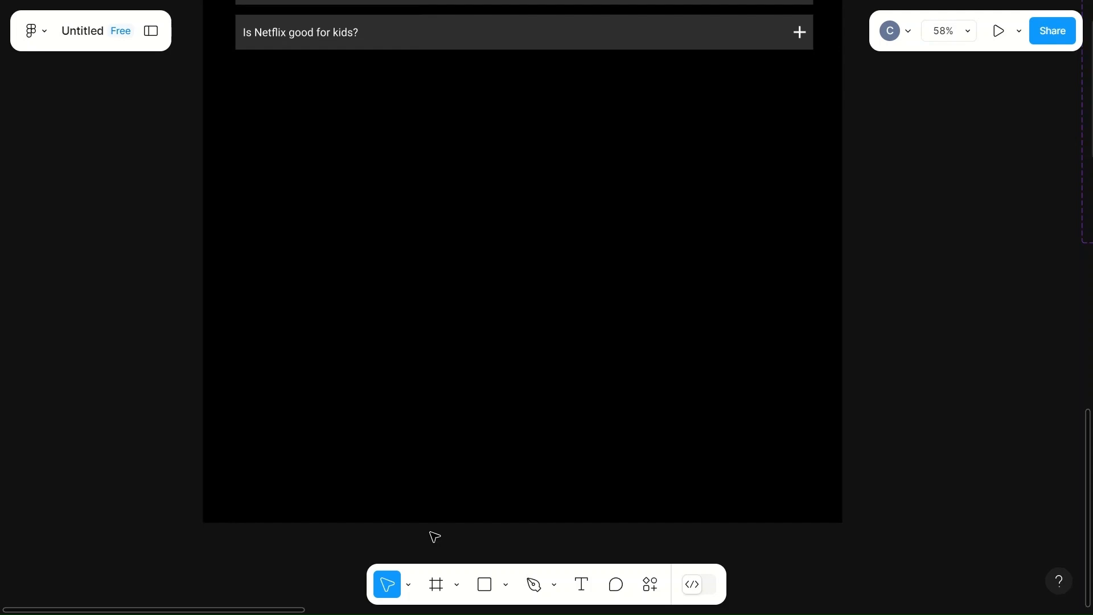
- Duplicate the hero section's email address field and Get Started button into the empty area below the FAQ list
scroll(561, 341, "up", 15)
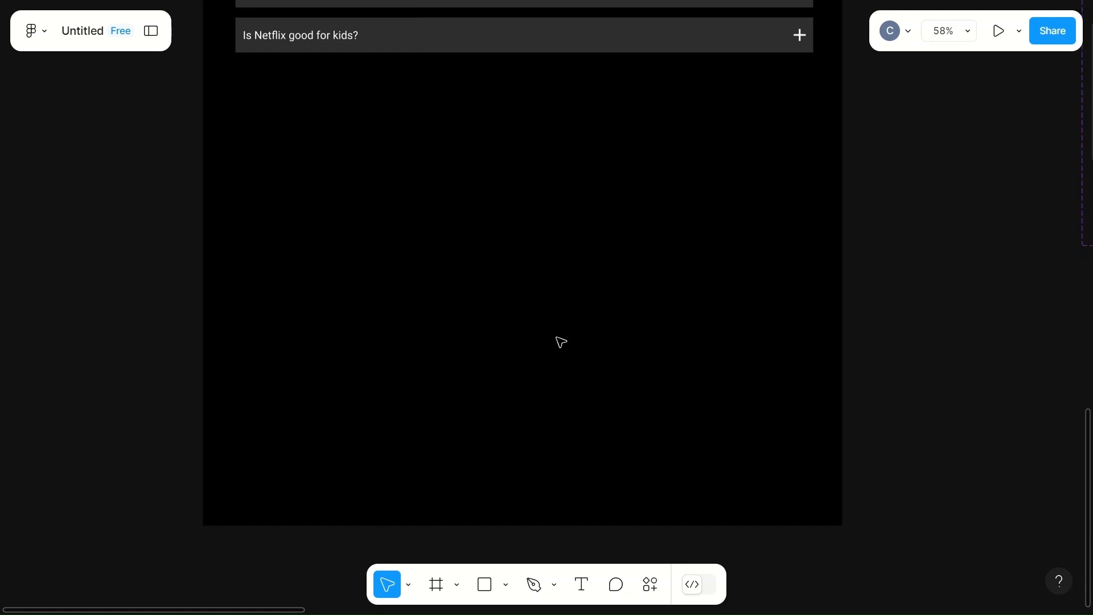
scroll(561, 341, "up", 8)
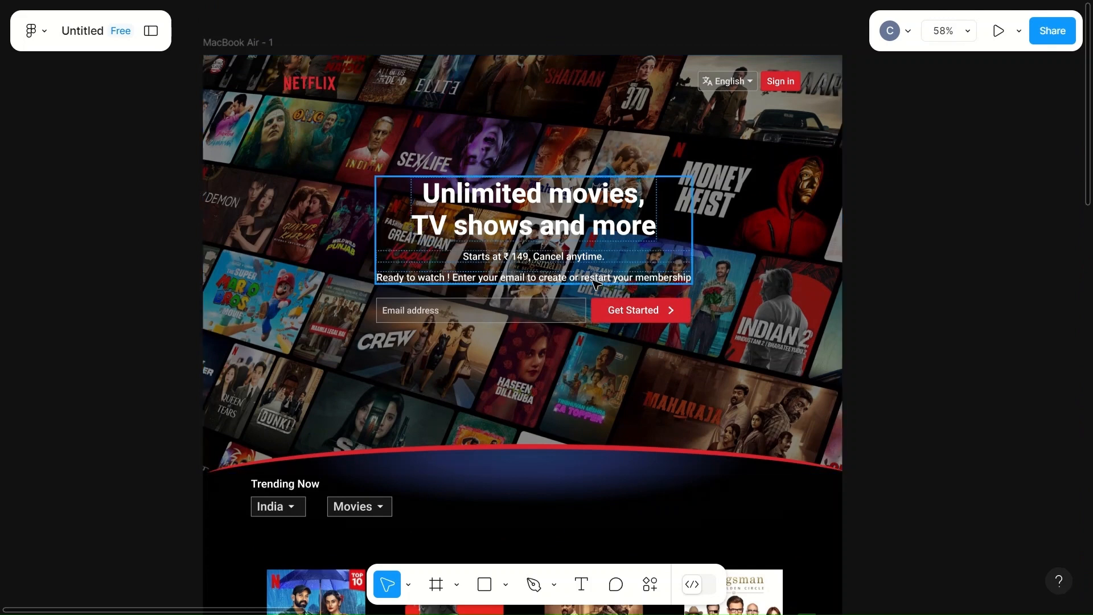
left_click(496, 311)
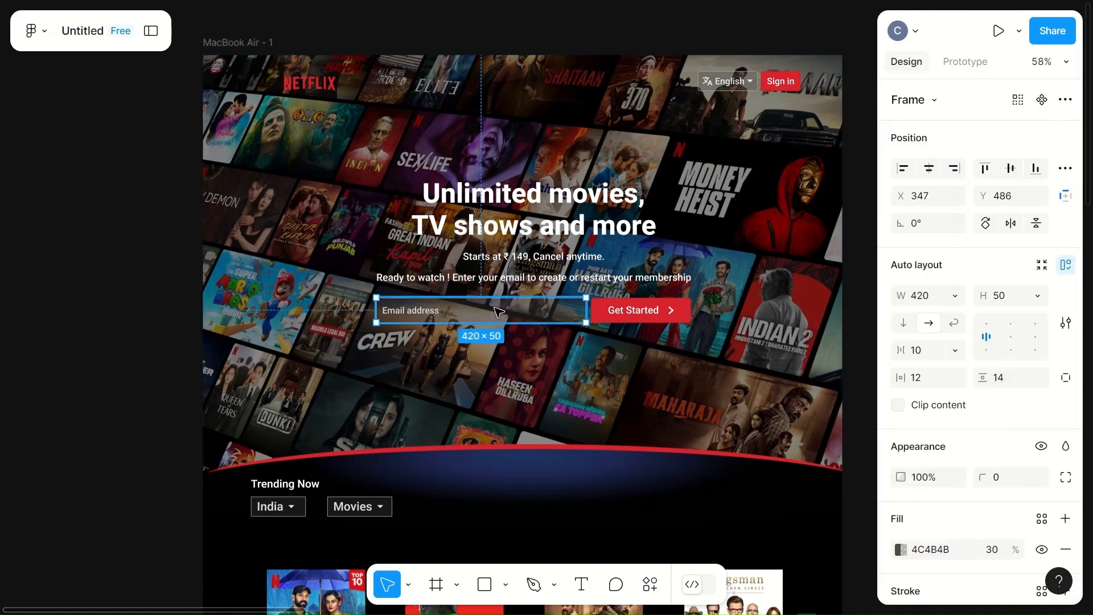
left_click(632, 310, "shift")
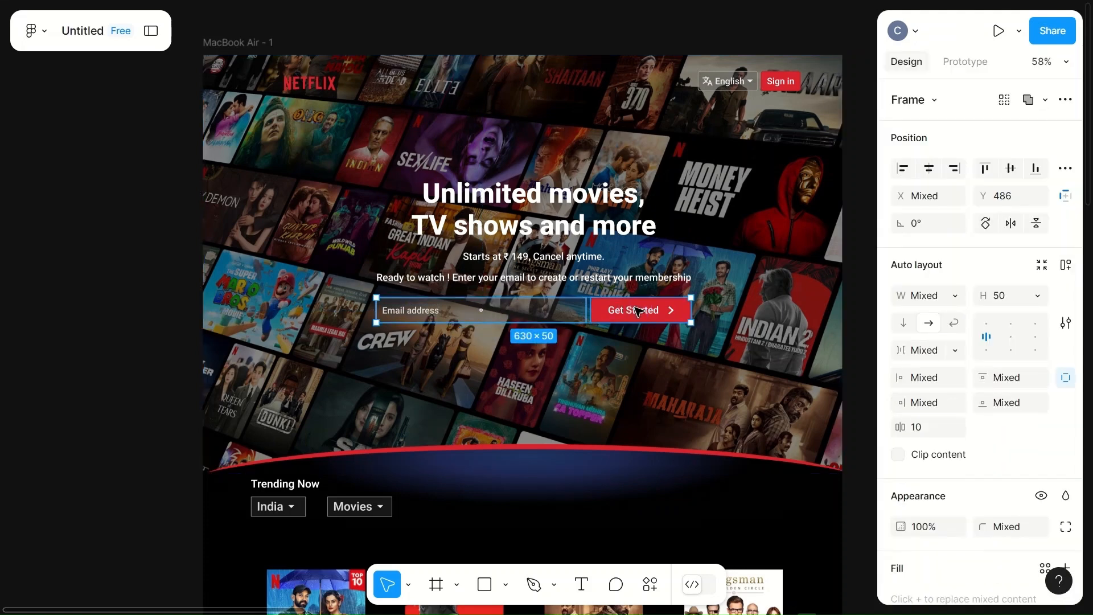
left_click_drag(549, 310, 545, 403)
scroll(544, 402, "down", 2)
left_click_drag(558, 289, 548, 455)
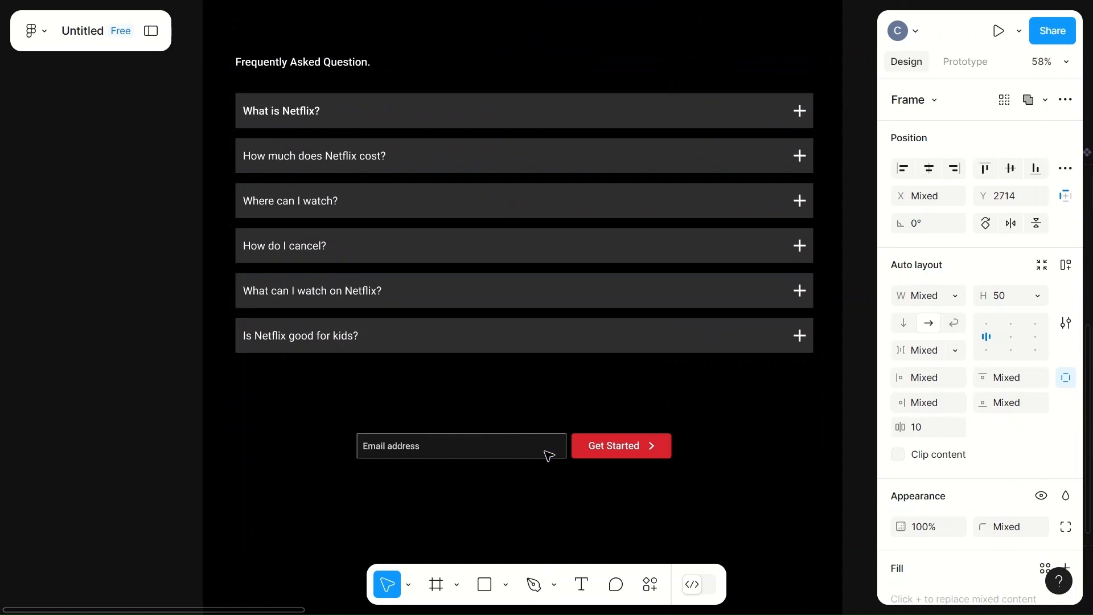
left_click(727, 422)
- Enlarge the copied email field and Get Started button together to about 701 × 80 and move them lower on the page
left_click(515, 456)
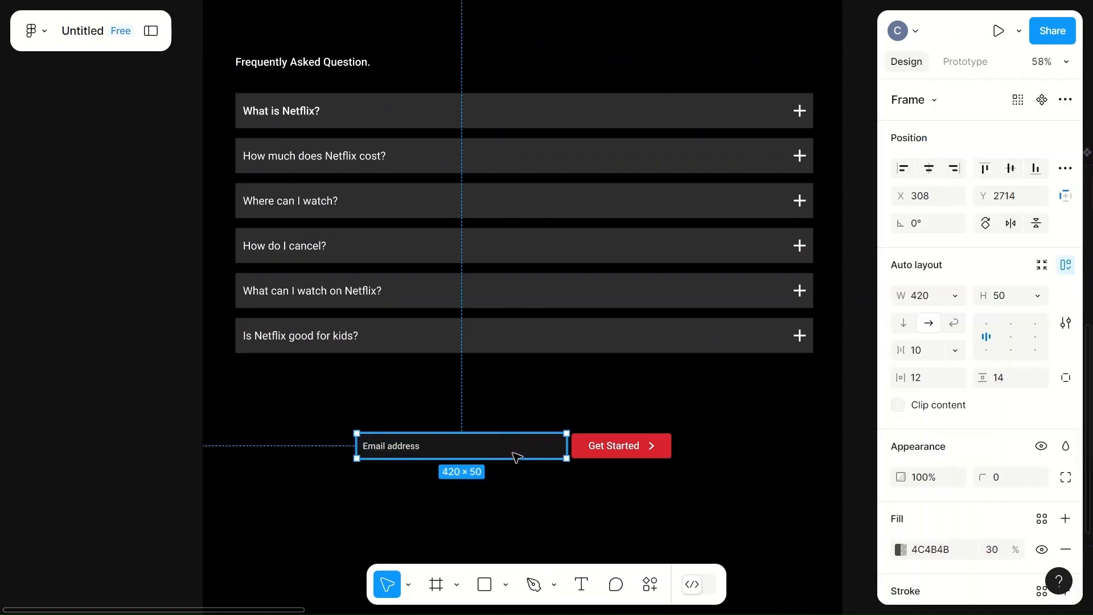
left_click(616, 453, "shift")
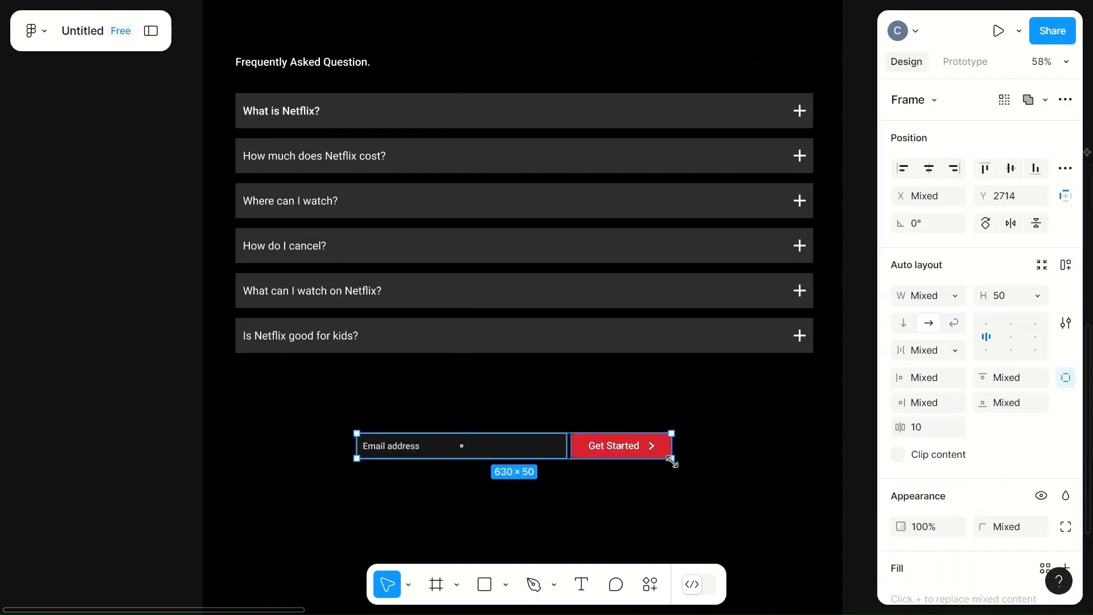
left_click_drag(672, 460, 708, 472)
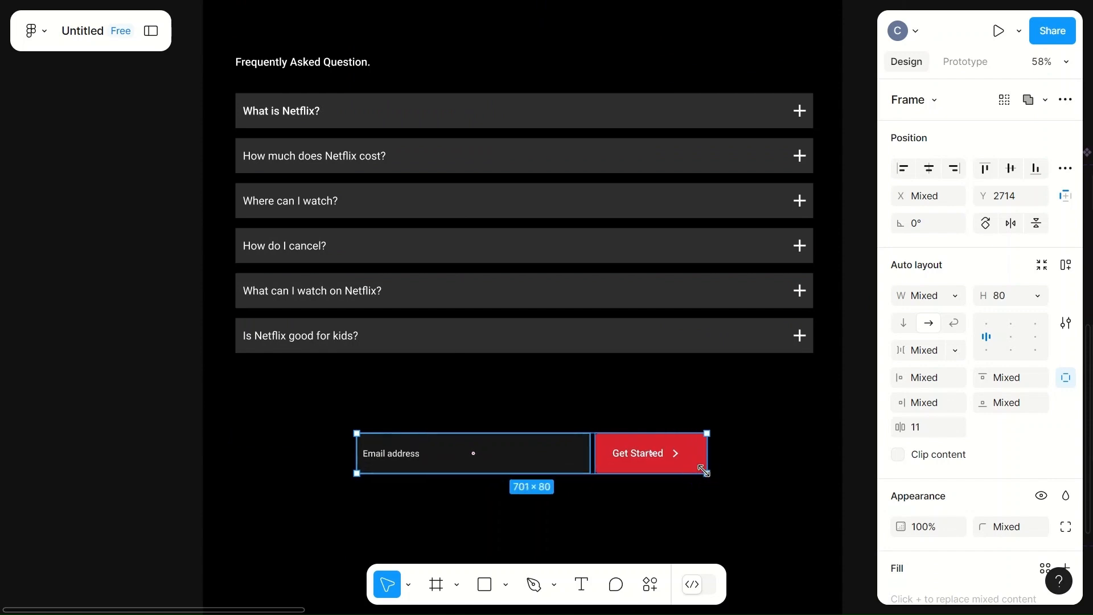
left_click_drag(570, 465, 541, 520)
- Try setting the width of both the copied email field and the Get Started button to 550
left_click(937, 295)
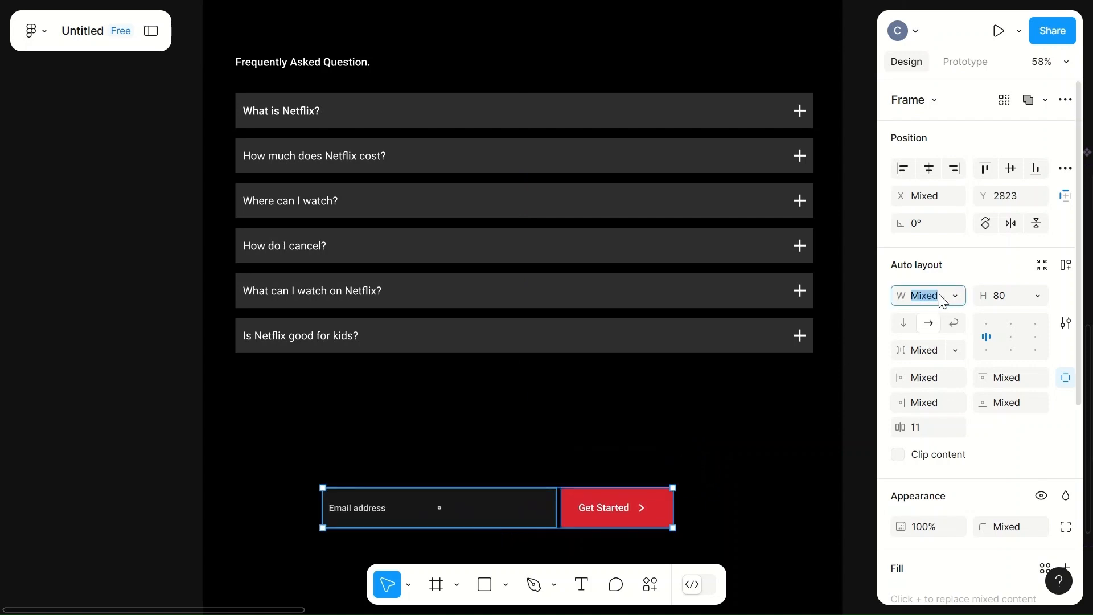
type("550")
left_click(695, 427)
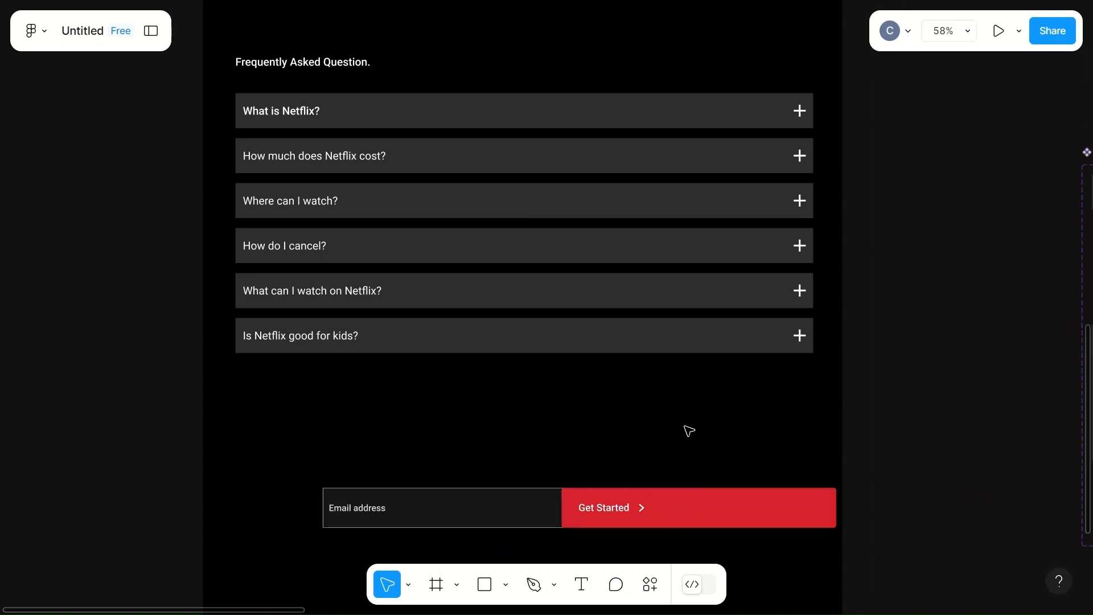
left_click(566, 505)
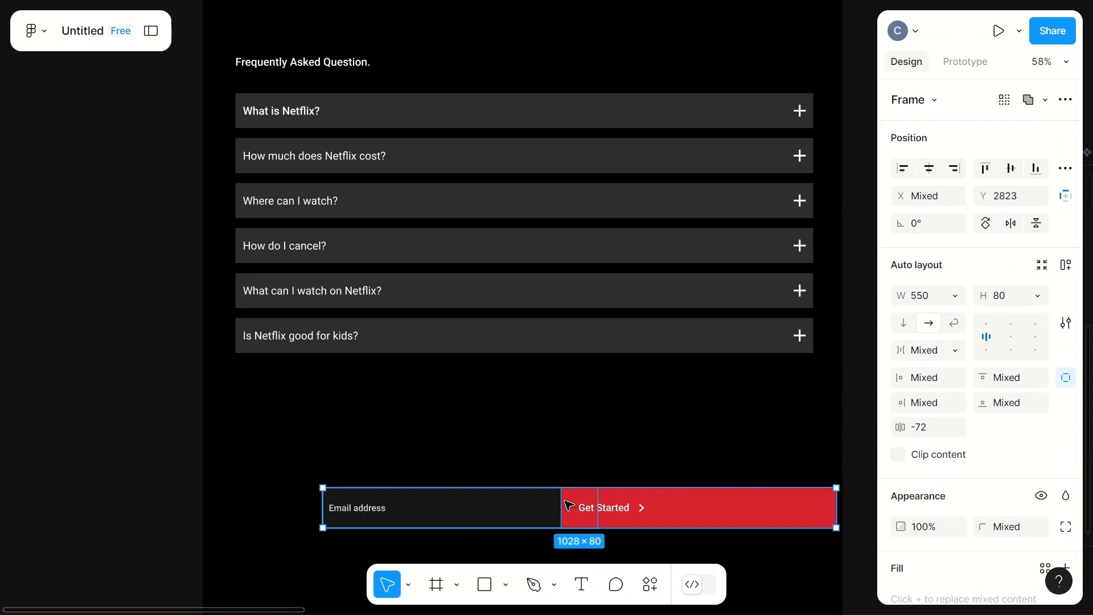
key("ctrl+z")
- Set the width of the email address field below the FAQ to 500
left_click(528, 506)
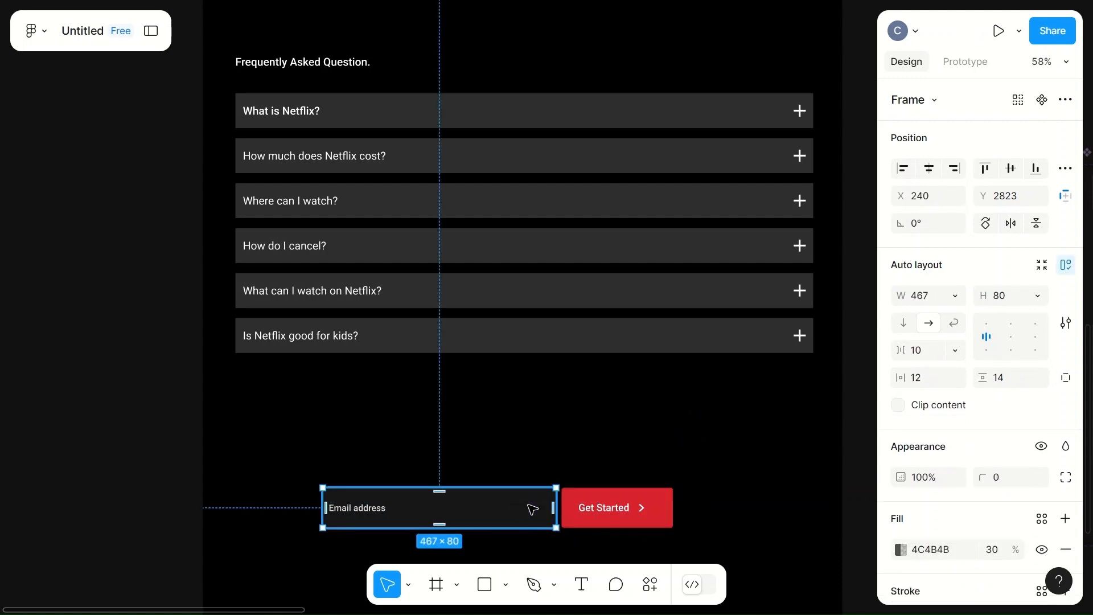
left_click(927, 297)
type("5")
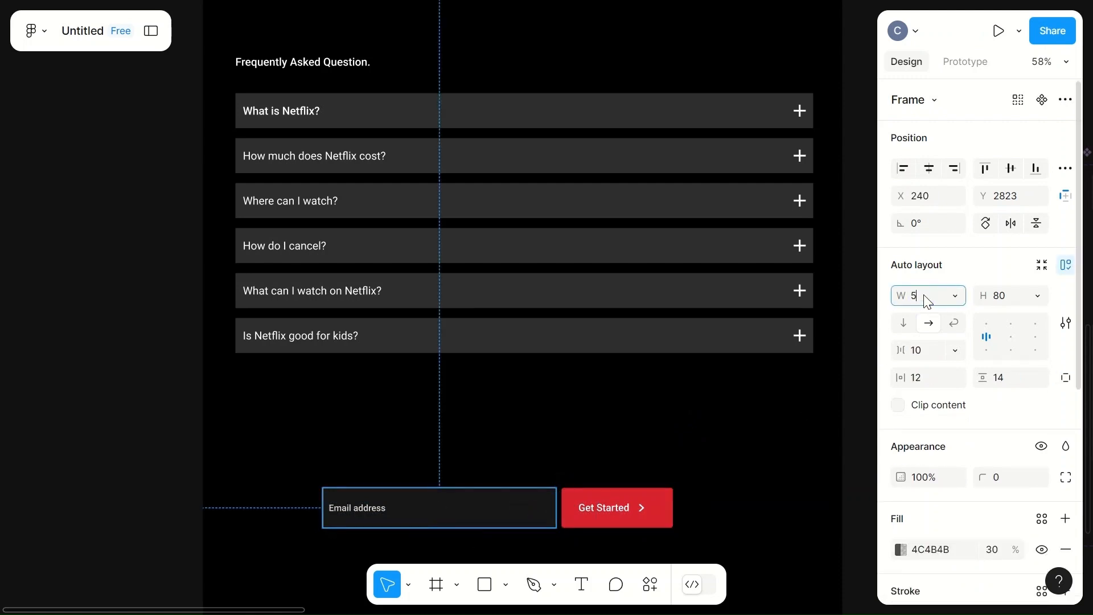
type("00")
left_click(755, 449)
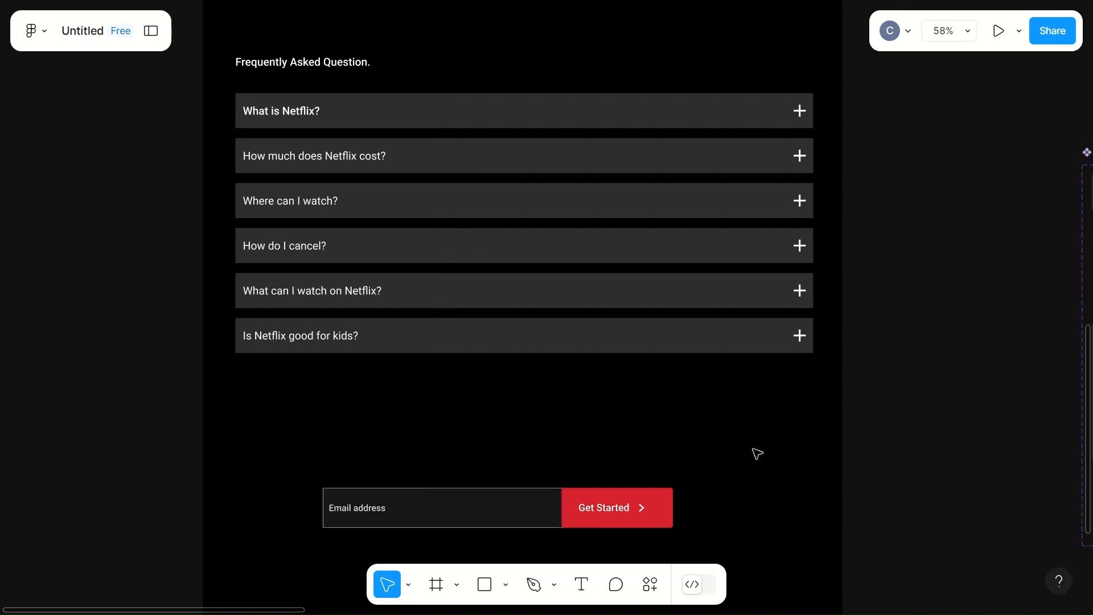
- Move the Get Started button right so it clears the widened email field, and set its height to 60
left_click(645, 512)
left_click_drag(643, 513, 659, 513)
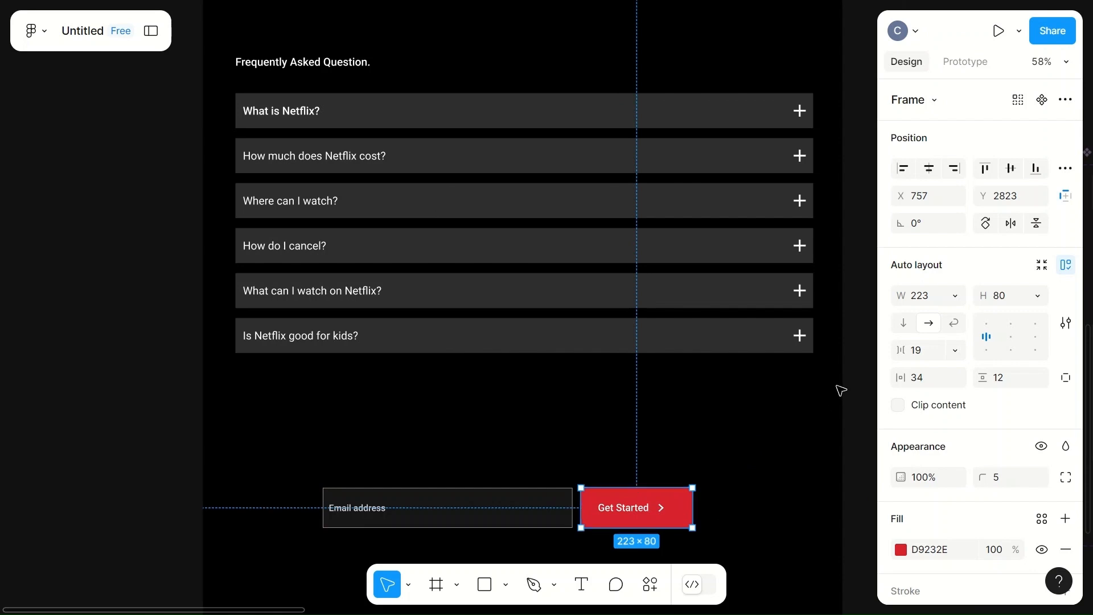
left_click(1019, 301)
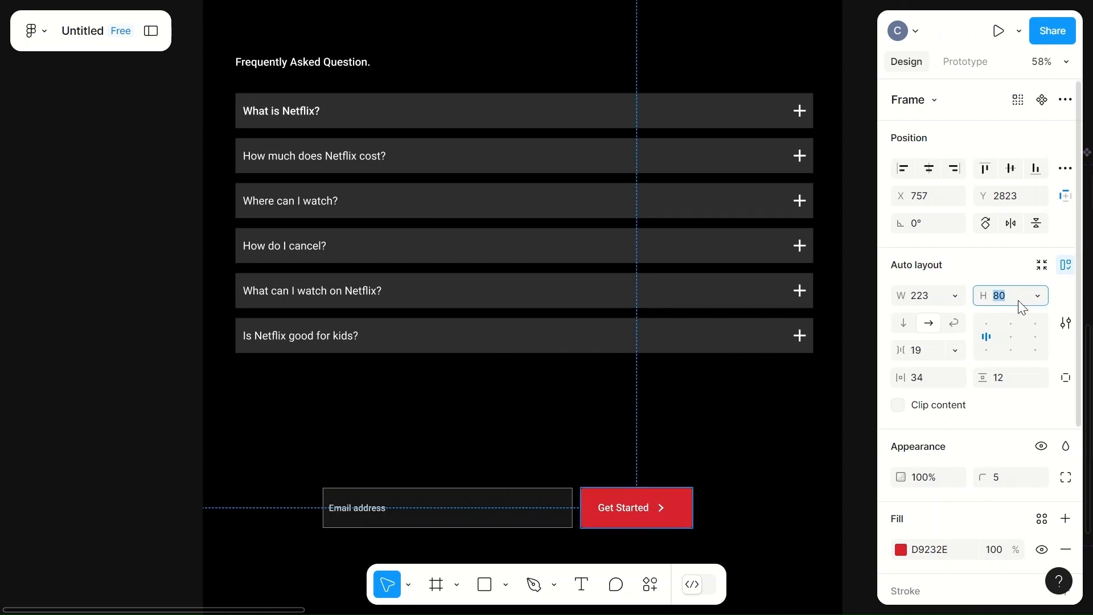
type("60")
key("Return")
left_click(719, 417)
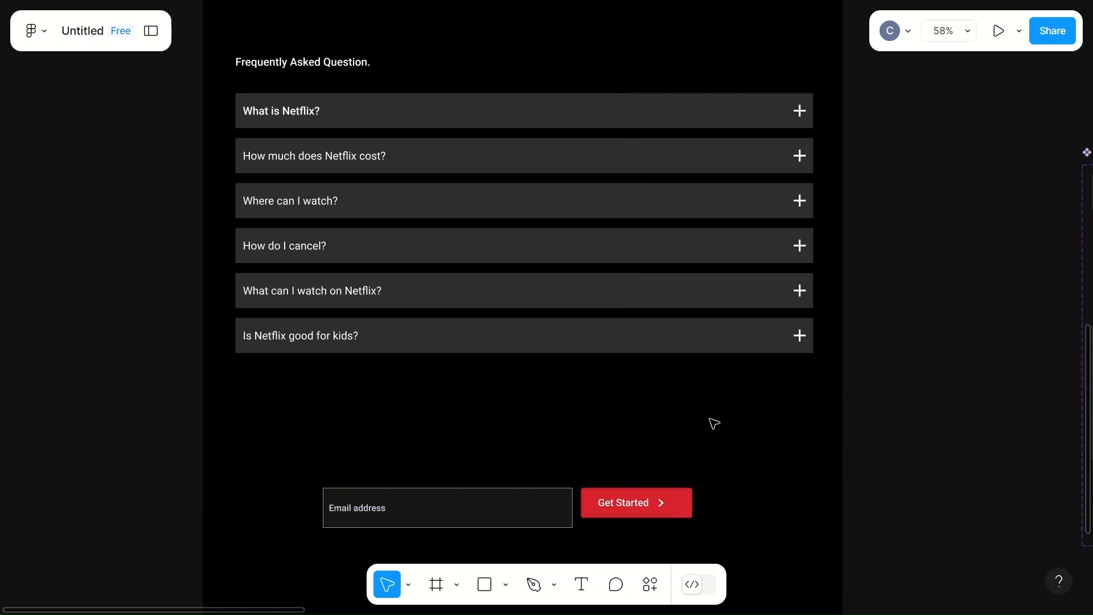
- Set the email address field's height to 60 to match the Get Started button
left_click(542, 510)
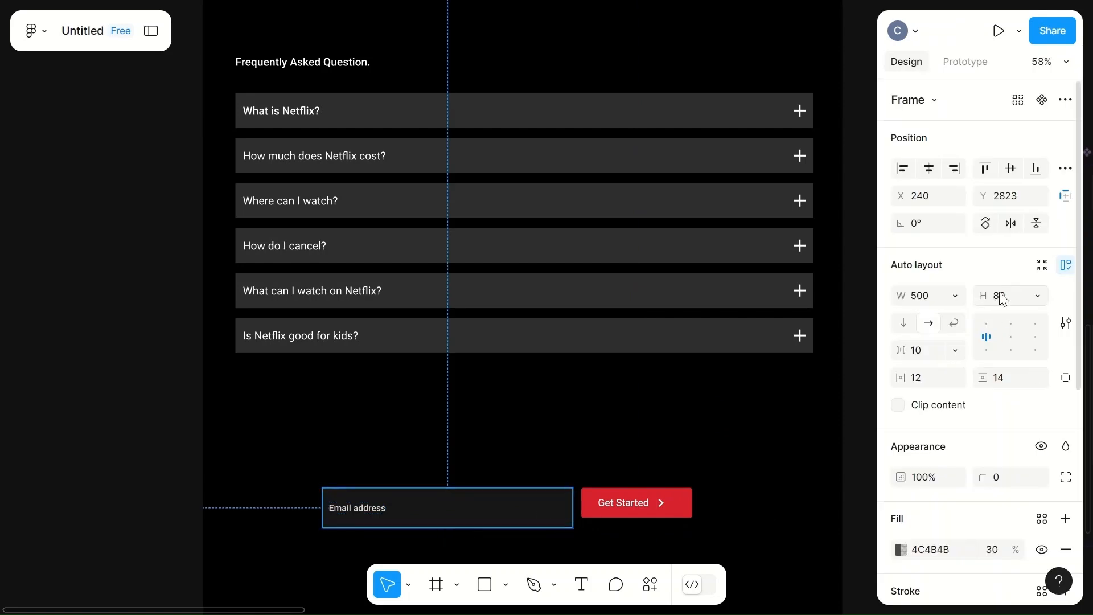
type("60")
left_click(749, 427)
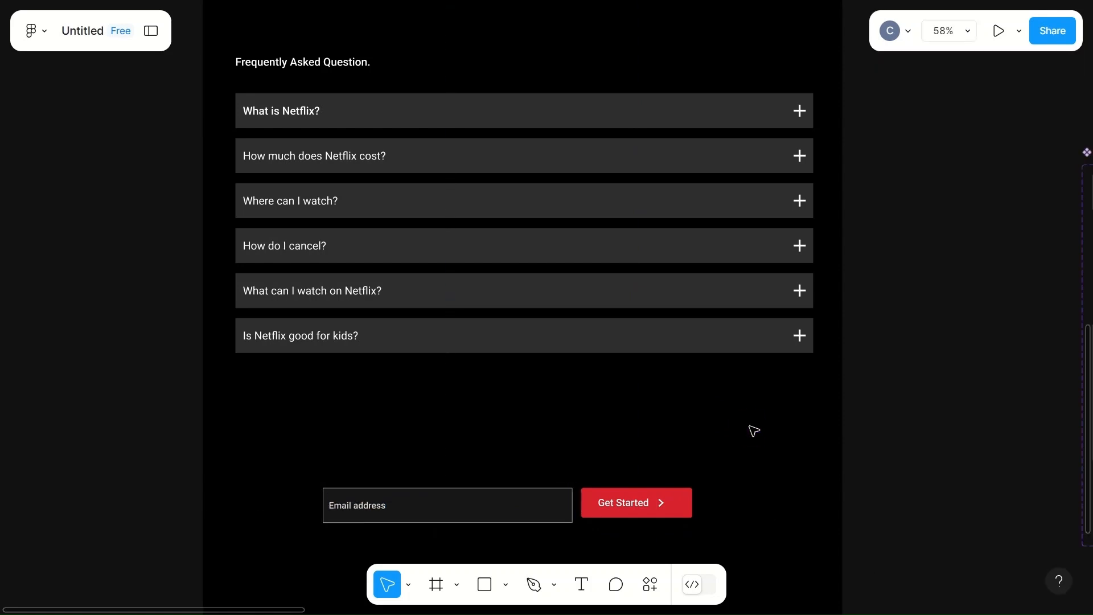
left_click(551, 507)
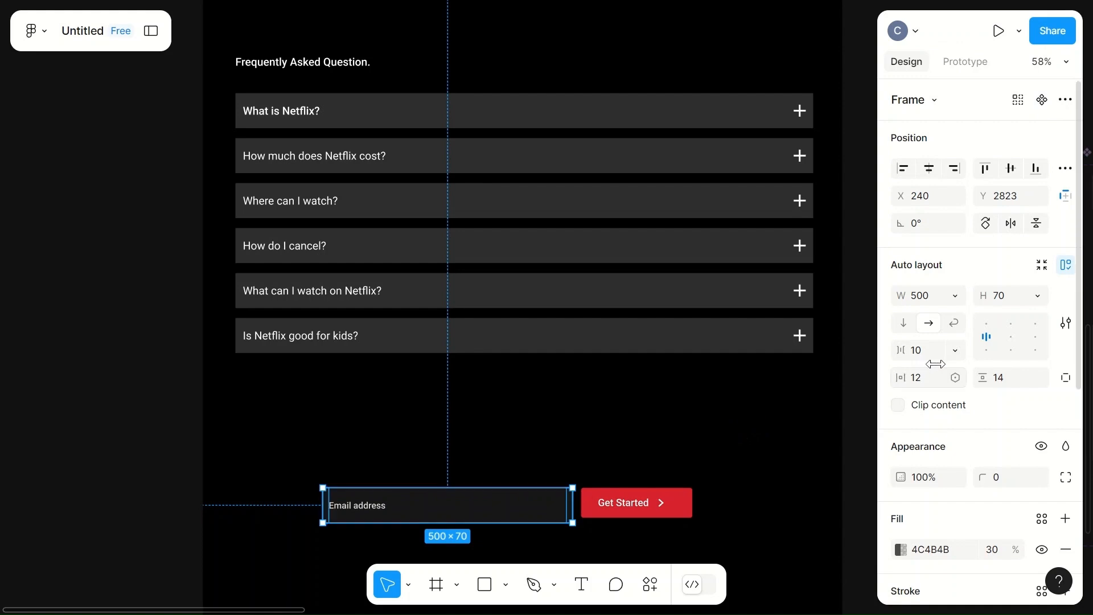
left_click(1004, 294)
type("60")
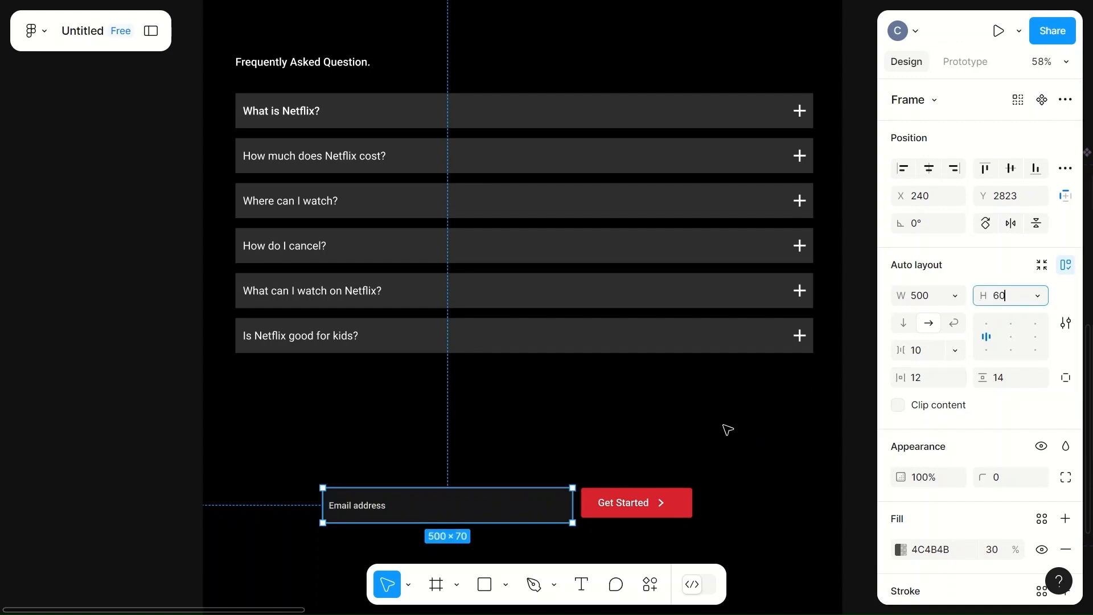
left_click(725, 429)
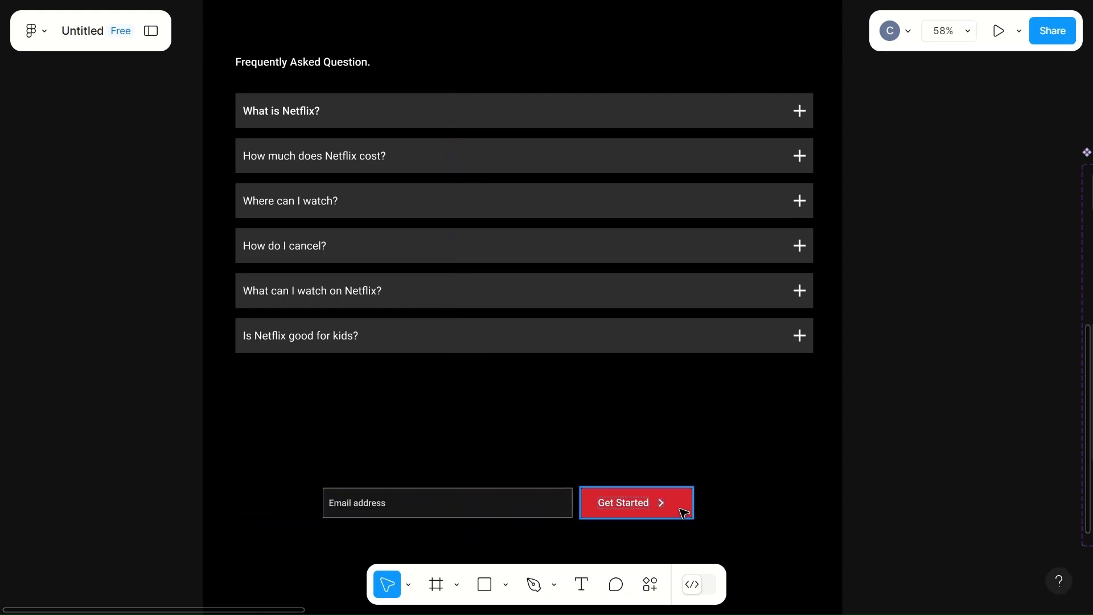
- Set the font size of the Get Started label in the lower button to 25
left_click(621, 502)
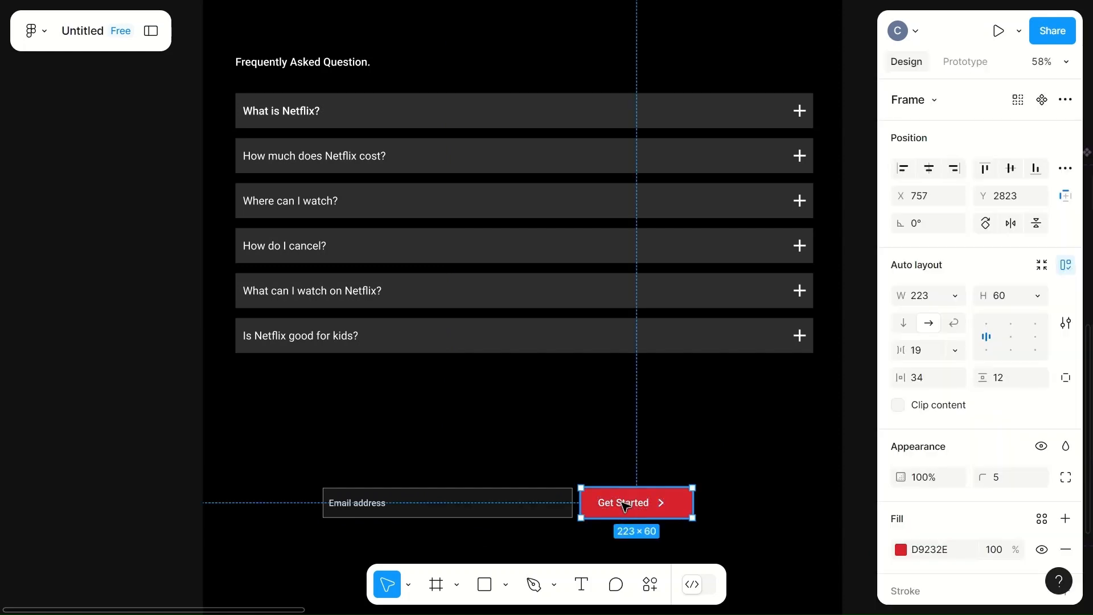
left_click(621, 502)
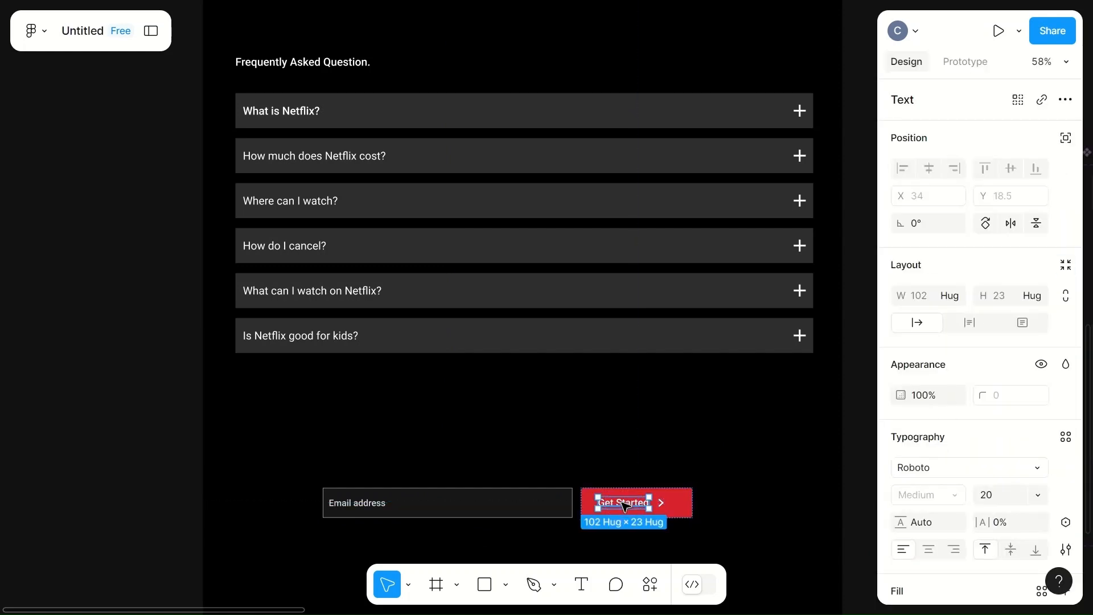
left_click(989, 499)
type("25")
left_click(711, 467)
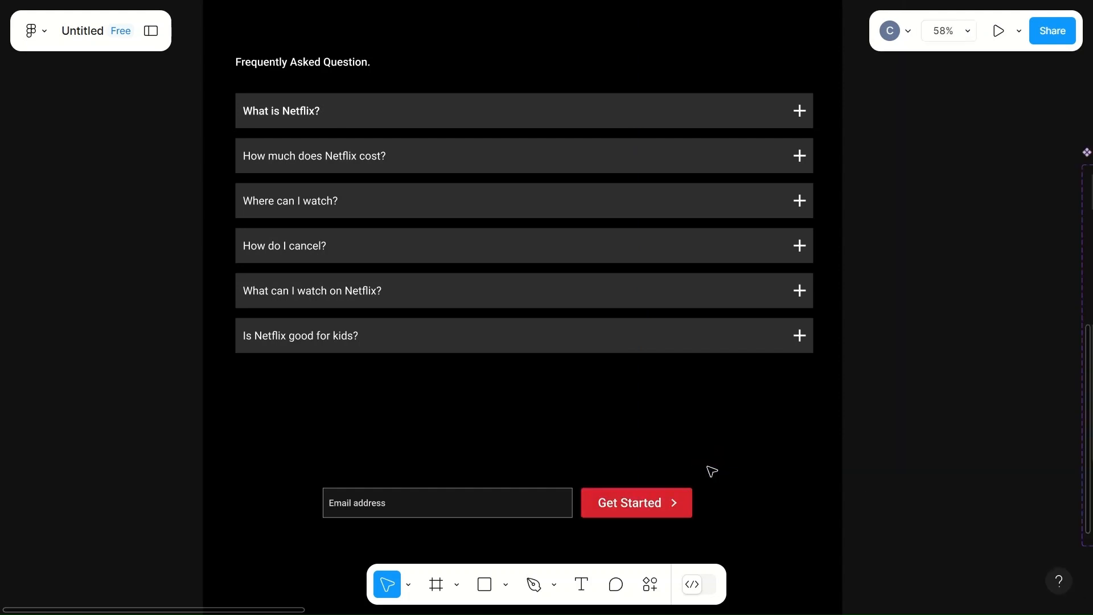
- Enlarge the arrow icon in the lower Get Started button to a width of 12.78 and a height of 17.73
double_click(673, 503)
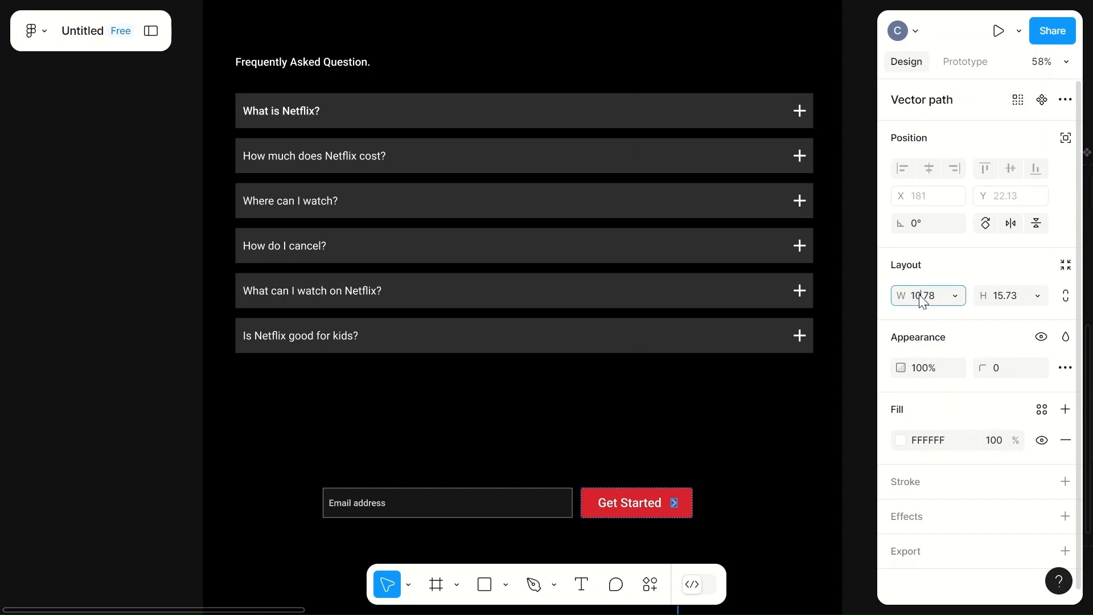
left_click(1005, 296)
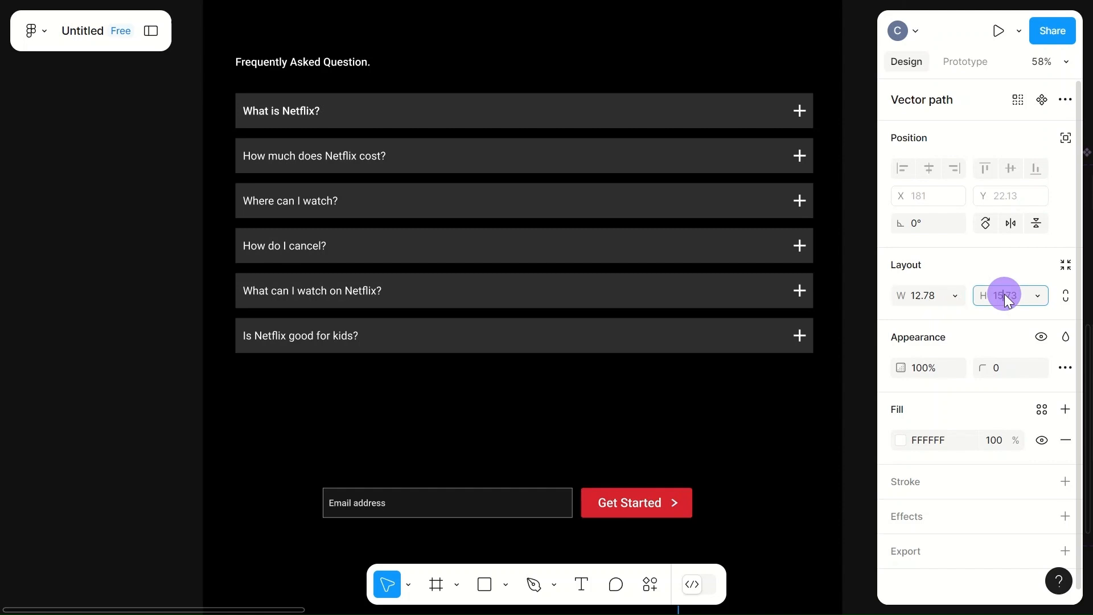
key("BackSpace")
type("7")
left_click(769, 432)
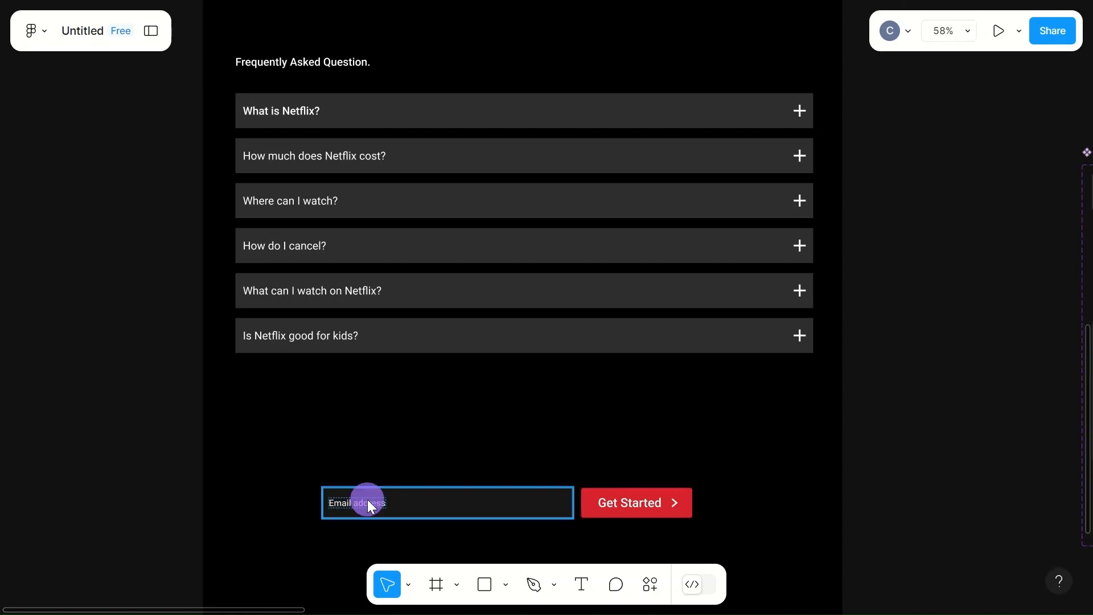
- Set the font size of the Email address placeholder text below the FAQ to 23
left_click(373, 504)
left_click(358, 506)
left_click(1002, 504)
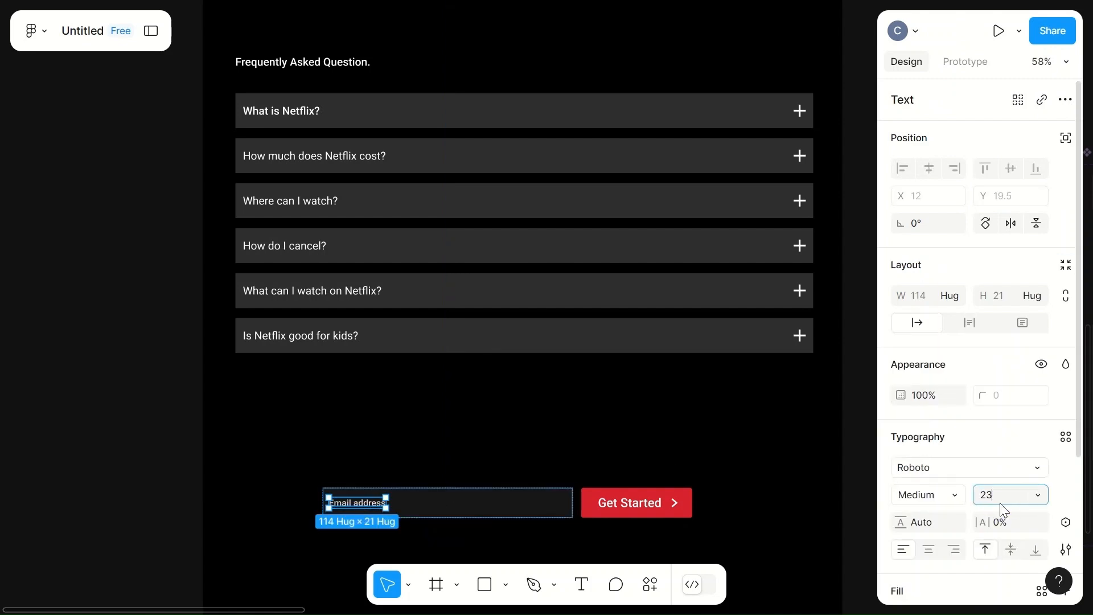
left_click(695, 462)
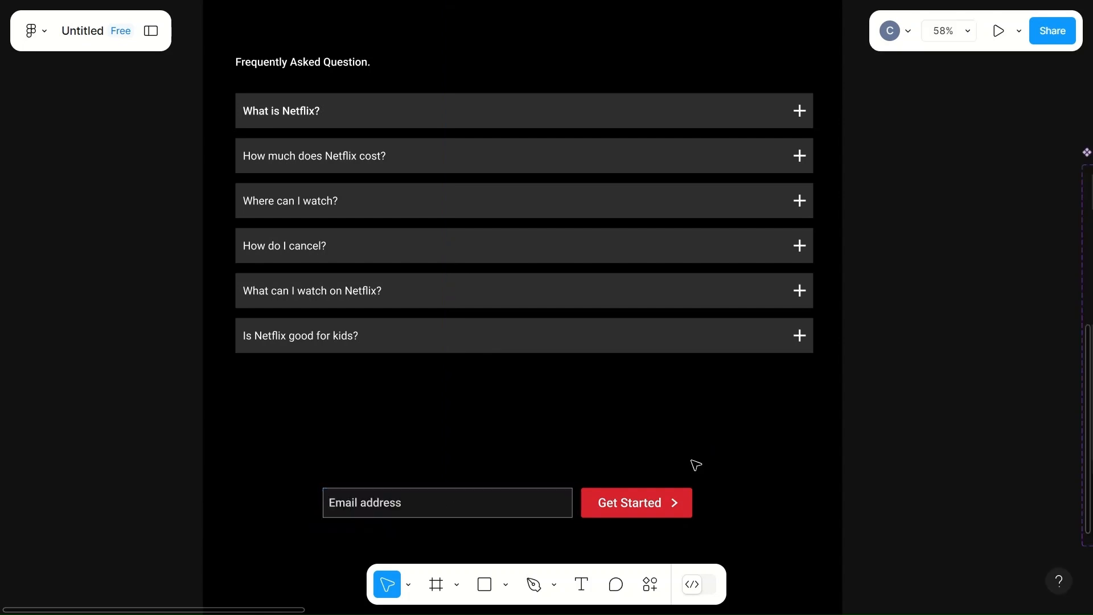
left_click(418, 507)
left_click(647, 459)
- Copy the "Ready to watch ! Enter your email to create or restart your membership" text from the hero section
scroll(647, 459, "up", 20)
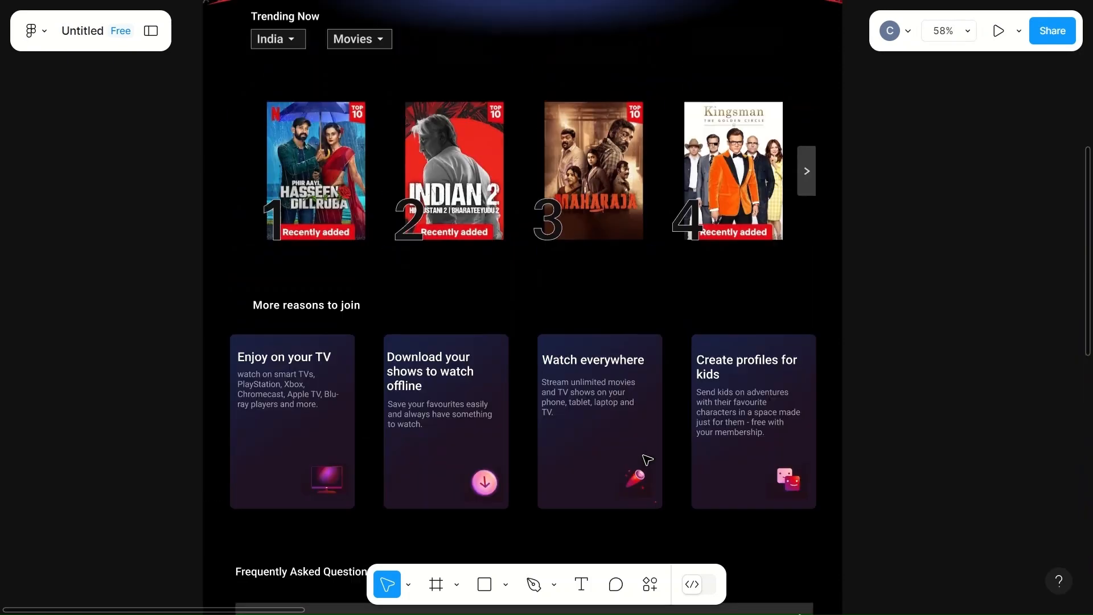
scroll(646, 459, "up", 2)
left_click(591, 413)
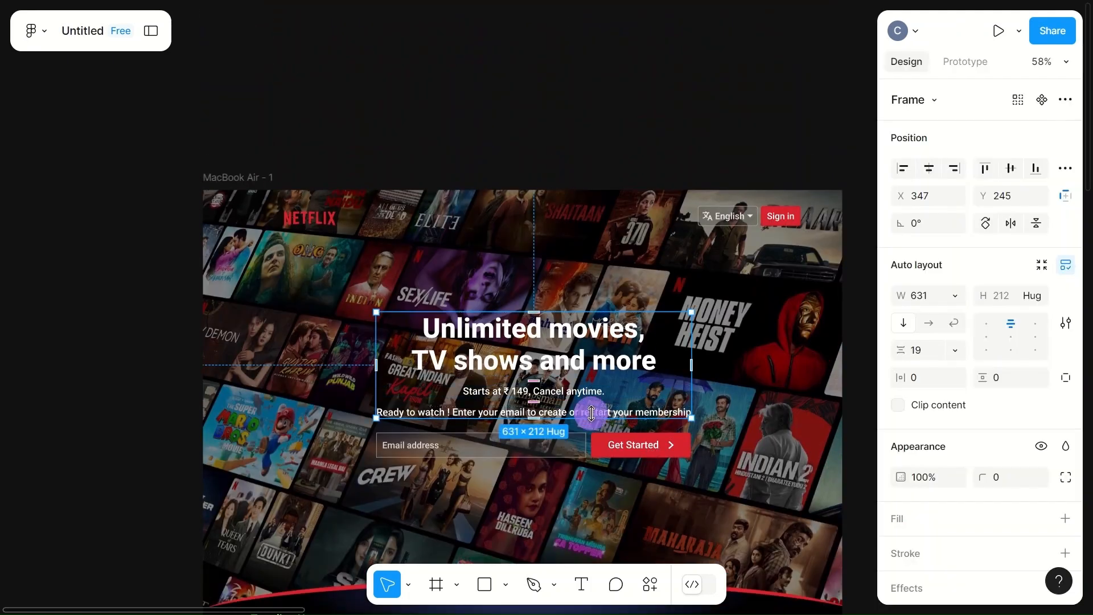
double_click(591, 413)
double_click(592, 414)
key("ctrl+c")
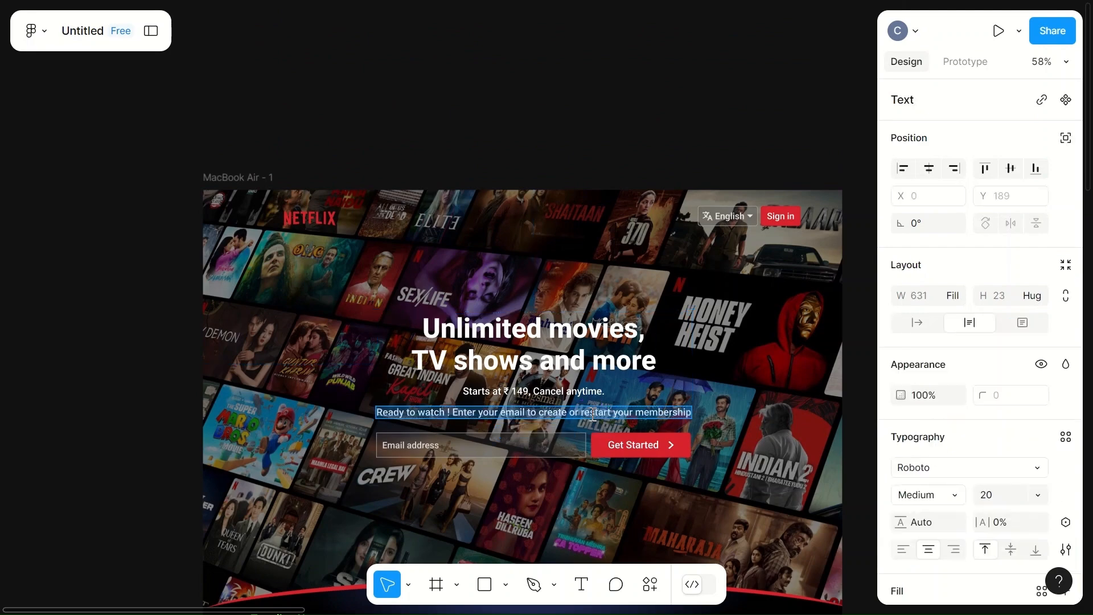
key("Escape")
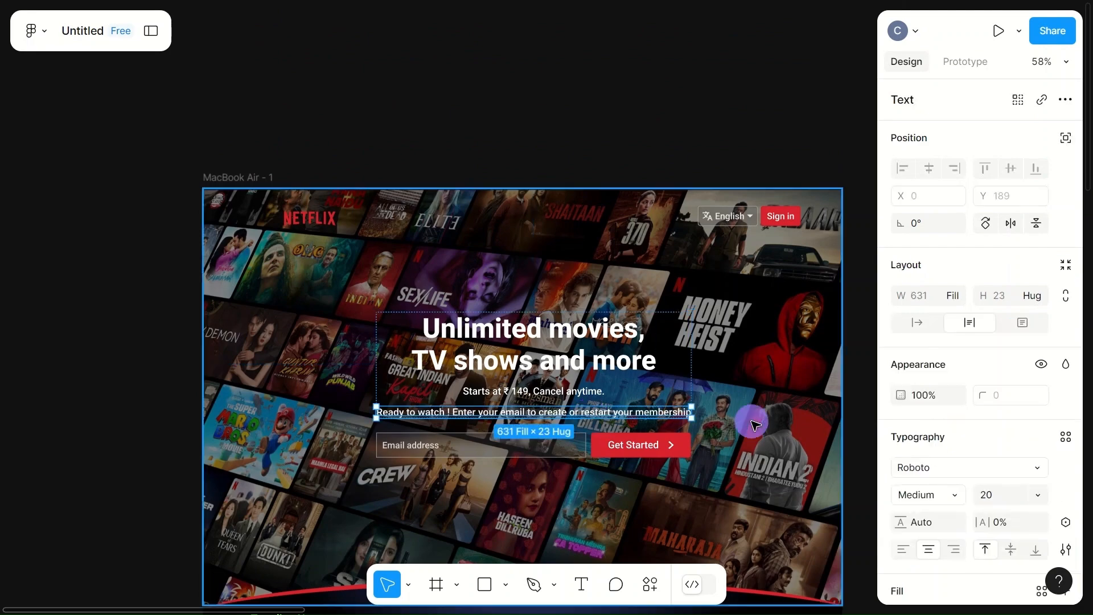
- Paste the copied sentence as a new text line just above the lower email field and Get Started button
scroll(752, 422, "down", 20)
scroll(755, 426, "down", 3)
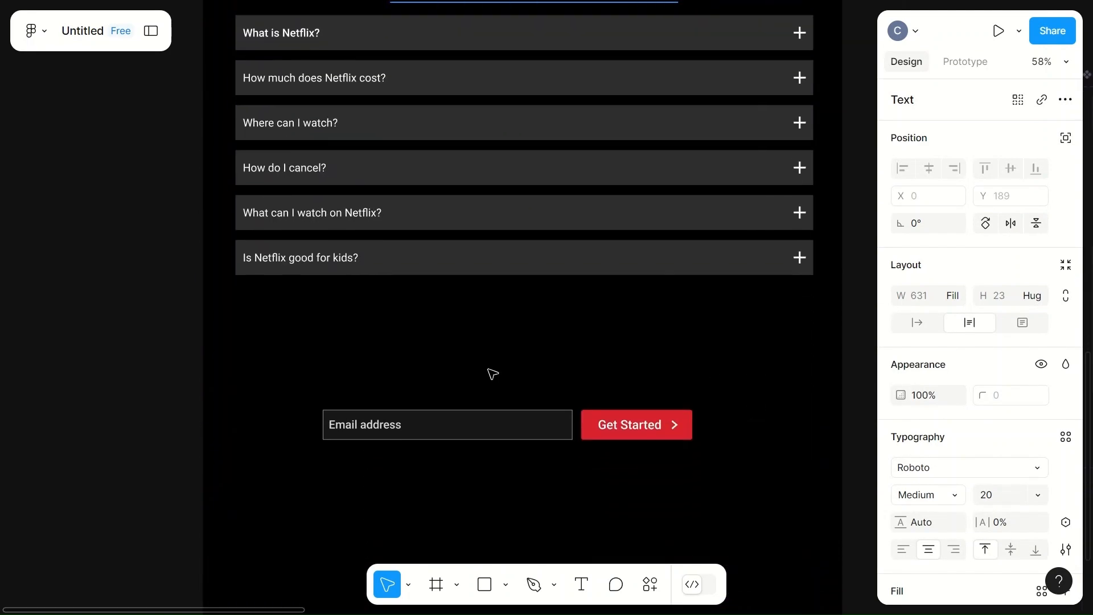
key("t")
left_click(369, 386)
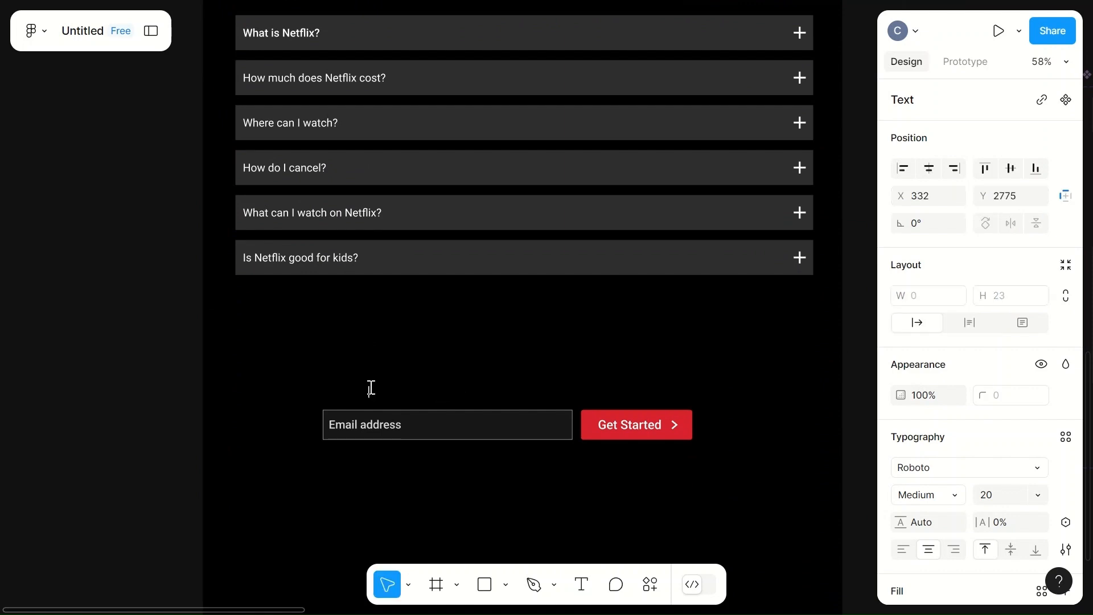
key("ctrl+v")
left_click_drag(415, 391, 546, 392)
- Set the font size of the "Ready to watch !" line below the FAQ to 25
scroll(1015, 473, "down", 2)
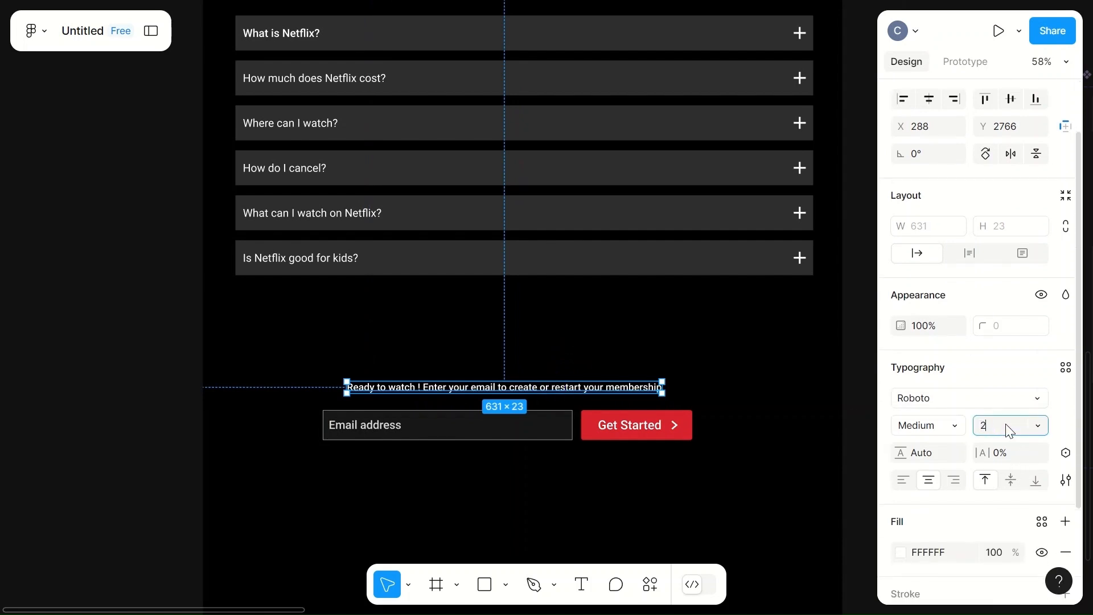
left_click(1008, 431)
type("25")
left_click(761, 412)
- Centre the lower "Ready to watch !" line above the email field and button, and set its font size to 22
left_click(569, 394)
left_click_drag(570, 395, 574, 392)
left_click(507, 432)
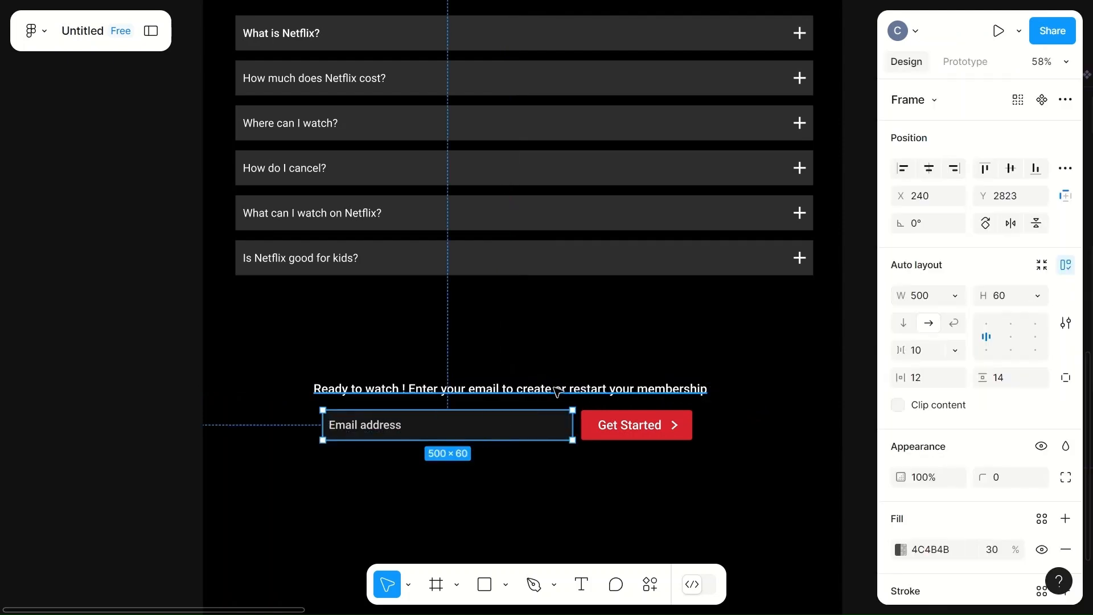
left_click(572, 389)
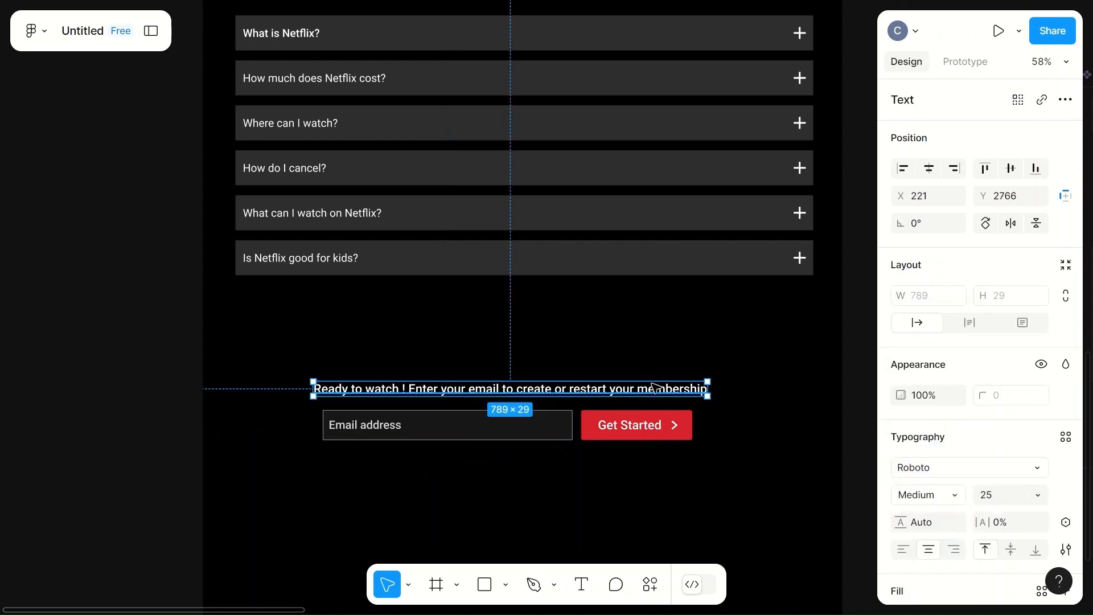
left_click(1007, 495)
type("22")
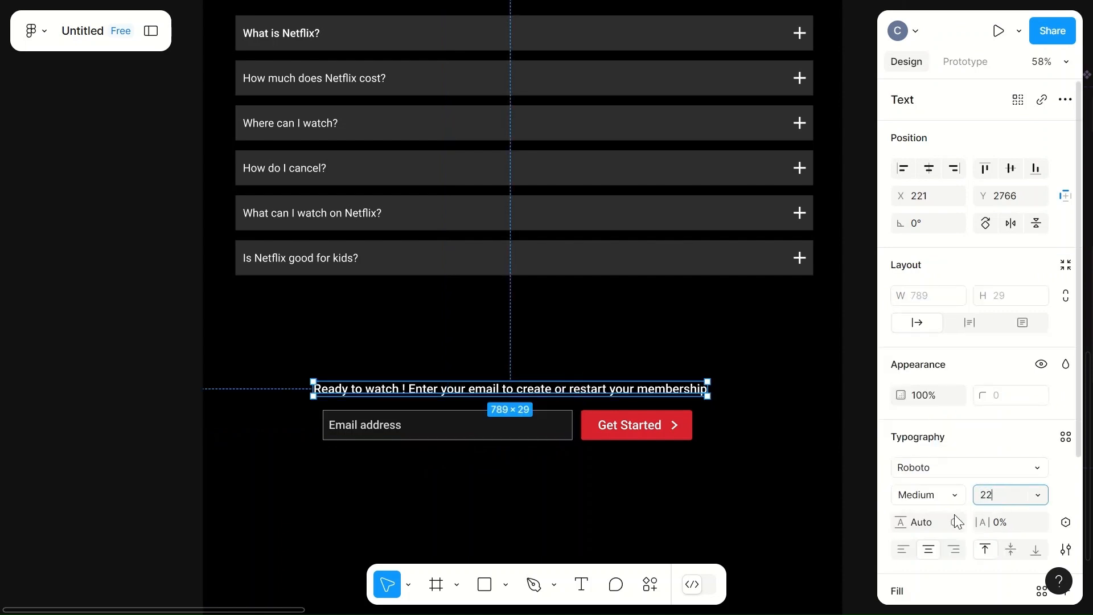
left_click(717, 511)
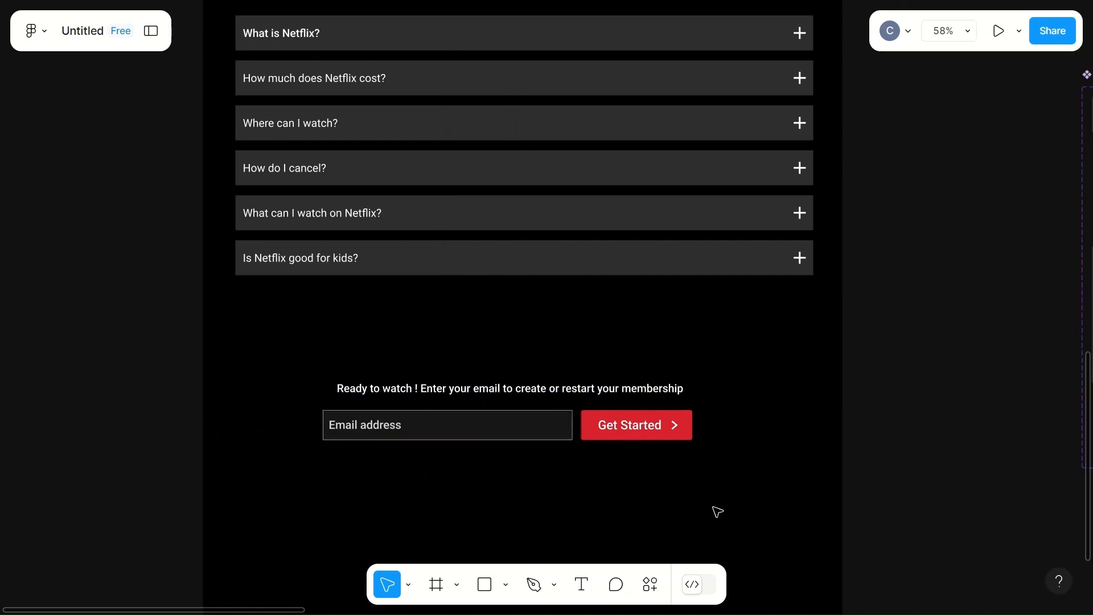
- Add a text line reading "Questions? Call" below the email sign-up form
scroll(717, 511, "down", 3)
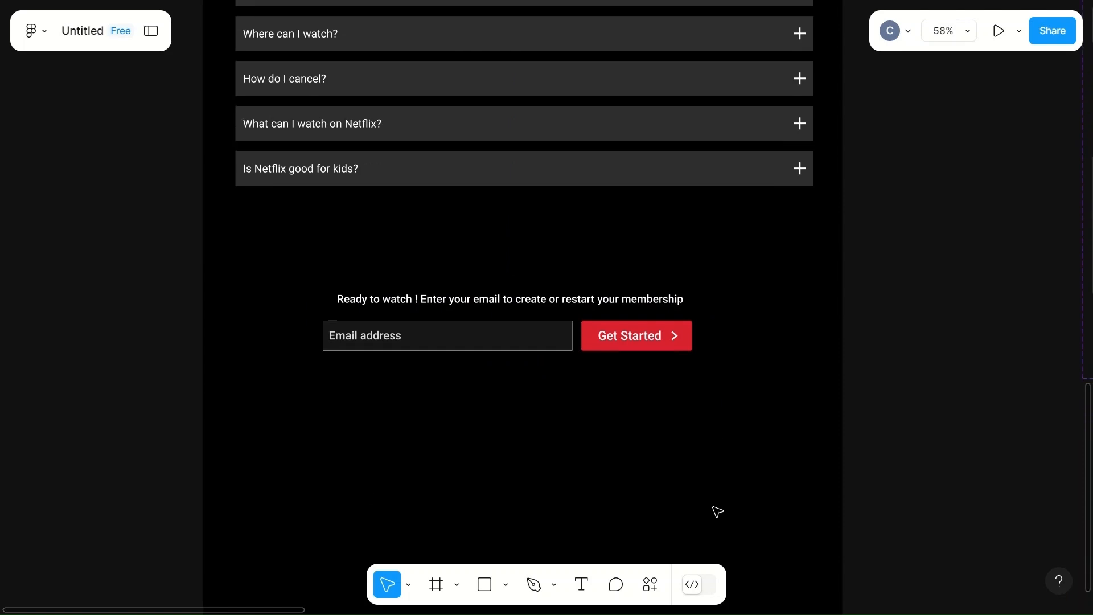
scroll(477, 438, "down", 4)
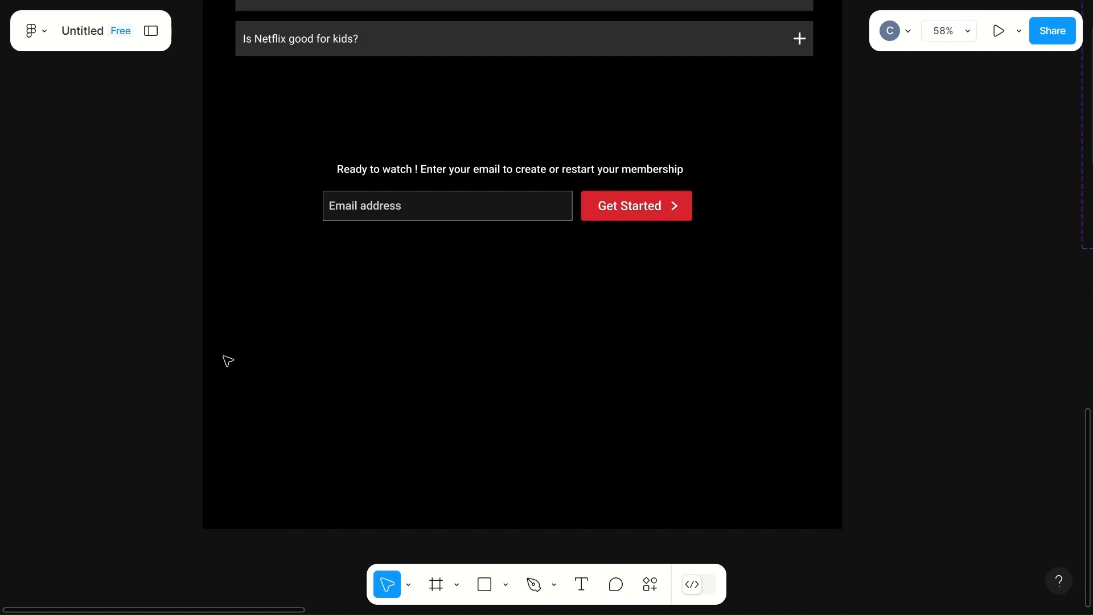
key("t")
left_click(254, 303)
type("euestion")
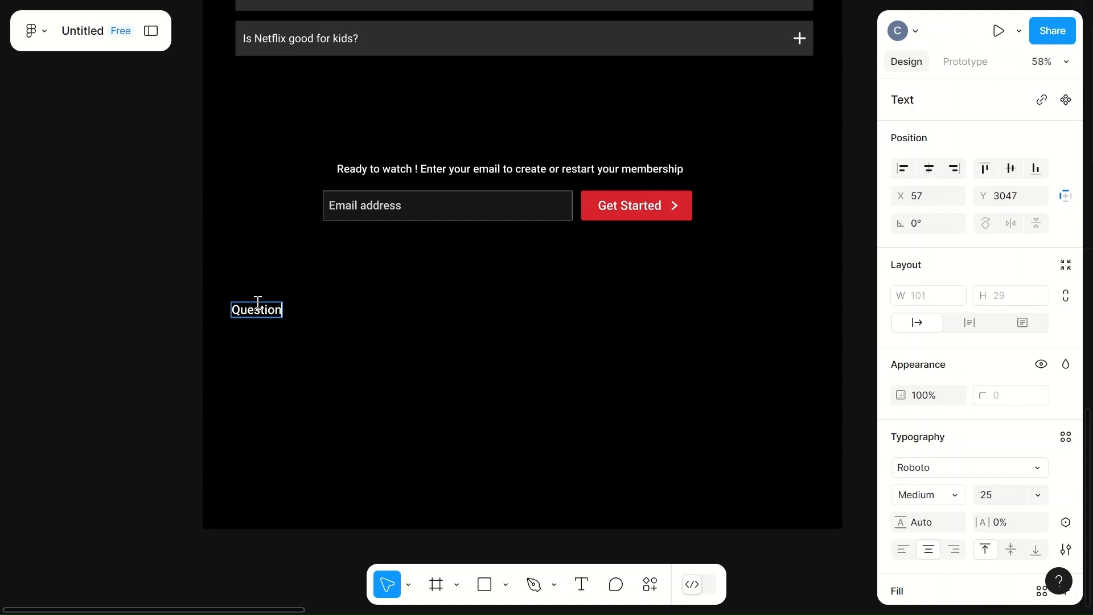
type("s? Call")
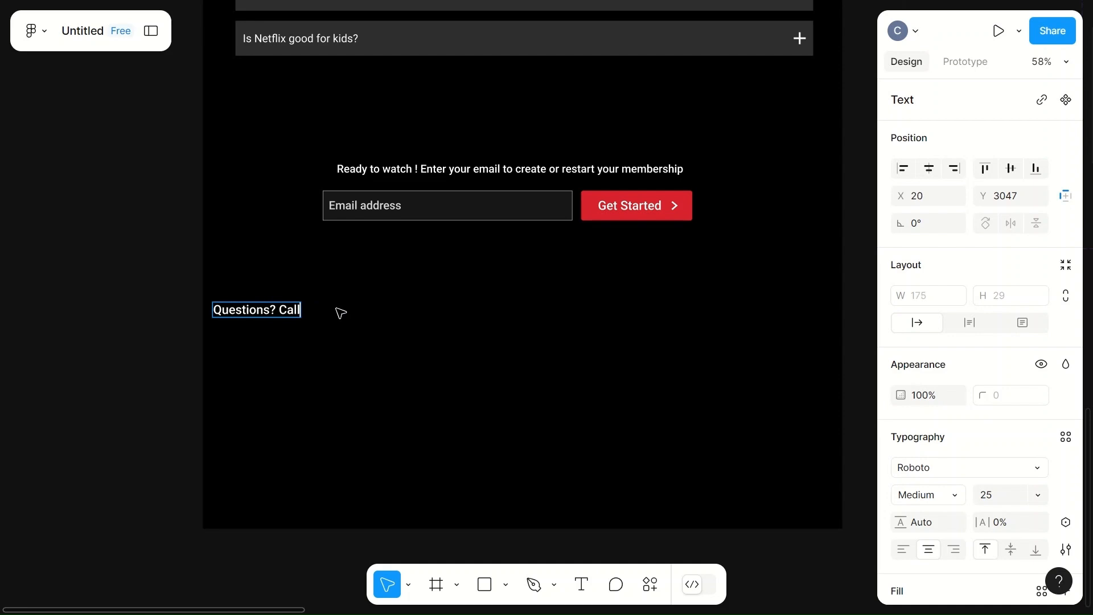
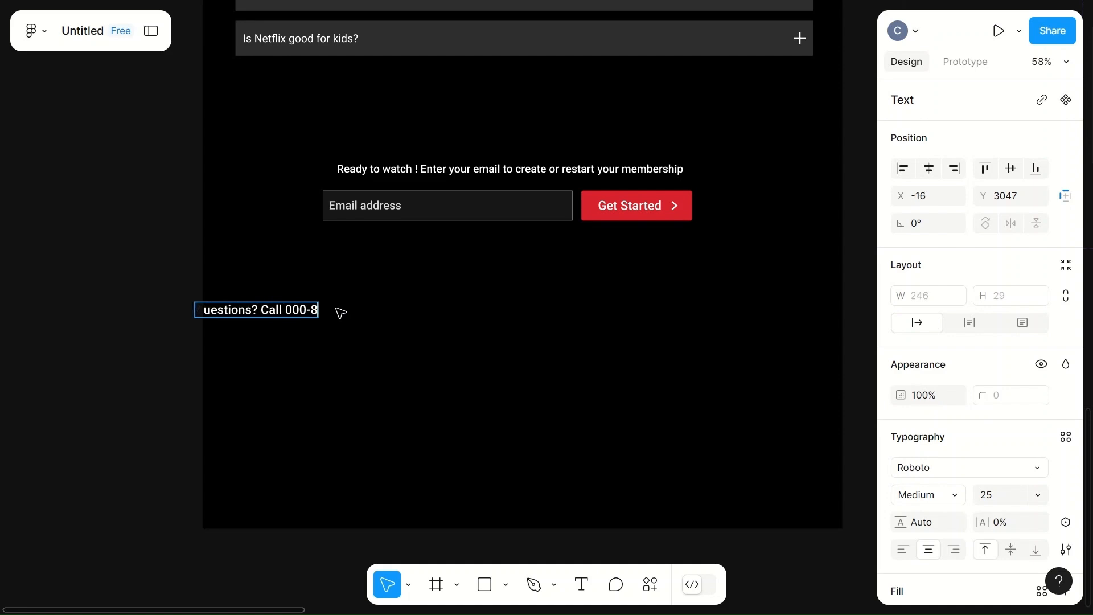
- Complete the "Questions? Call" line with the support phone number
key("BackSpace")
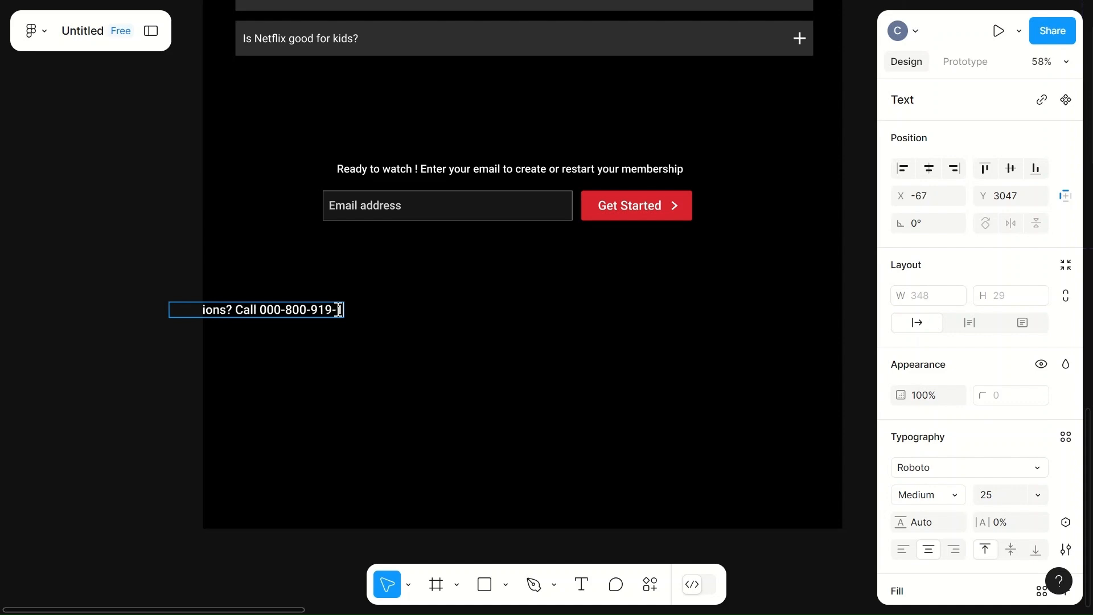
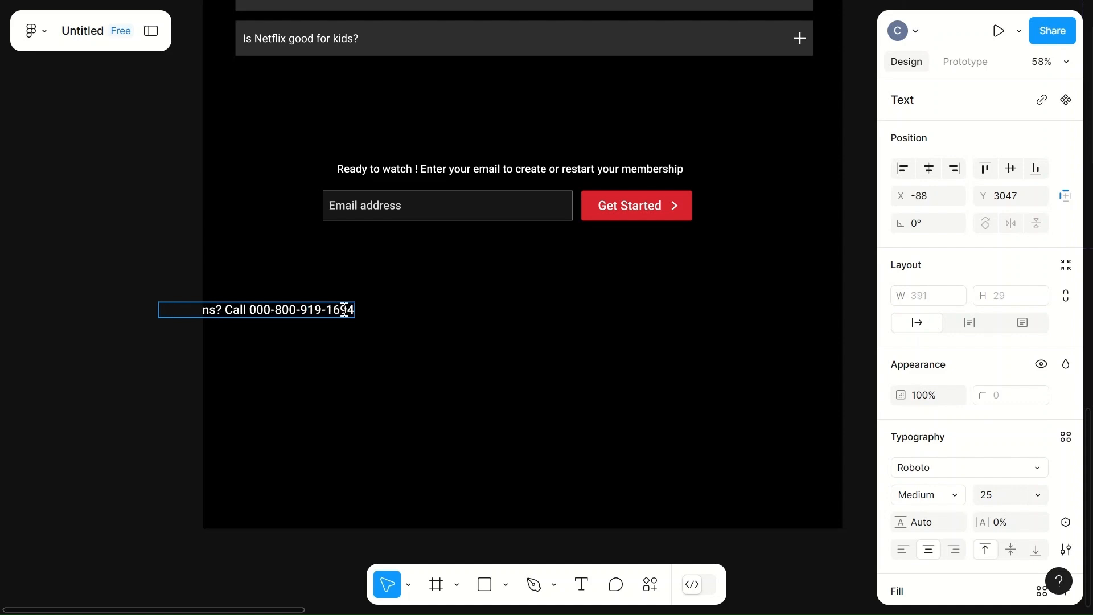
left_click(442, 317)
- Set the "Questions? Call" line's font size to 20 and place it below the email form, aligned with the FAQ boxes' left edge
left_click_drag(292, 310, 357, 284)
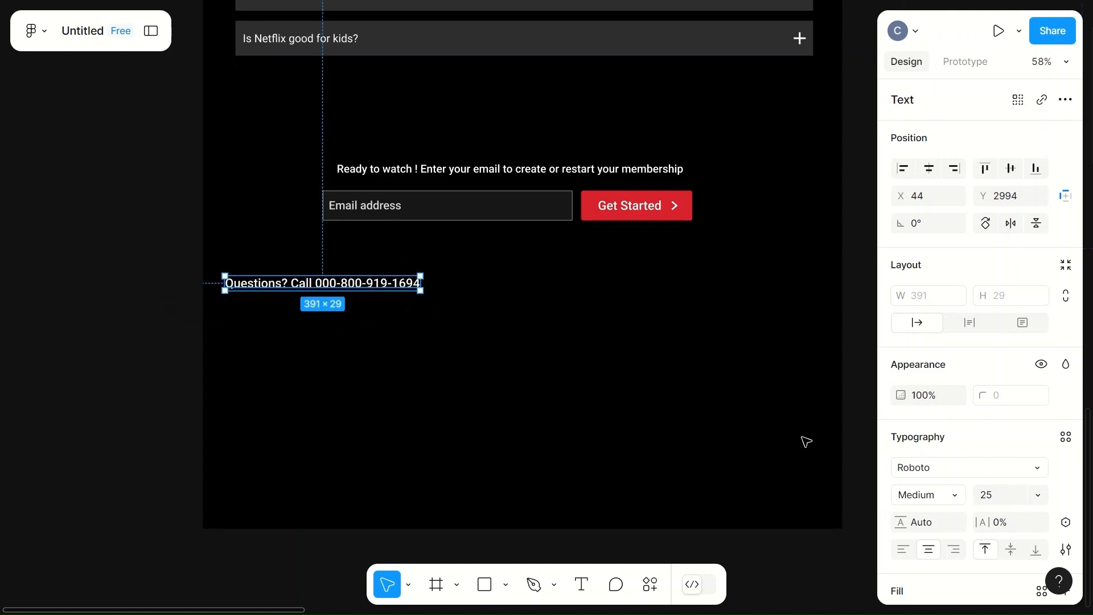
left_click(481, 339)
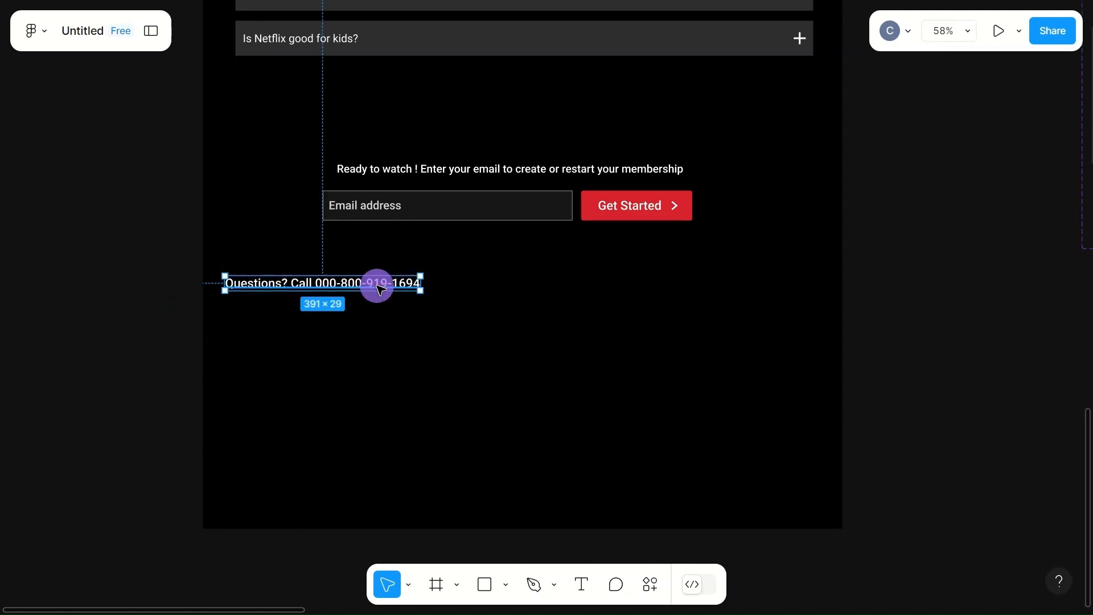
left_click(380, 289)
left_click(996, 494)
type("20")
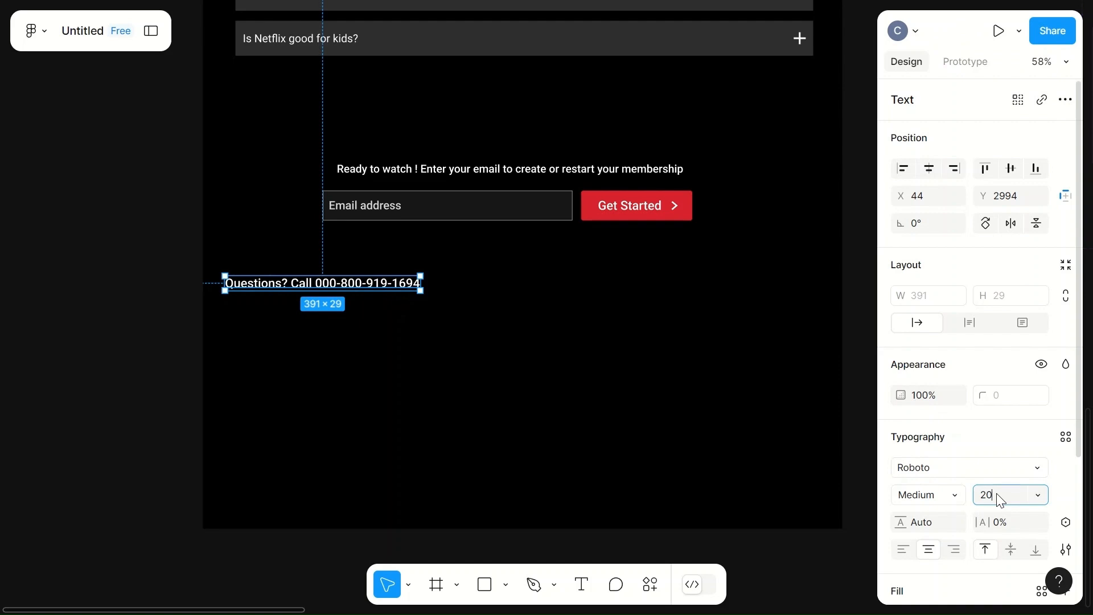
left_click(597, 400)
left_click(315, 287)
left_click_drag(315, 287, 317, 268)
left_click(463, 276)
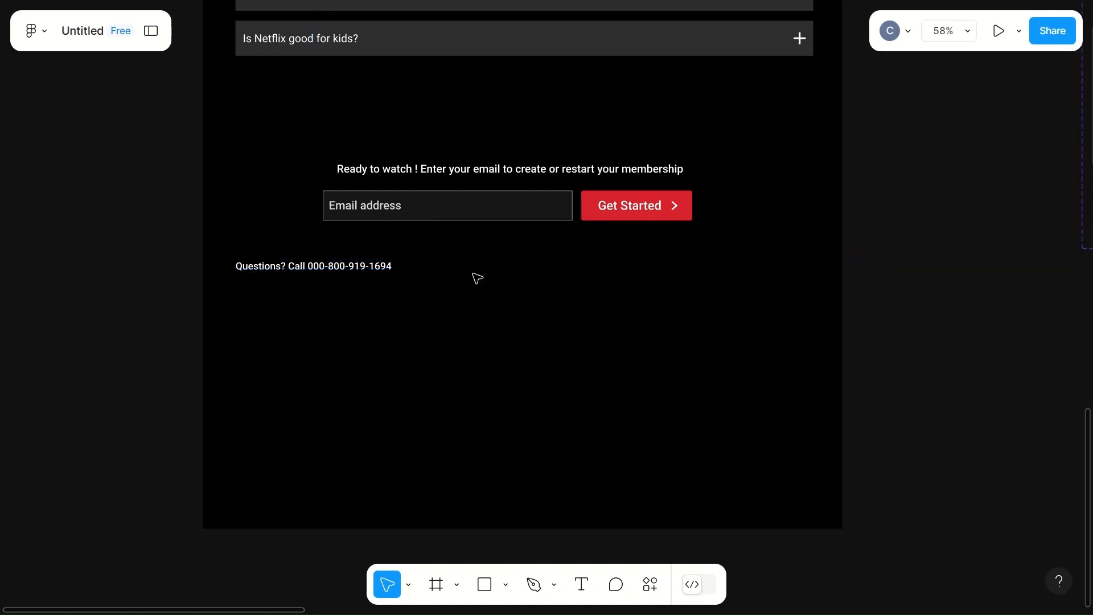
- Add a four-line text block below the "Questions? Call" line listing FAQ, Investor Relations, Privacy and Speed Test
key("t")
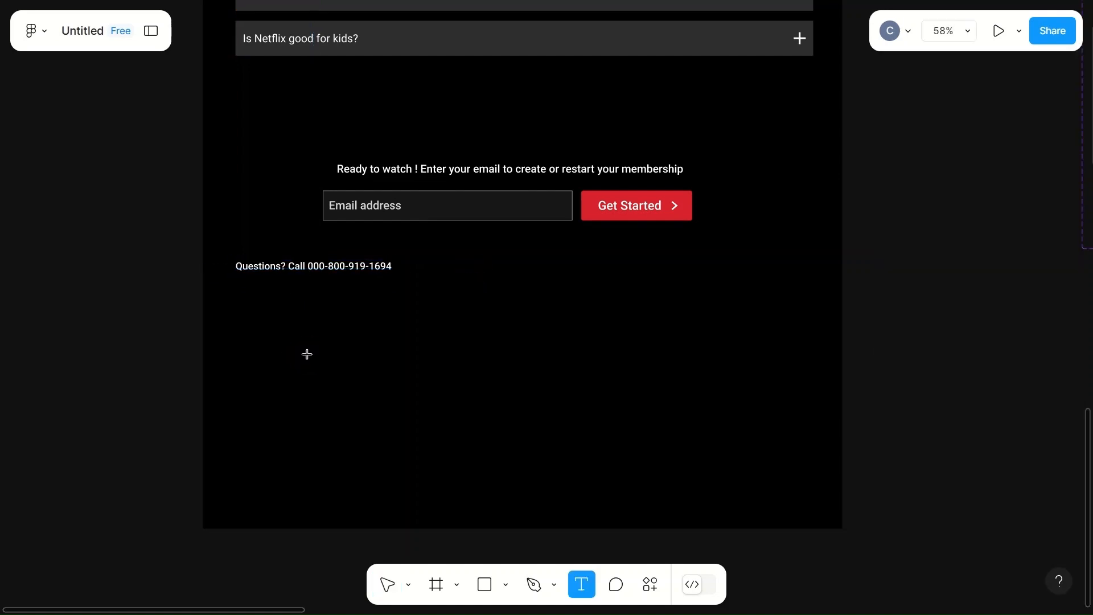
left_click(285, 323)
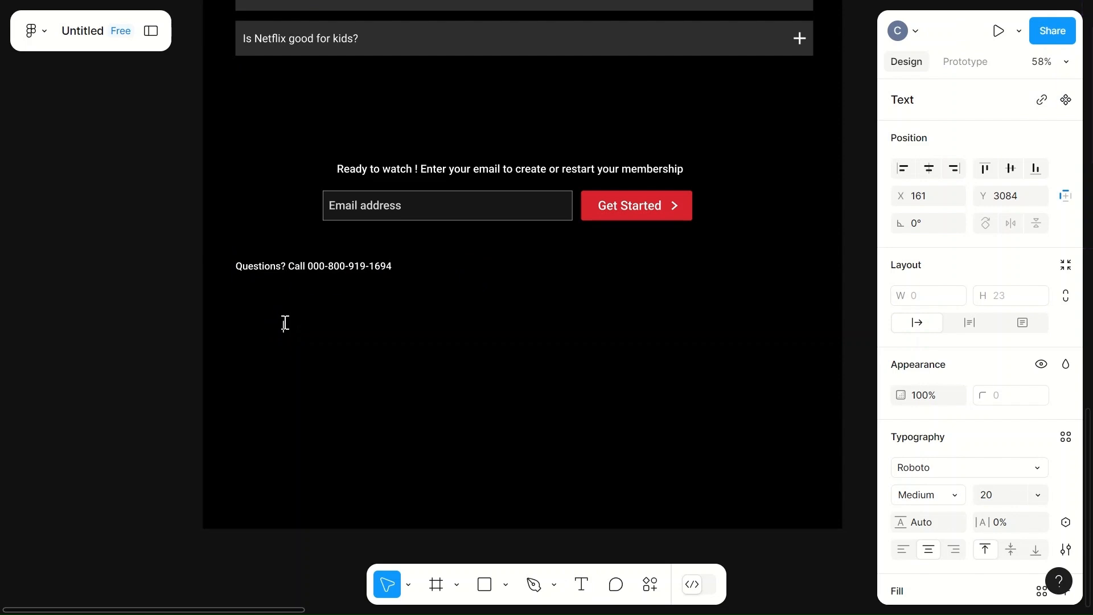
type("Faq")
key("BackSpace")
key("BackSpace")
type("AQ")
key("Return")
type("Investor Relations")
key("Return")
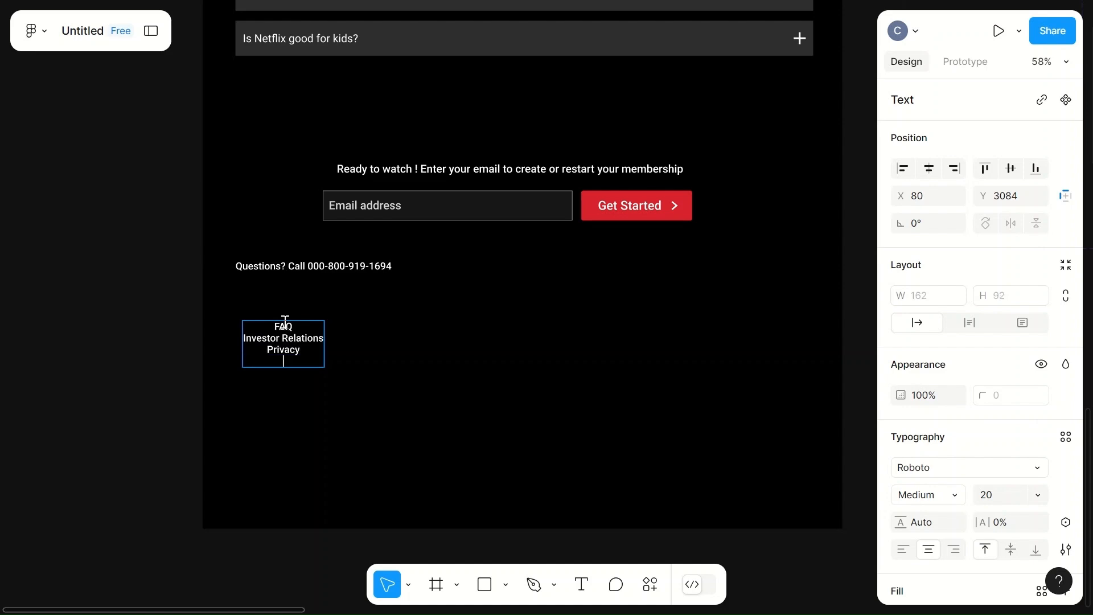
type("Speed Test")
left_click(442, 376)
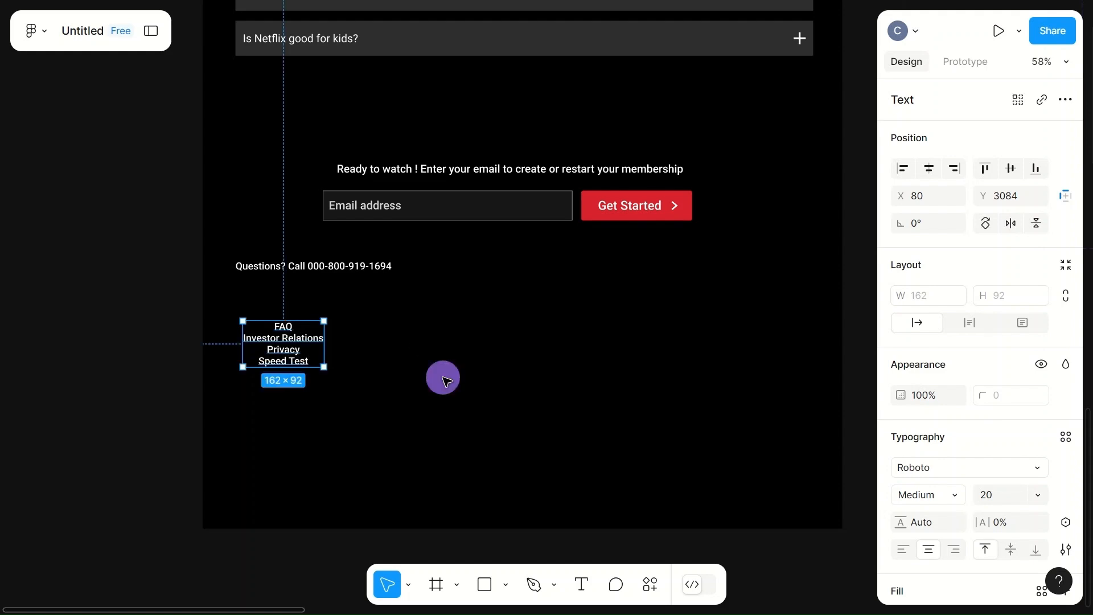
- Left-align the footer link list and set its line height to 30
left_click(903, 550)
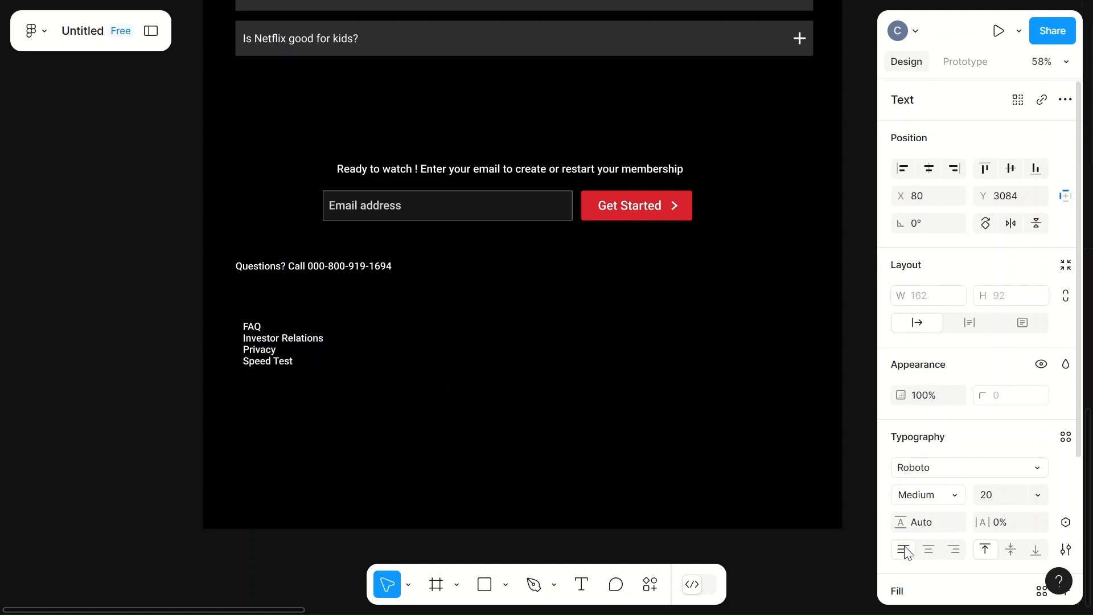
left_click(924, 523)
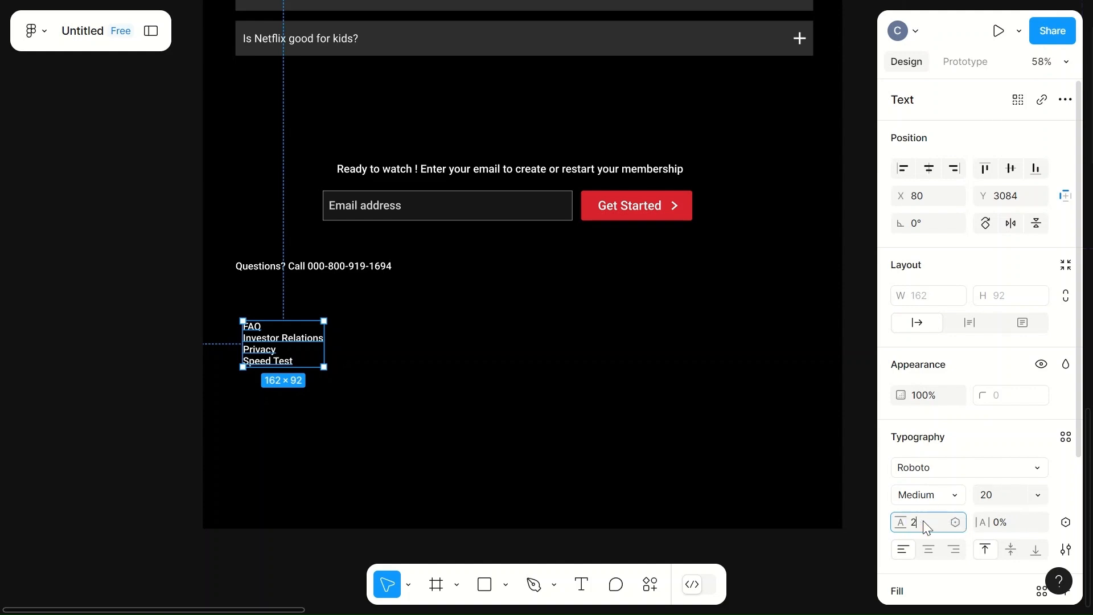
left_click(629, 415)
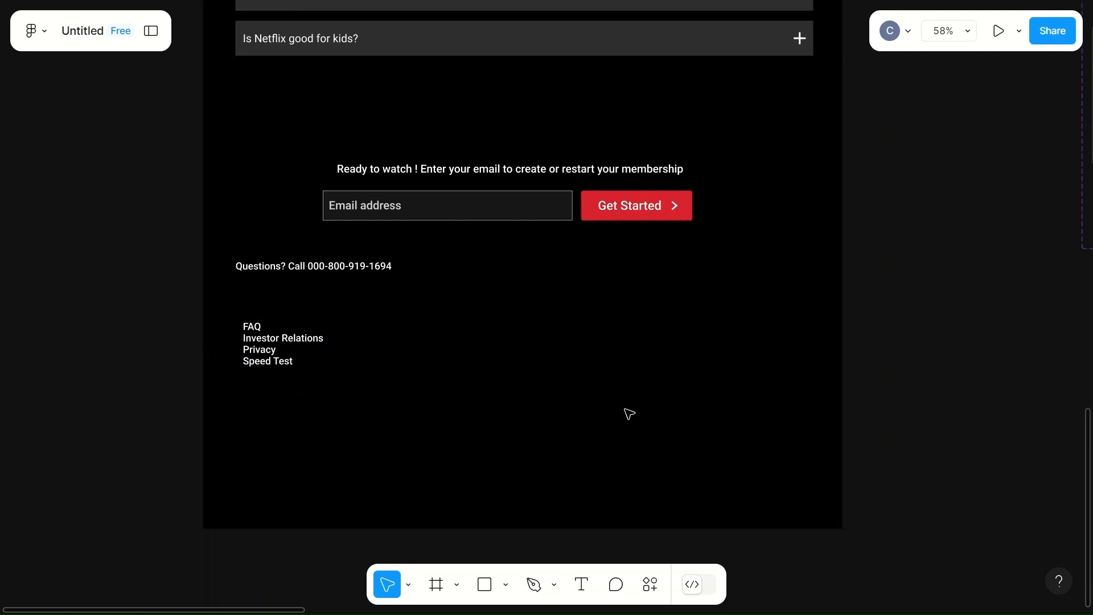
left_click(295, 345)
left_click(938, 520)
type("30")
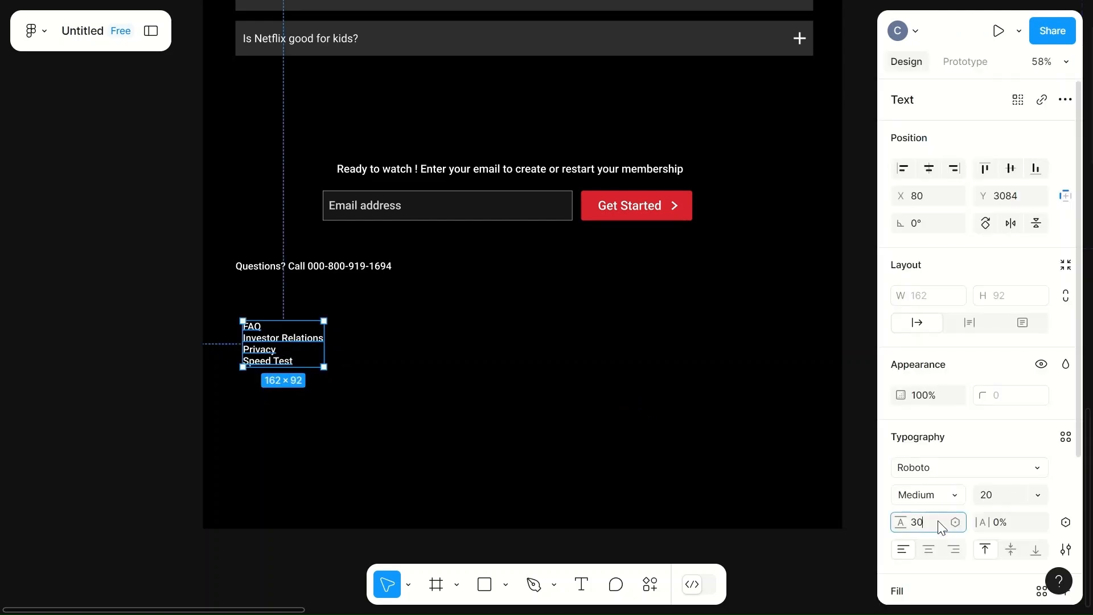
left_click(606, 405)
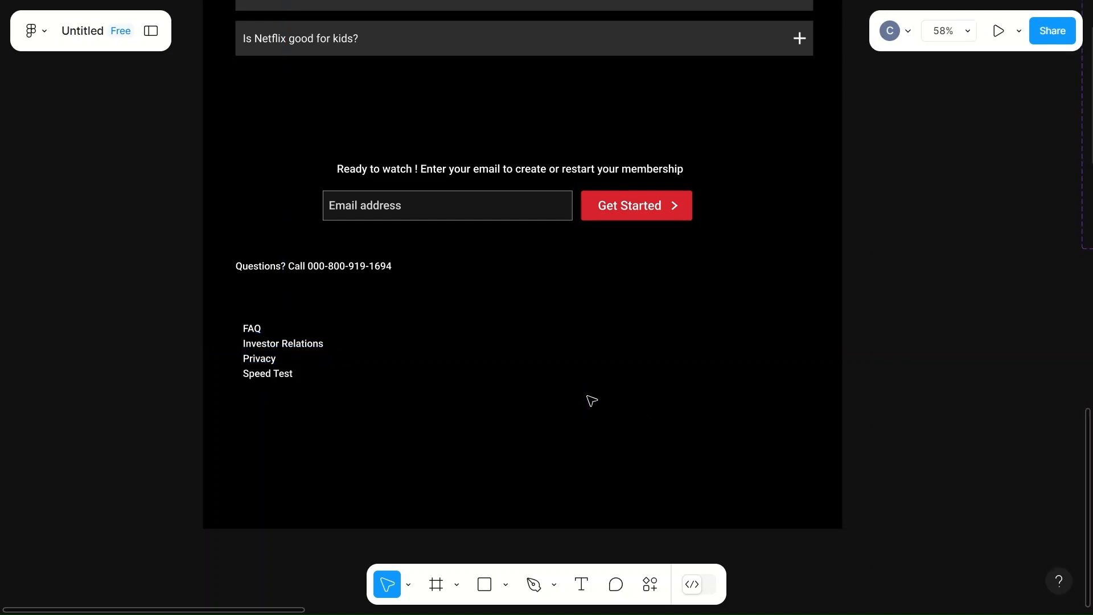
- Move the footer link list up beneath the "Questions? Call" line, aligned with its left edge at X 65, Y 3045
left_click(319, 364)
left_click_drag(268, 365, 260, 345)
left_click(378, 350)
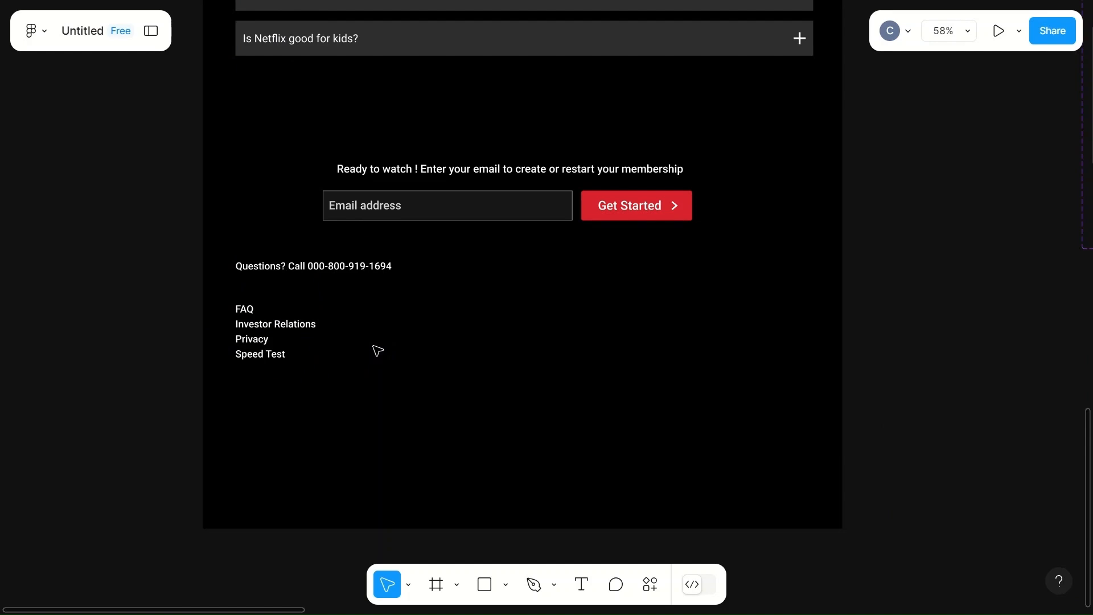
- Duplicate the footer link list as a second column beside the first, at X 317, Y 3045
left_click(262, 362)
left_click(261, 354, "shift")
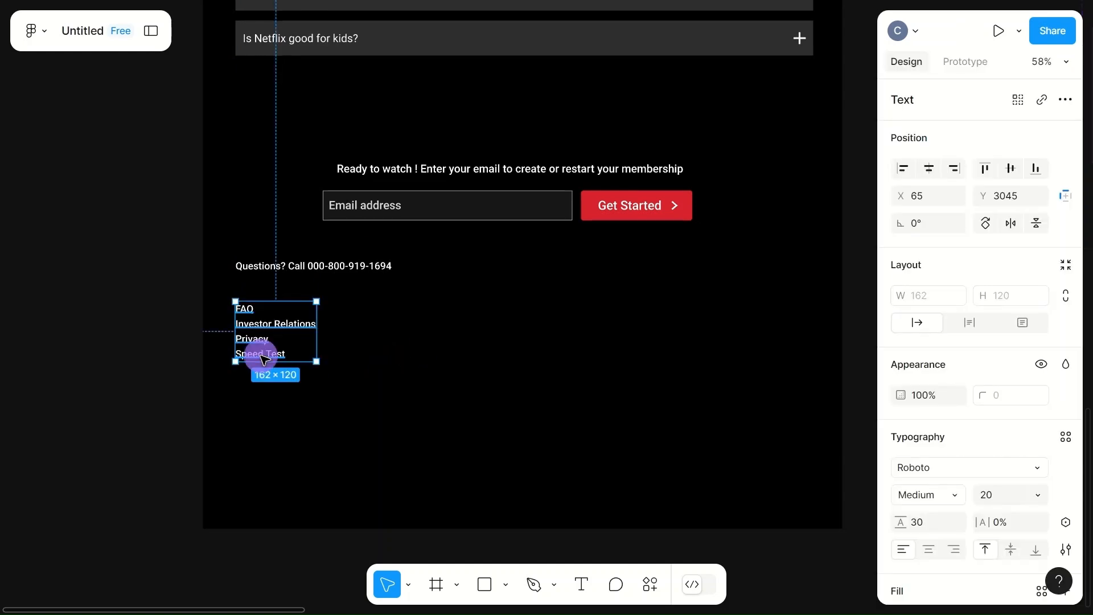
left_click_drag(295, 334, 414, 344)
left_click(262, 340)
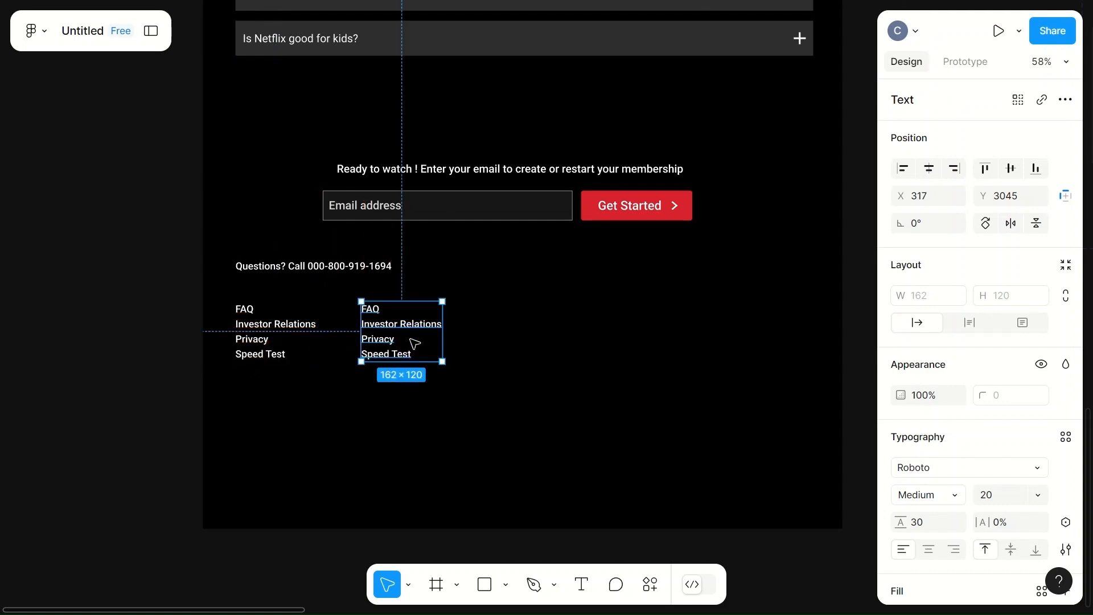
- Replace the second footer column's text with four lines: Help Center, Jobs, Cookie Preferences and Legal Notice
double_click(398, 344)
key("BackSpace")
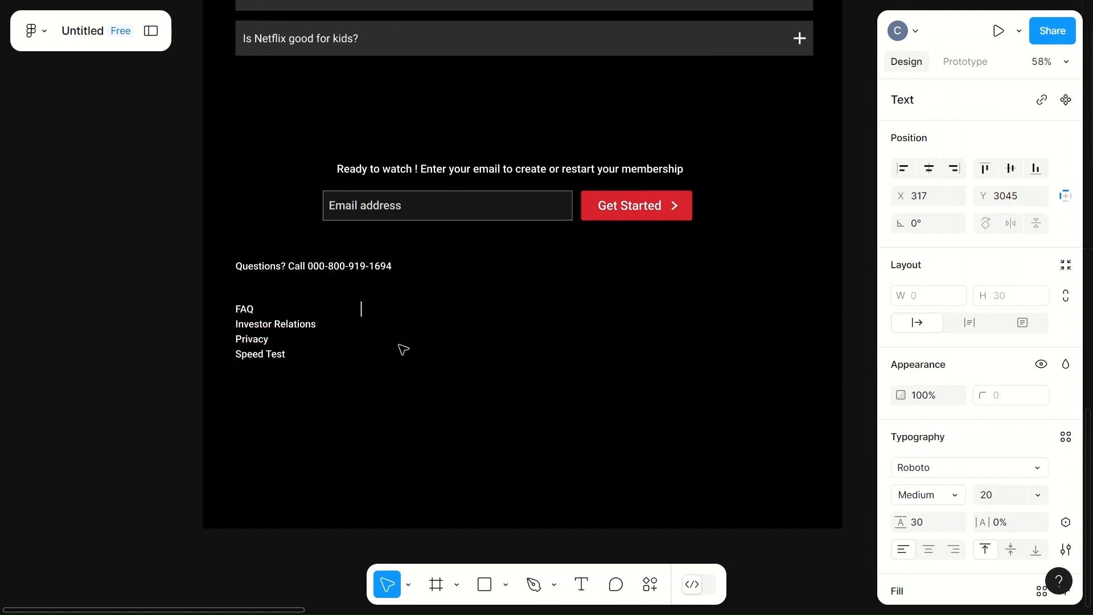
type("Help Center")
key("Return")
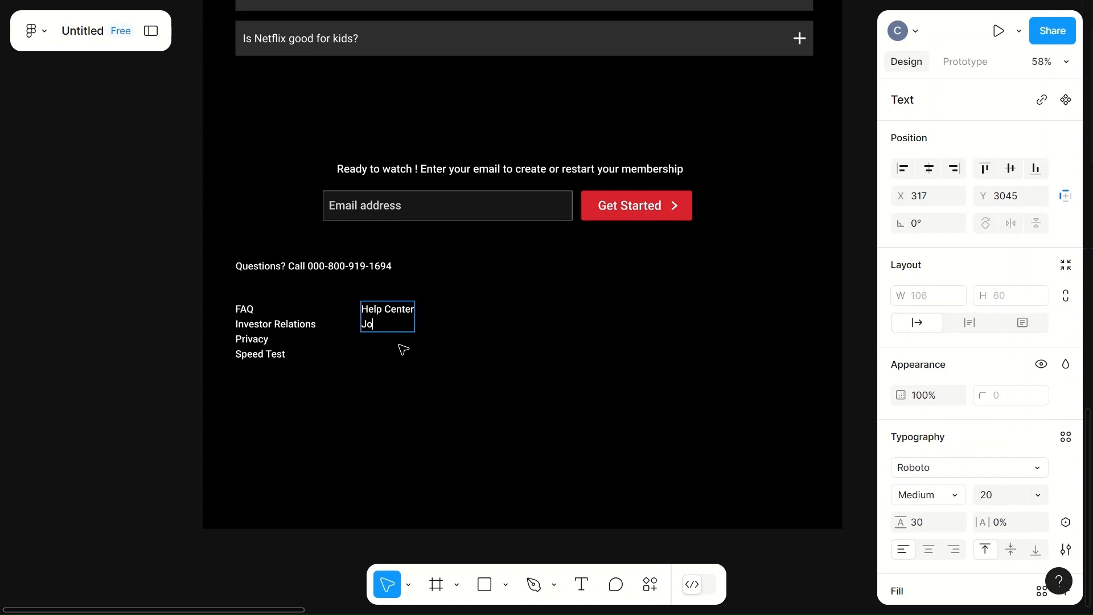
type("Jobs")
key("Return")
type("Cookie Preference")
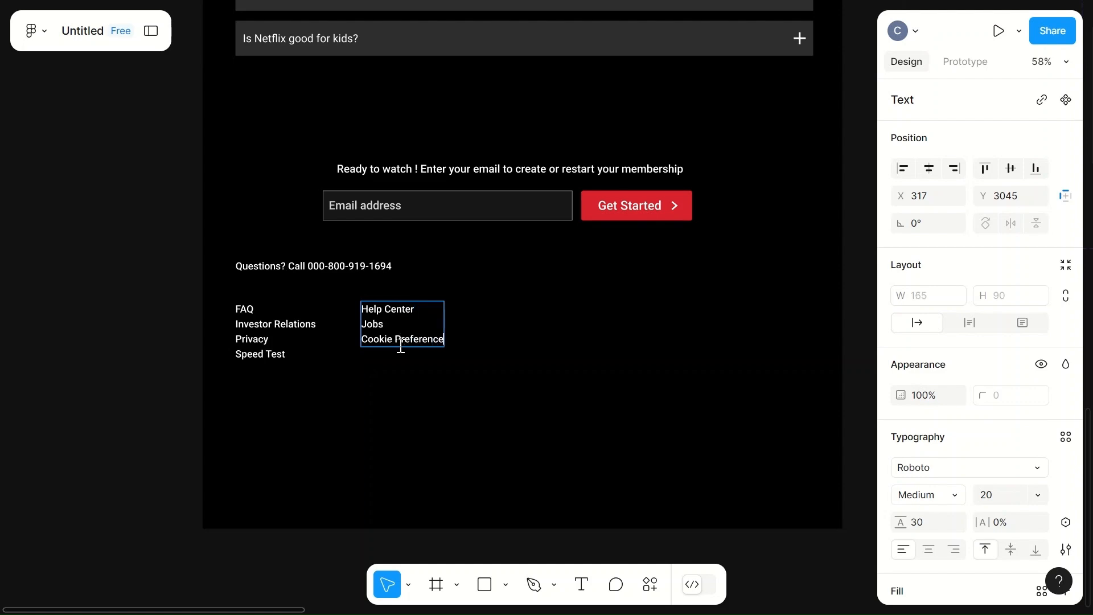
type("s")
key("Return")
type("Legal Notice")
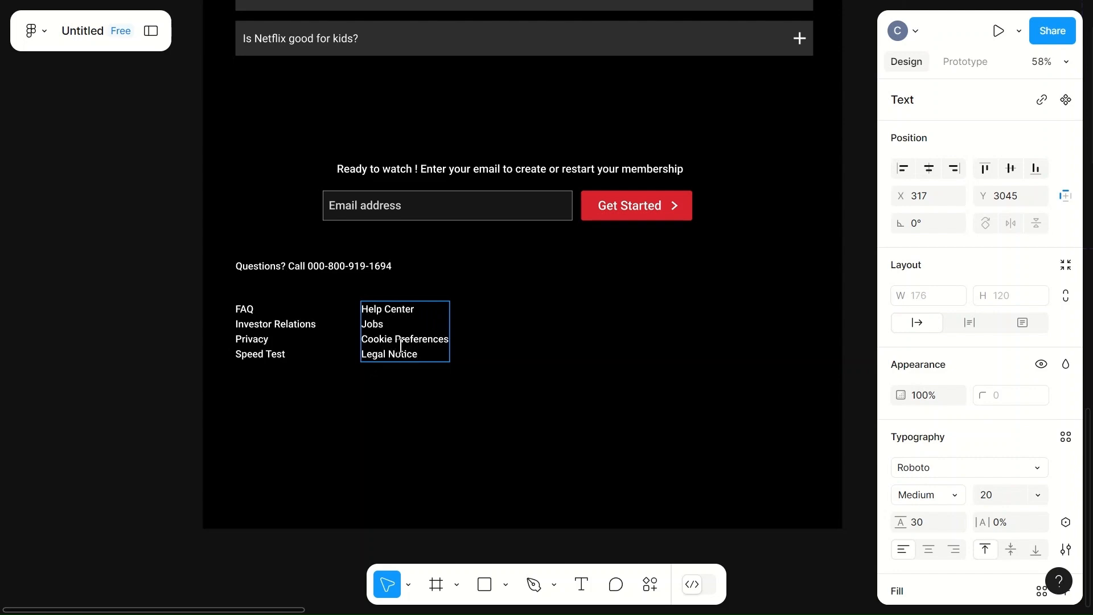
left_click(503, 366)
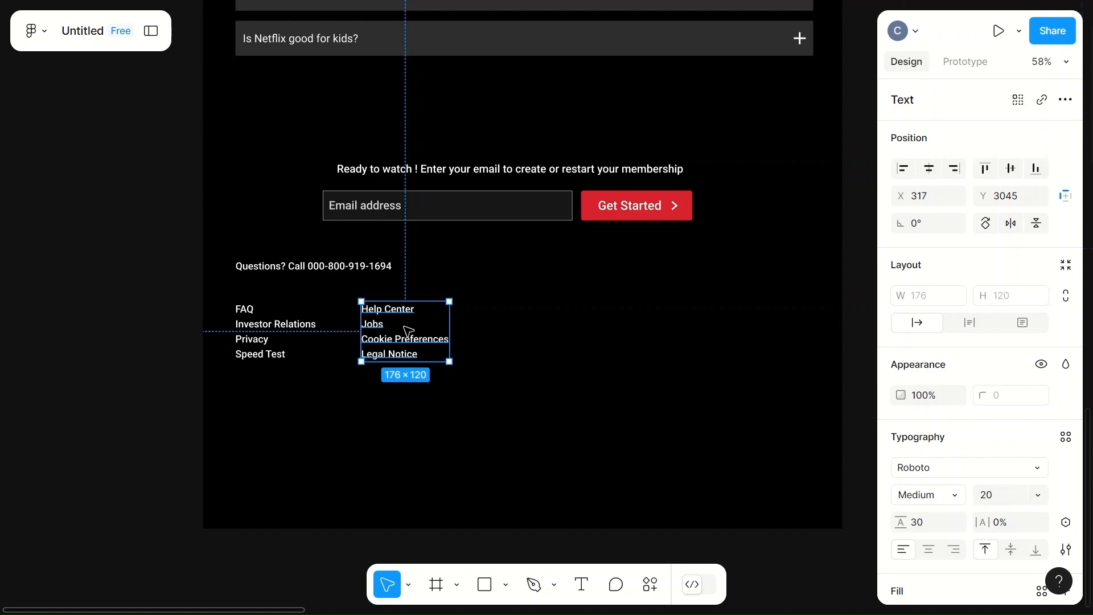
- Duplicate the Help Center column as a third footer column beside it at X 588, Y 3045
key("Escape")
left_click(378, 365)
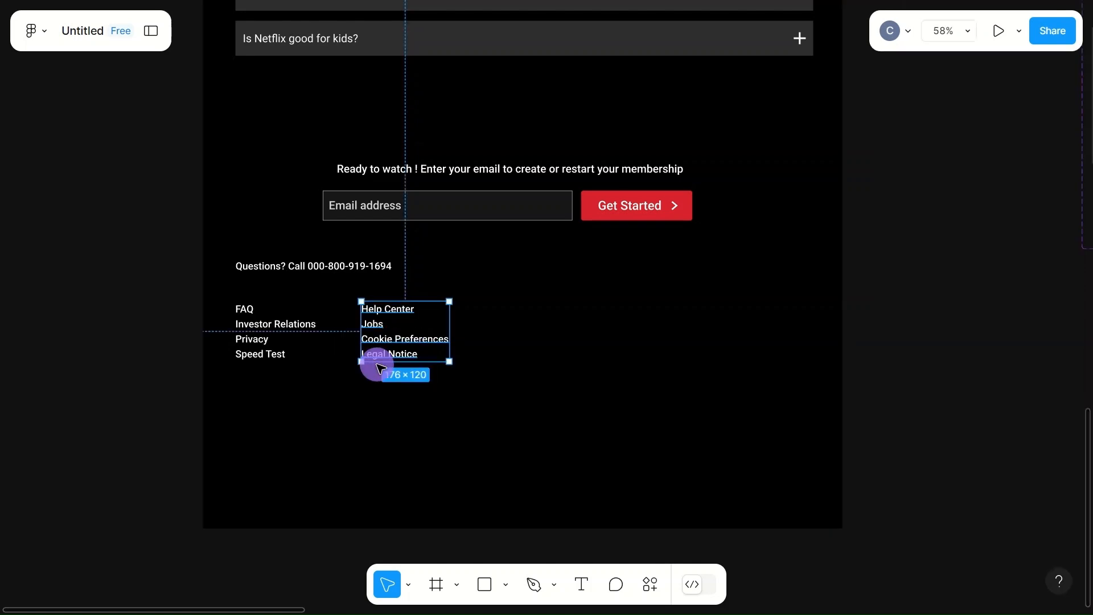
left_click_drag(481, 325, 539, 331)
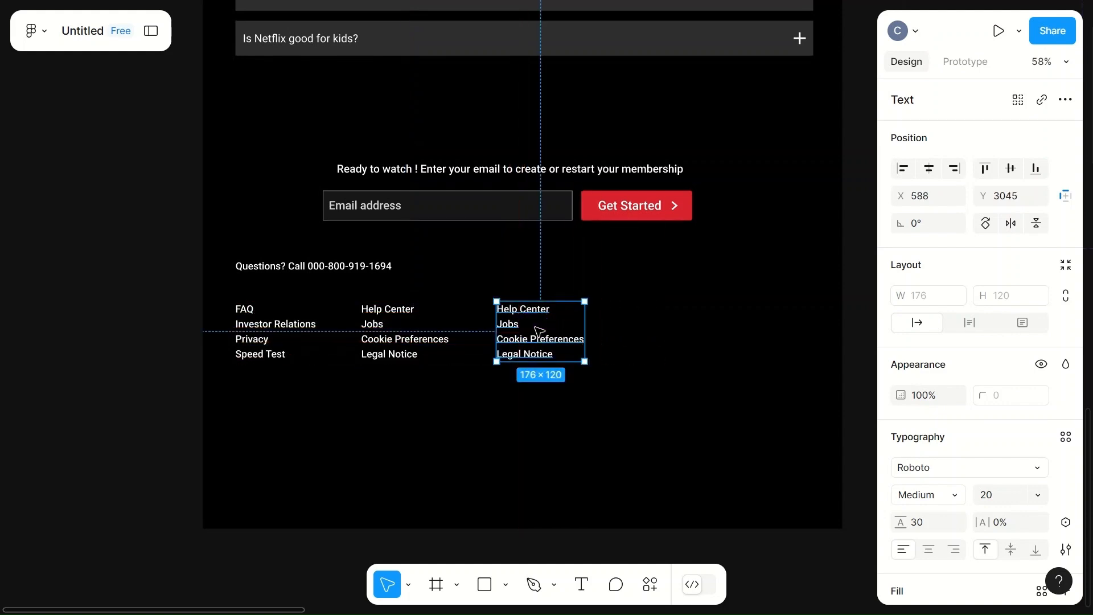
- Replace the third footer column's text with four lines: Accounts, Ways to Watch, Corporate Information and Only on Netflix
key("Escape")
key("ctrl+a")
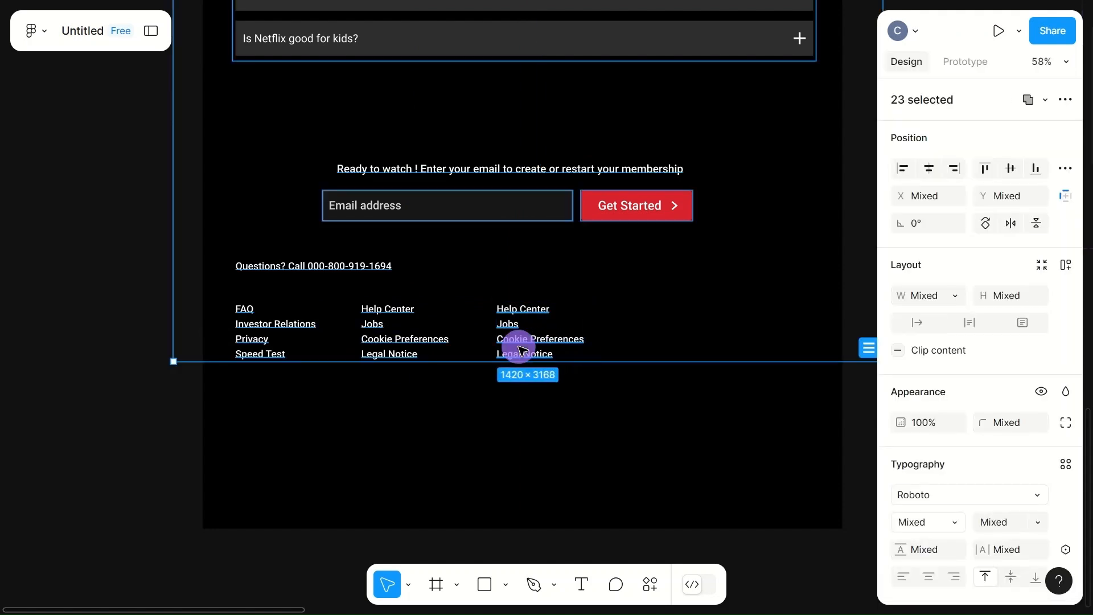
double_click(520, 348)
key("BackSpace")
type("Accounts")
key("Return")
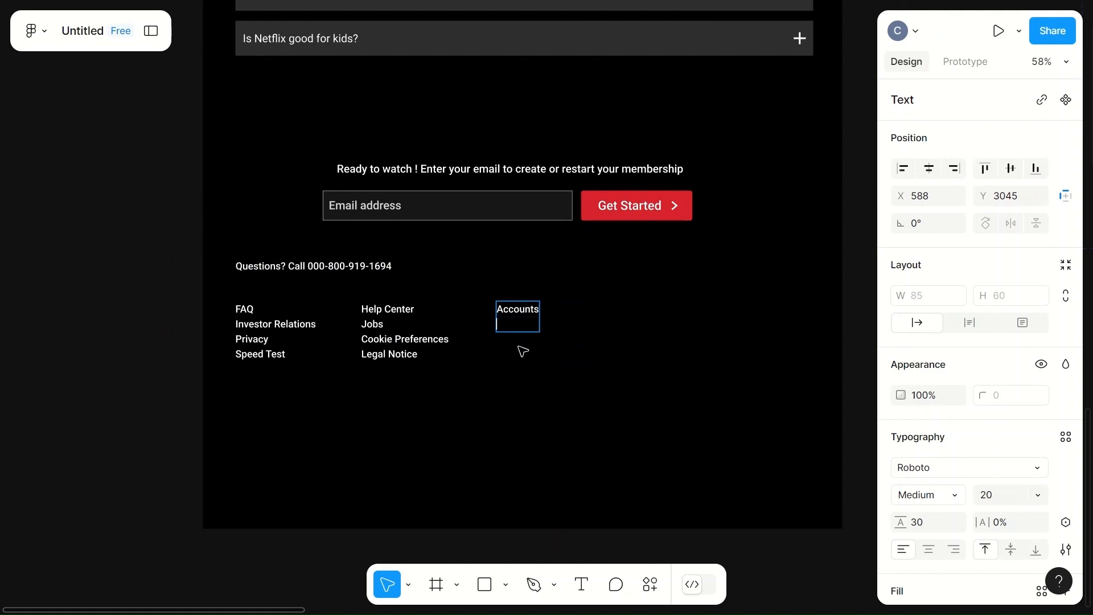
type("Ways to Watch")
key("Return")
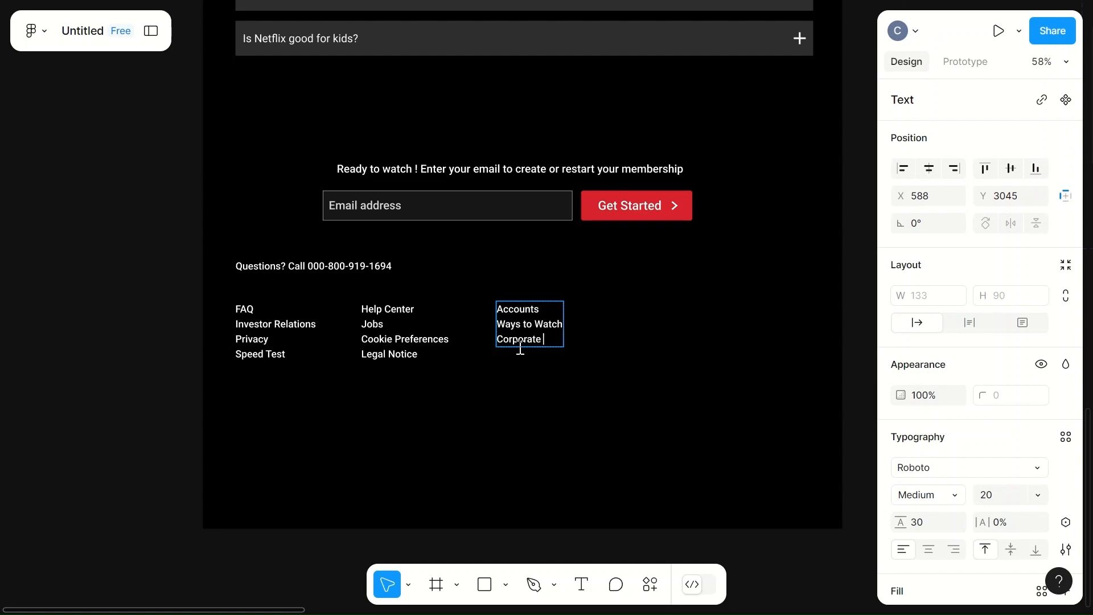
type("Corporate Information")
key("Return")
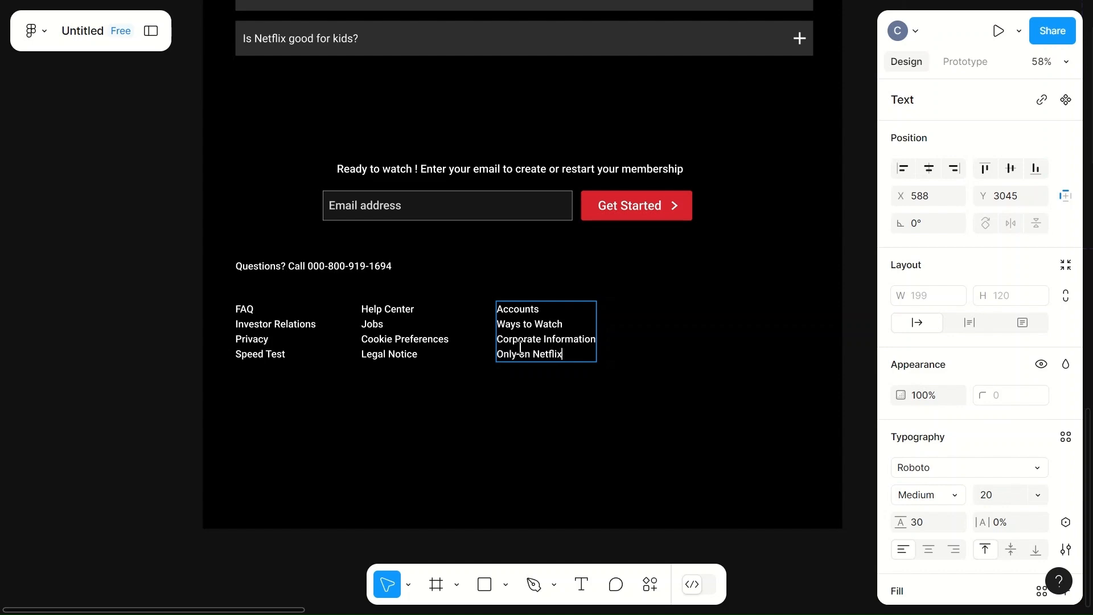
key("Escape")
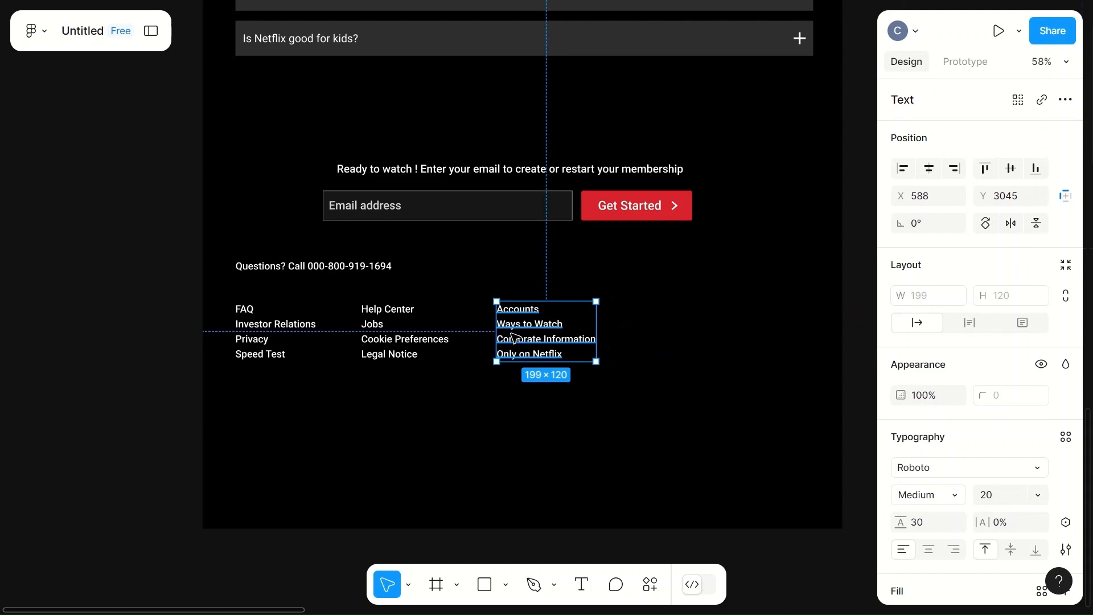
- Duplicate the Accounts column as a fourth column at X 851, Y 3037, and replace its text with Media Center, Terms of Use and Contact Us
left_click_drag(514, 338, 644, 330, "alt")
double_click(643, 331)
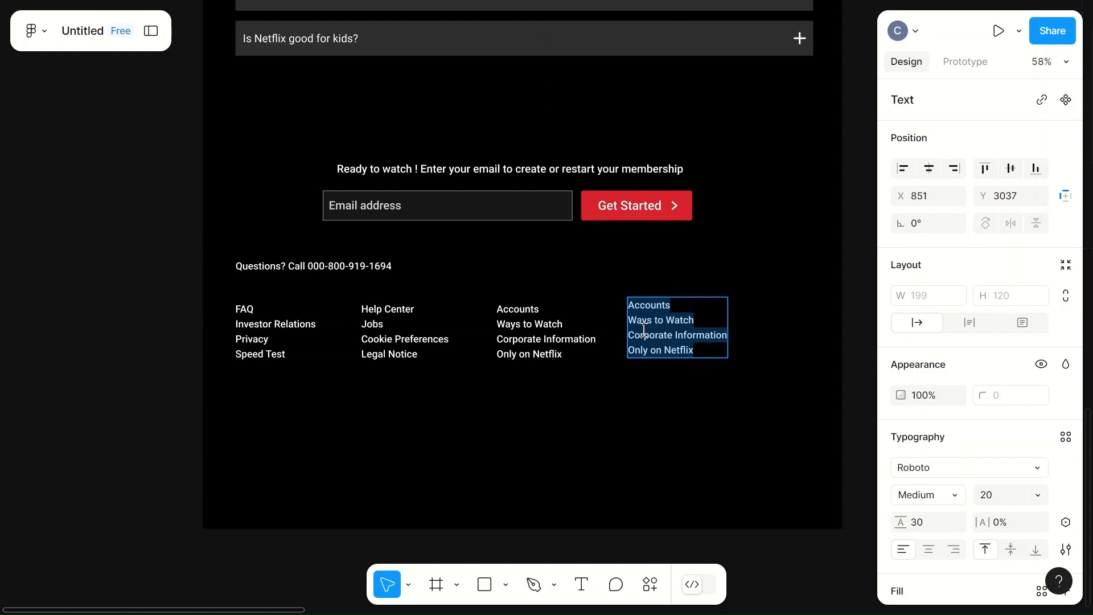
key("BackSpace")
type("Media Center")
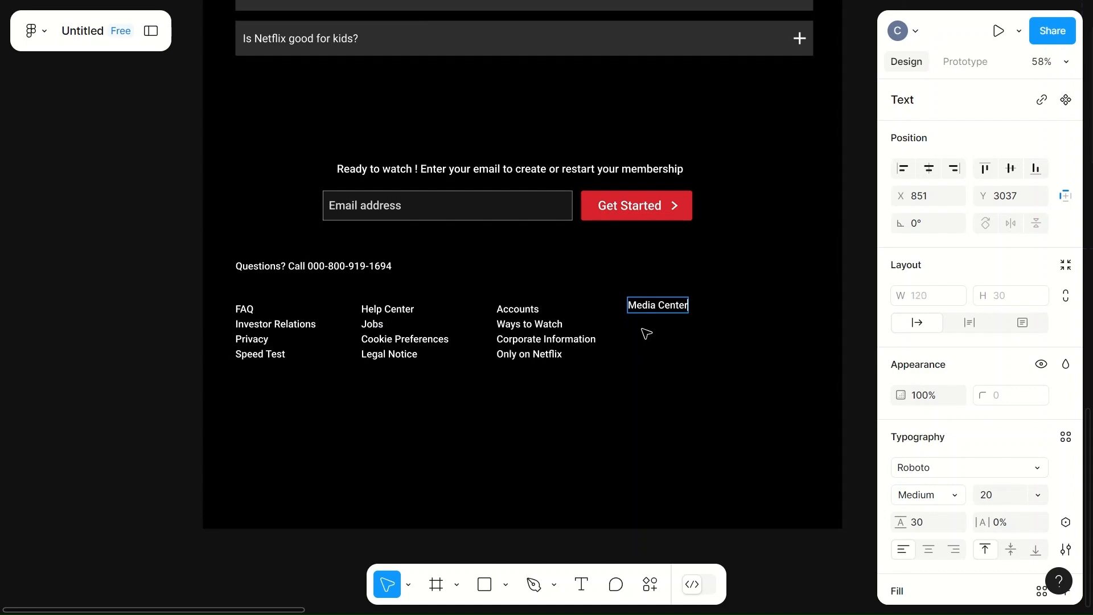
key("Return")
type("Terms of Use")
key("Return")
type("Contact Us")
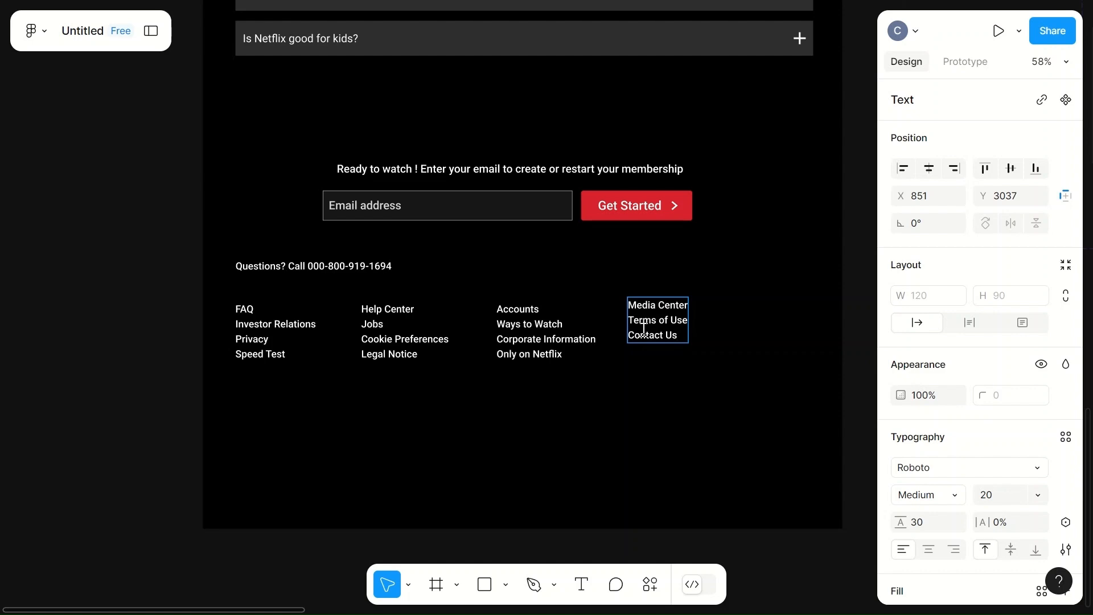
key("Escape")
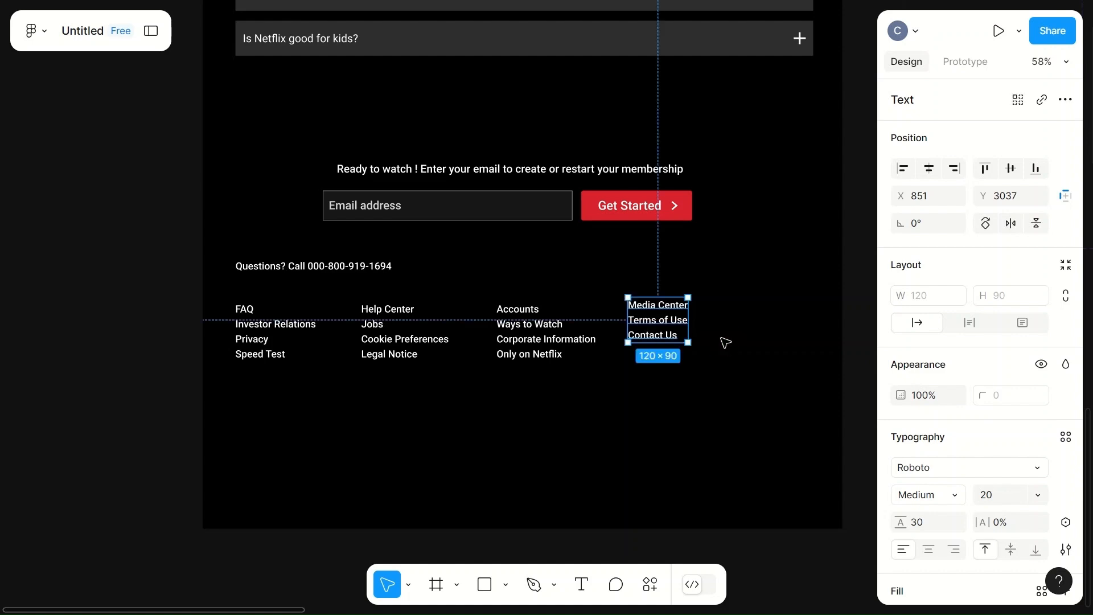
- Tidy up the four footer link columns and set the horizontal spacing between them to 100
left_click(268, 341)
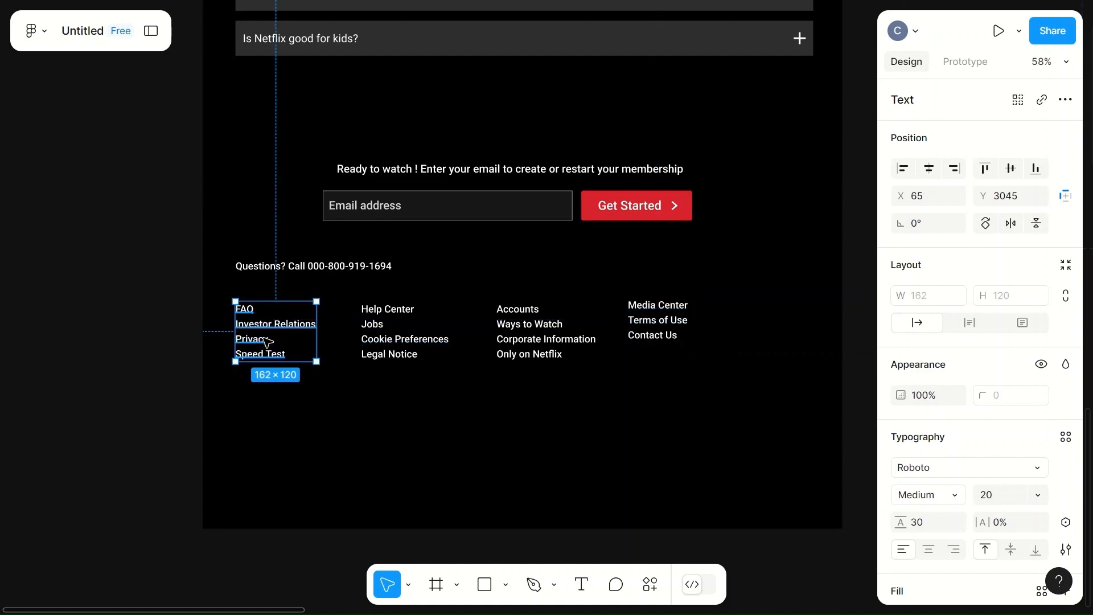
left_click(376, 338)
left_click(264, 325)
left_click(402, 334, "shift")
left_click(552, 349, "shift")
left_click(677, 320, "shift")
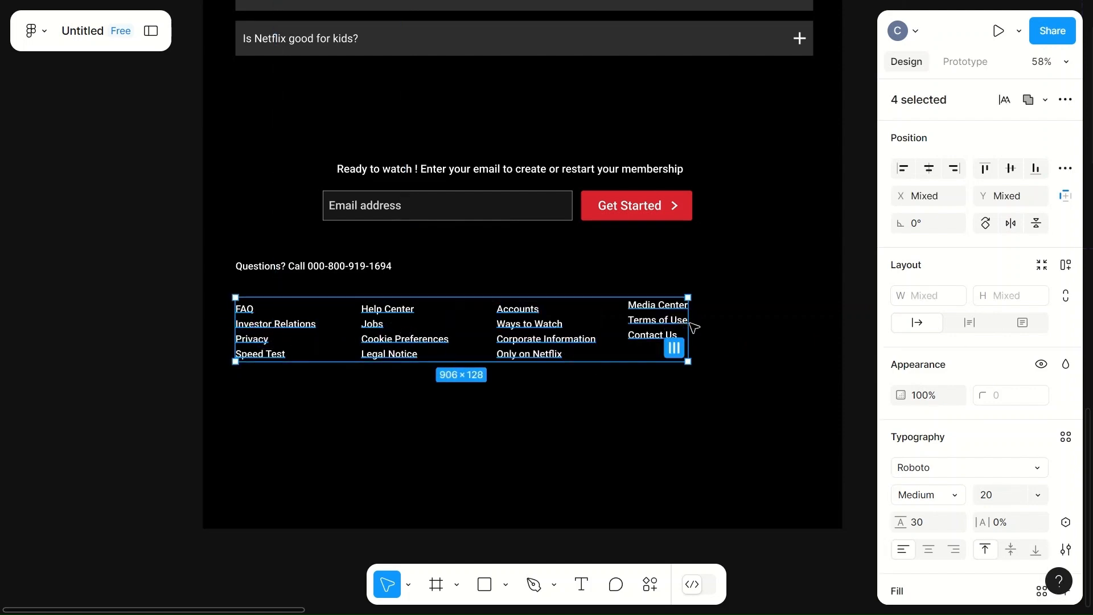
left_click(1066, 168)
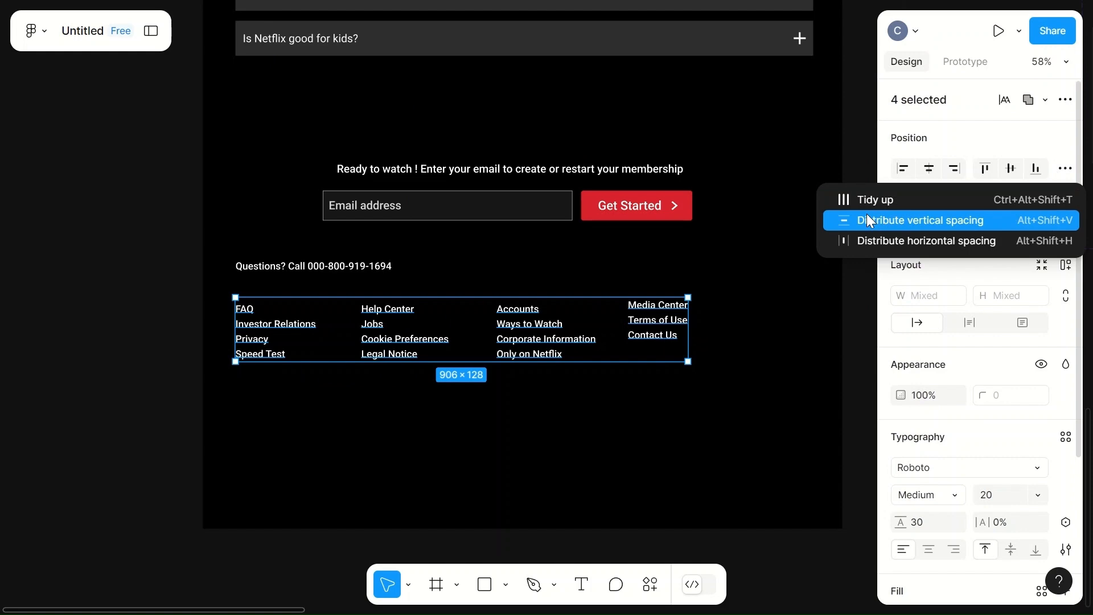
left_click(856, 200)
type("108")
left_click(733, 439)
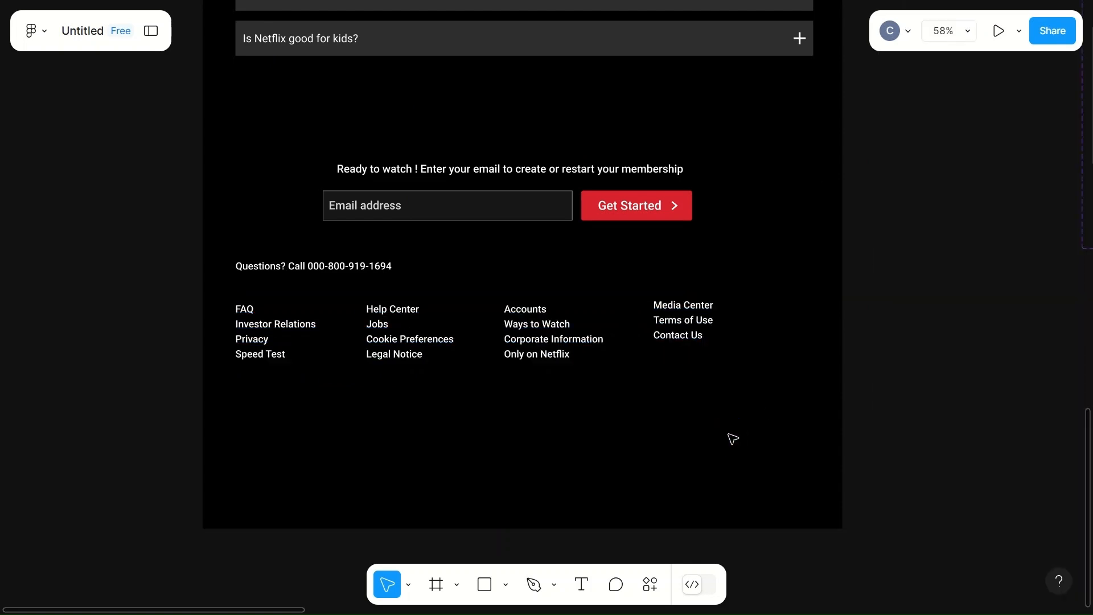
- Move the "Questions? Call" line slightly to the right, inward from the FAQ section's left edge
left_click(330, 268)
left_click_drag(334, 272, 355, 267)
- Place a grouped copy of the four link columns lower, aligned with the contact line's left edge, and delete the original columns
left_click(288, 336)
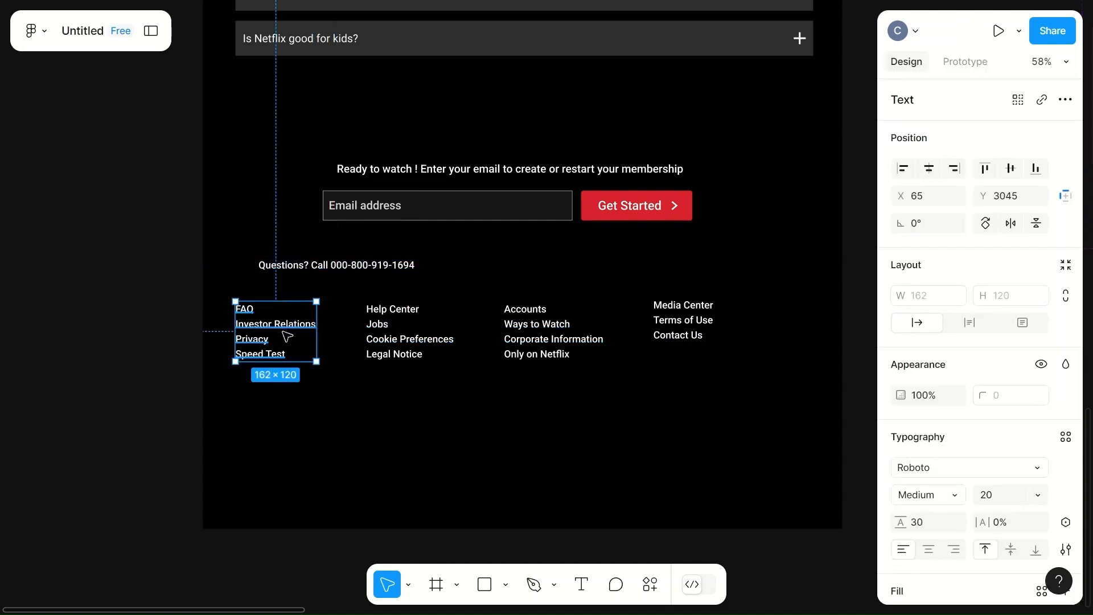
left_click(377, 346, "shift")
left_click(529, 343, "shift")
left_click(676, 340, "shift")
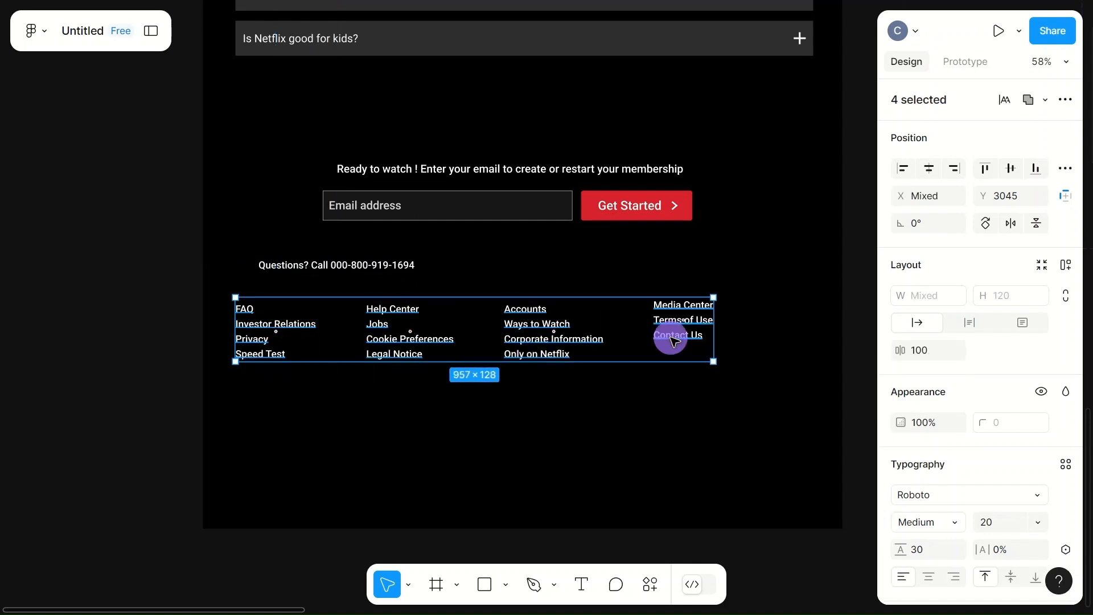
key("ctrl+g")
left_click_drag(459, 325, 487, 408)
left_click(273, 344)
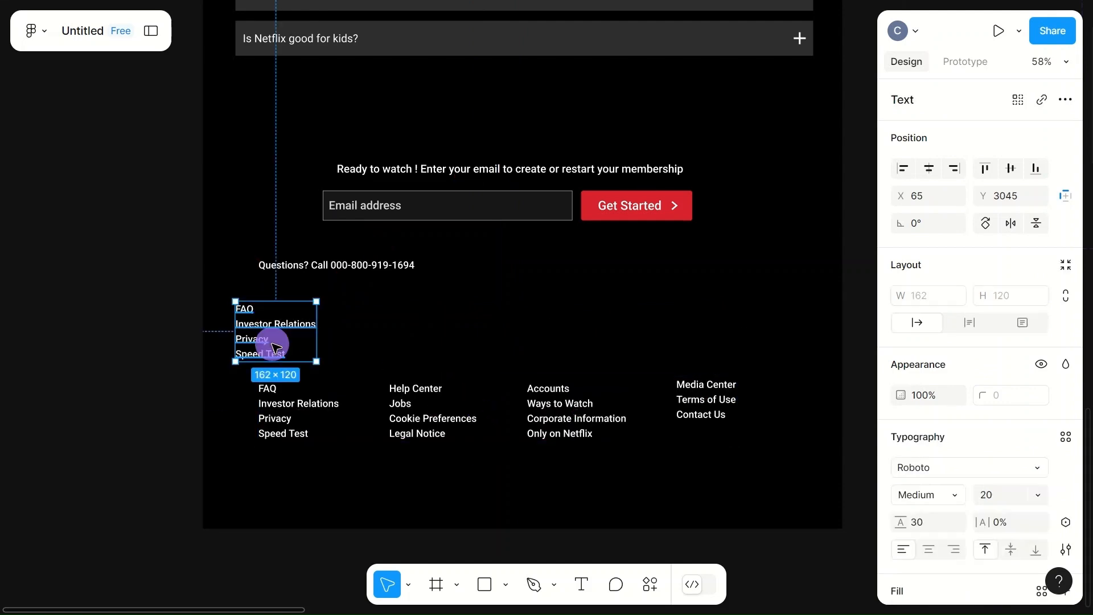
key("Delete")
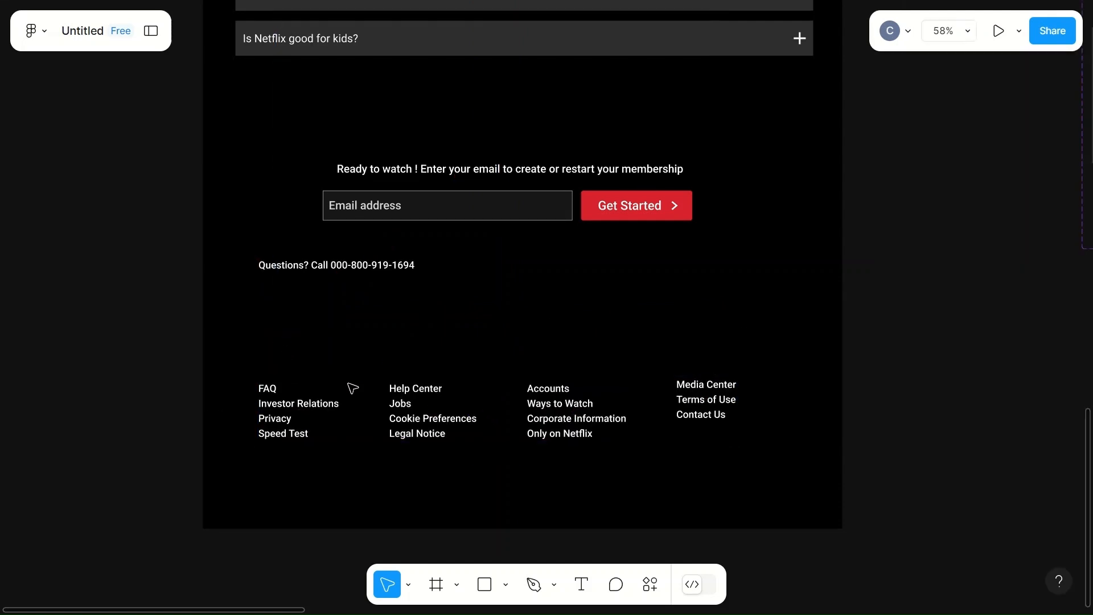
- Move the grouped link columns up beneath the contact line to X 111, Y 3030, and set their horizontal spacing to 110
left_click_drag(449, 415, 452, 332)
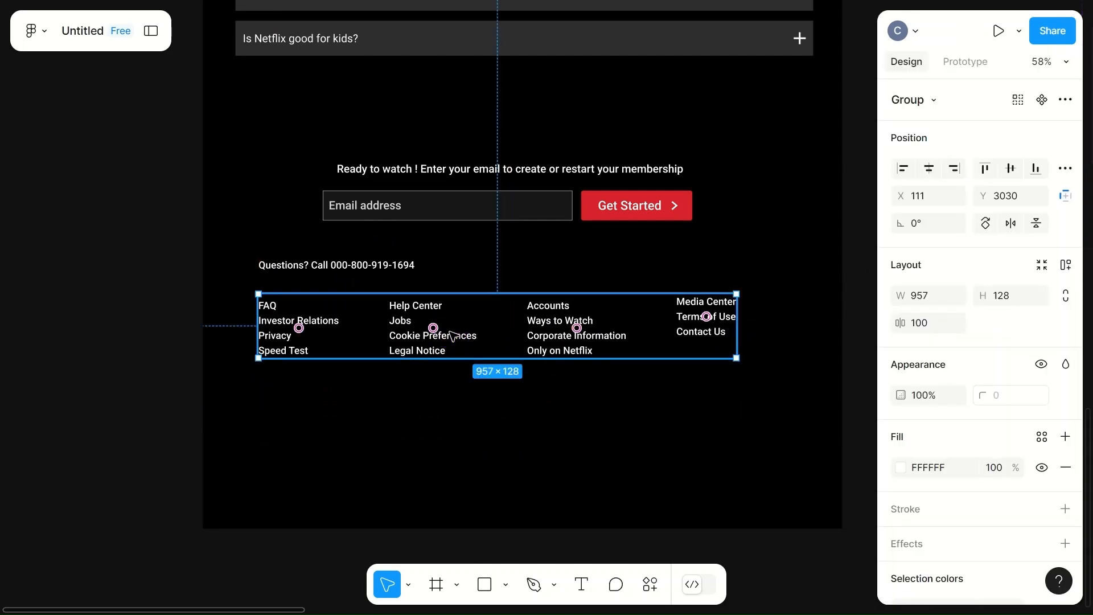
left_click(931, 326)
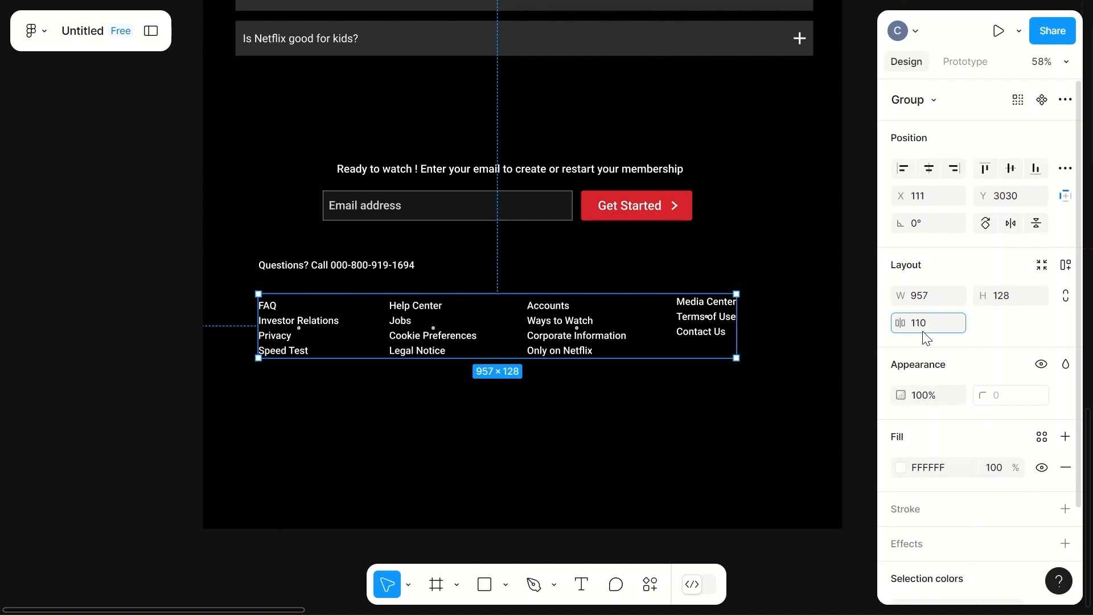
left_click(720, 427)
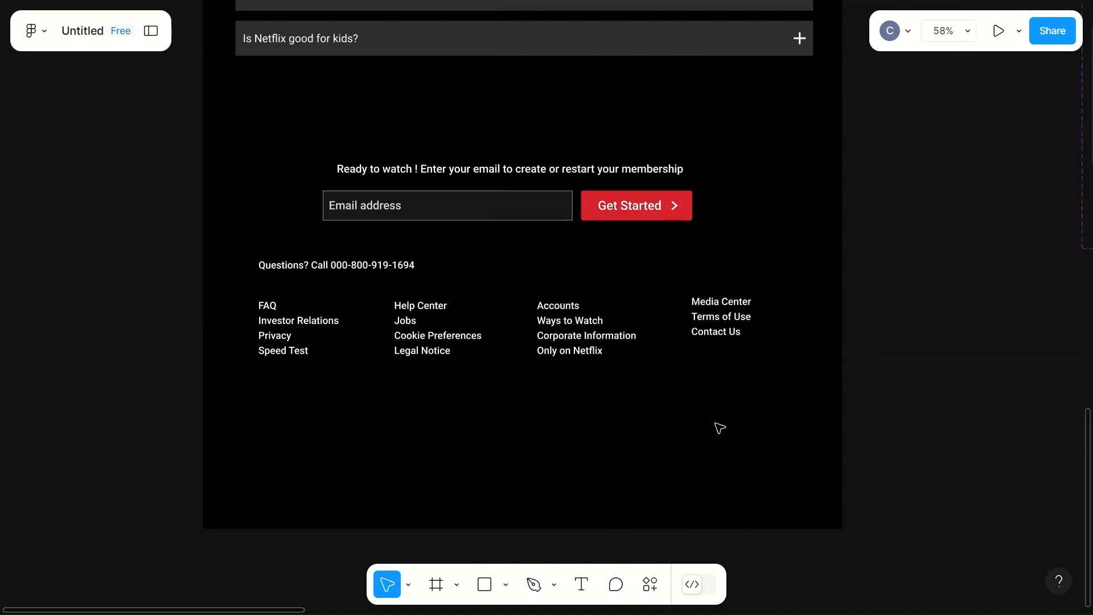
- Set the font size of all four link columns inside the footer group to 22
left_click(310, 353)
scroll(908, 471, "down", 3)
scroll(886, 471, "up", 3)
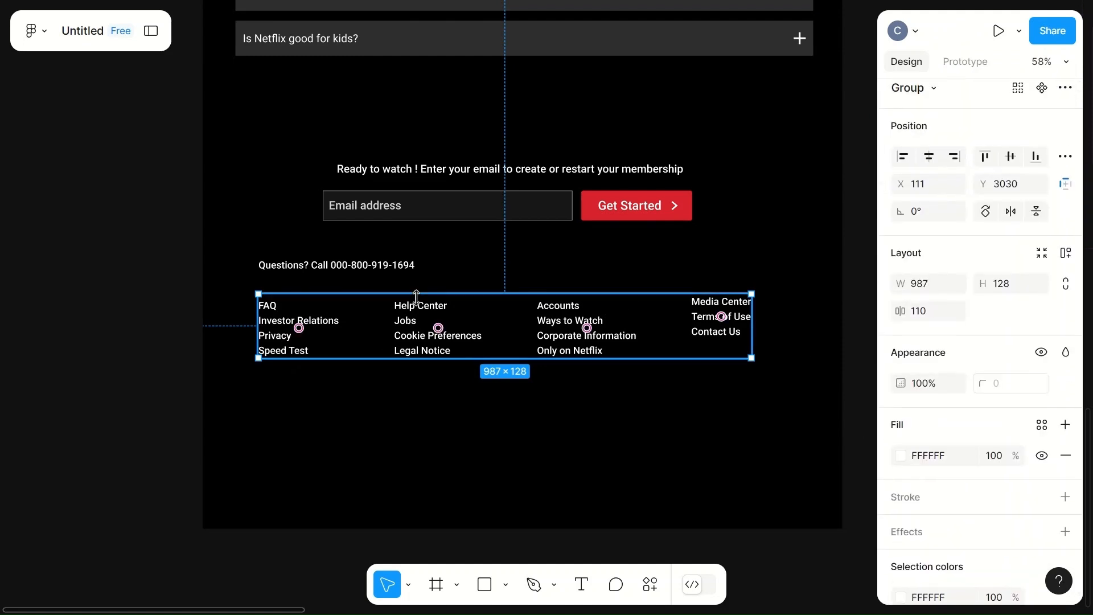
double_click(275, 309)
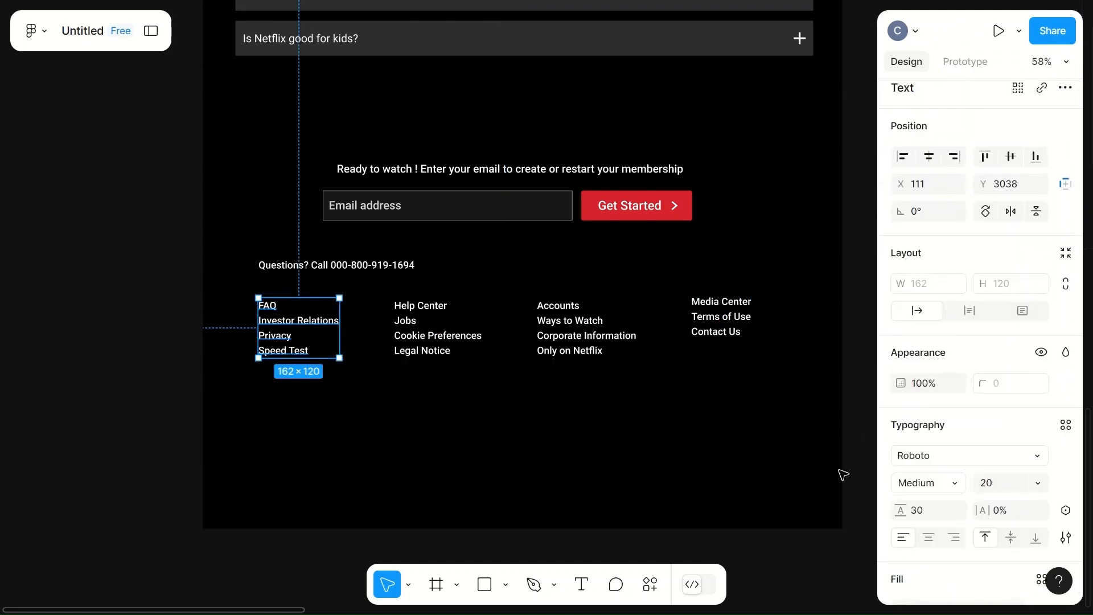
left_click(435, 347, "shift")
left_click(592, 343, "shift")
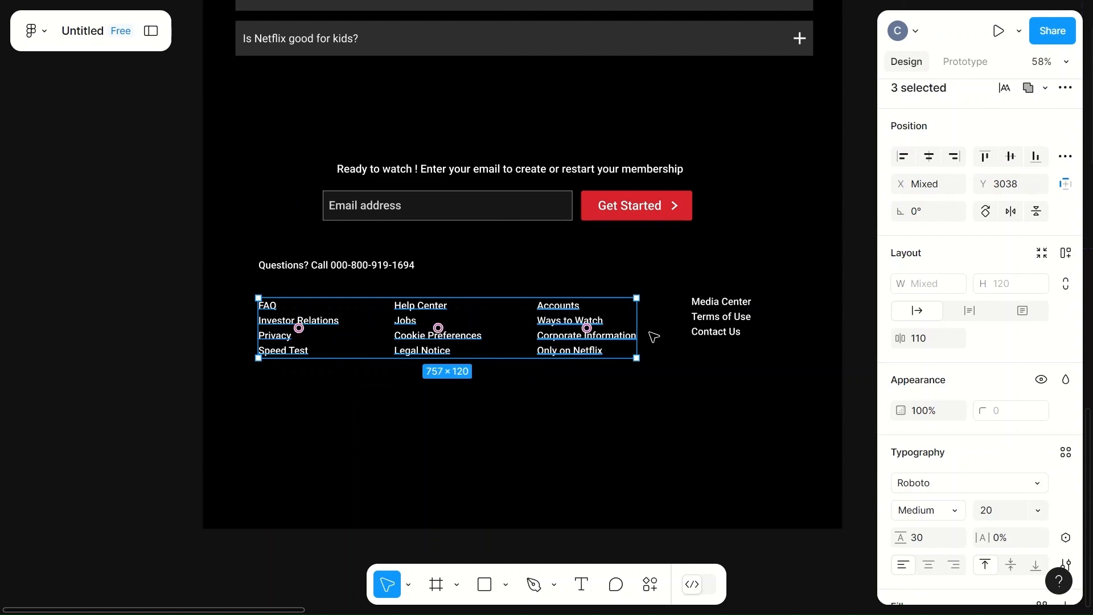
left_click(721, 317, "shift")
left_click(993, 513)
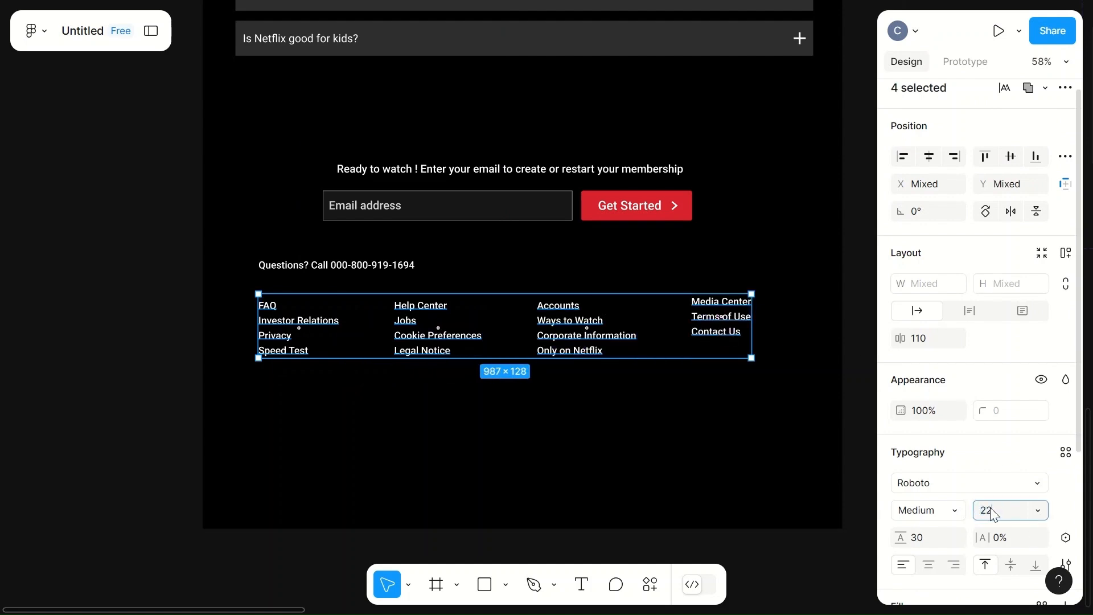
left_click(725, 464)
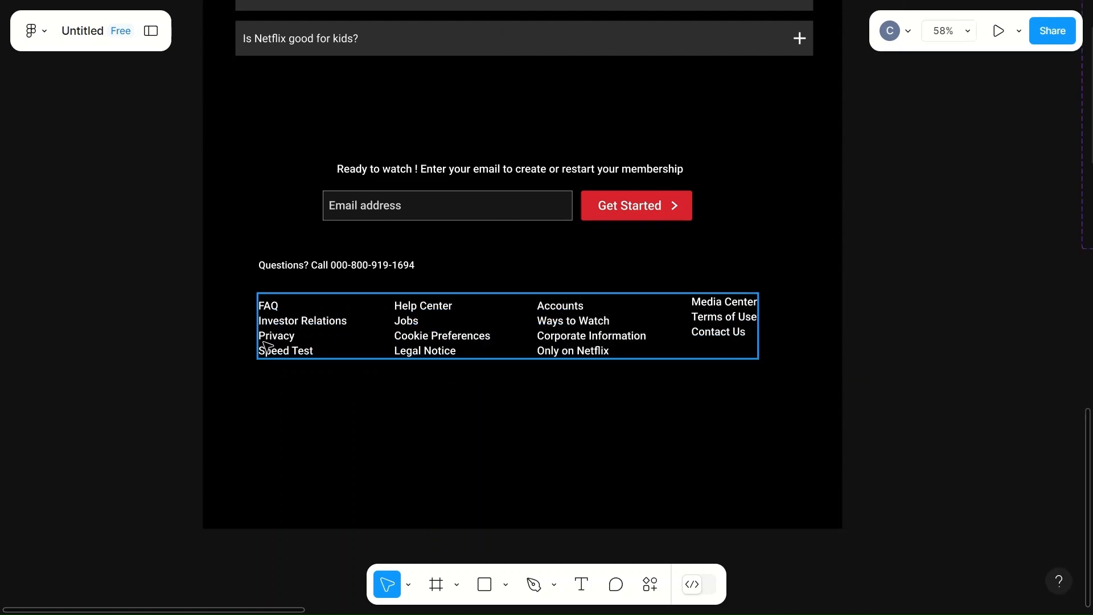
- Change the font weight of all four link columns inside the footer group to Regular
left_click(348, 341)
left_click(289, 352)
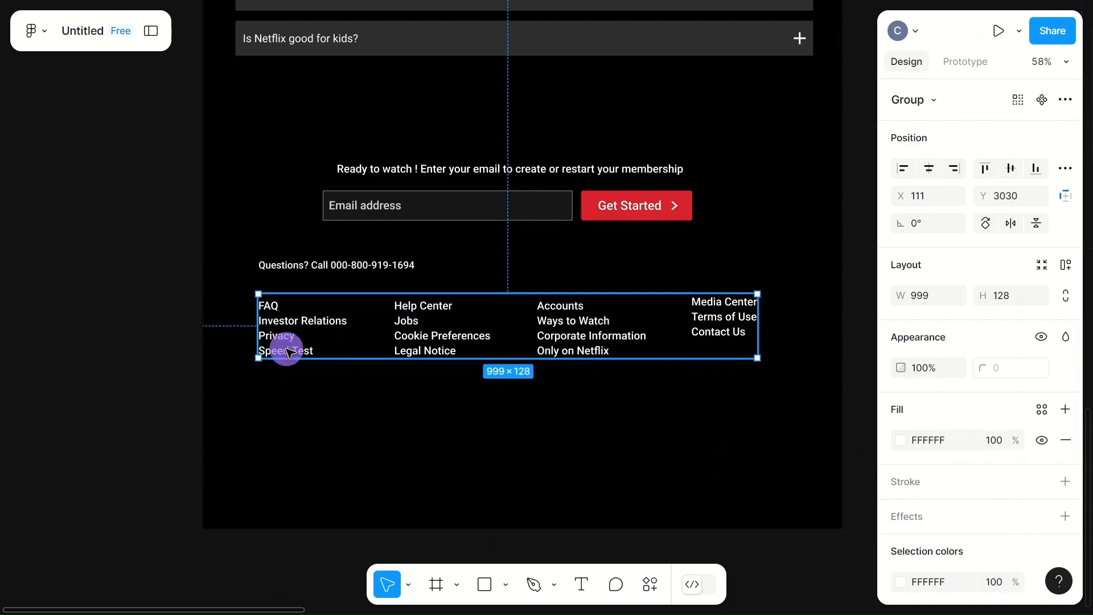
left_click(289, 352)
left_click(436, 335, "shift")
left_click(592, 341, "shift")
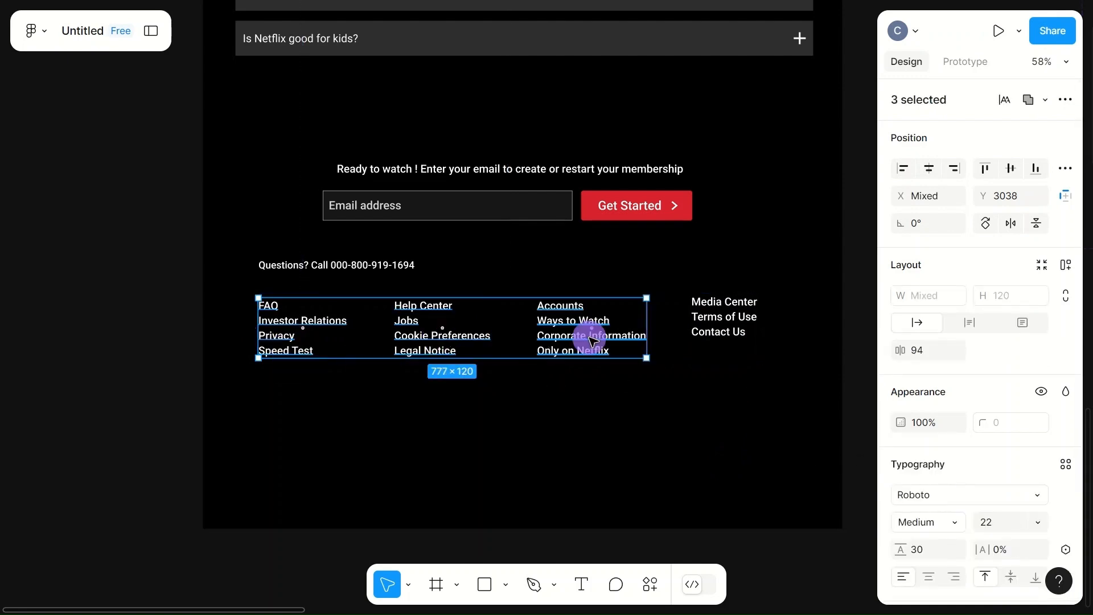
left_click(715, 330, "shift")
left_click(958, 493)
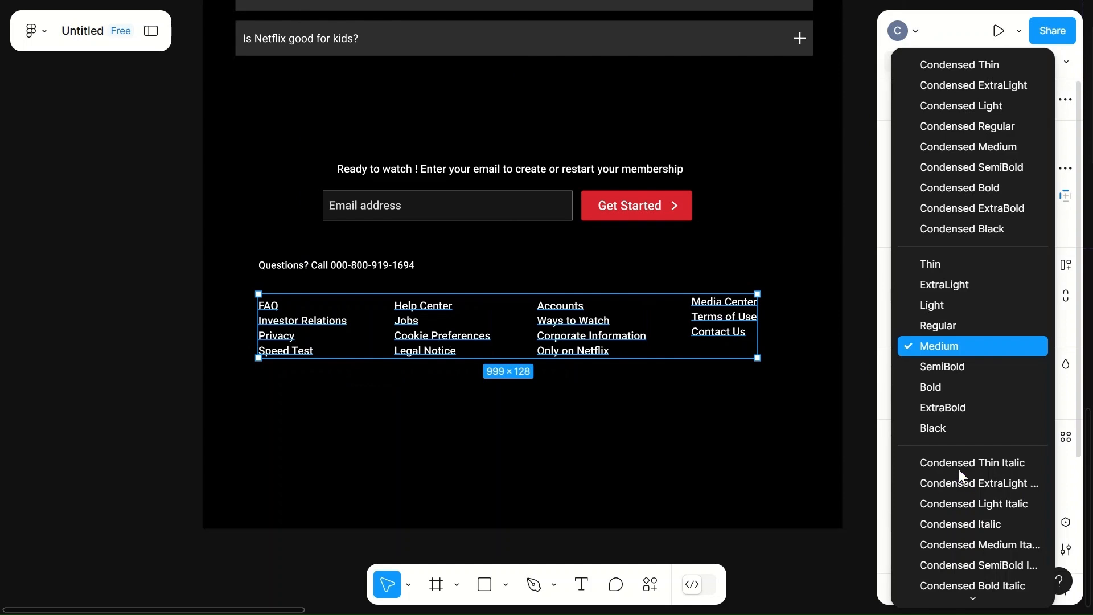
left_click(938, 324)
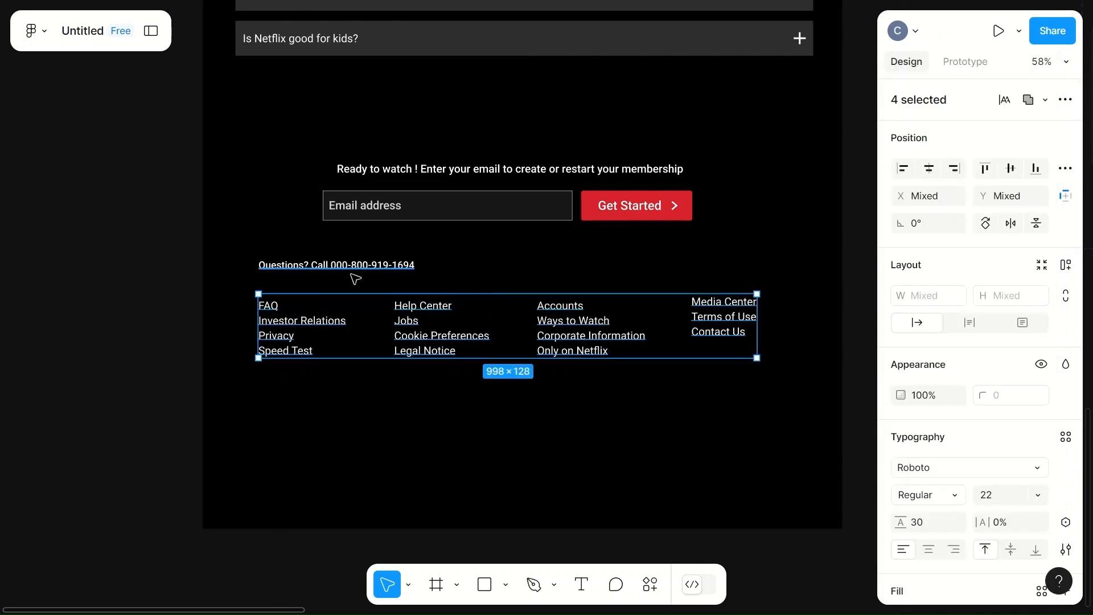
left_click(393, 435)
- Set the "Questions? Call" line to font size 22 and Regular weight
left_click(349, 268)
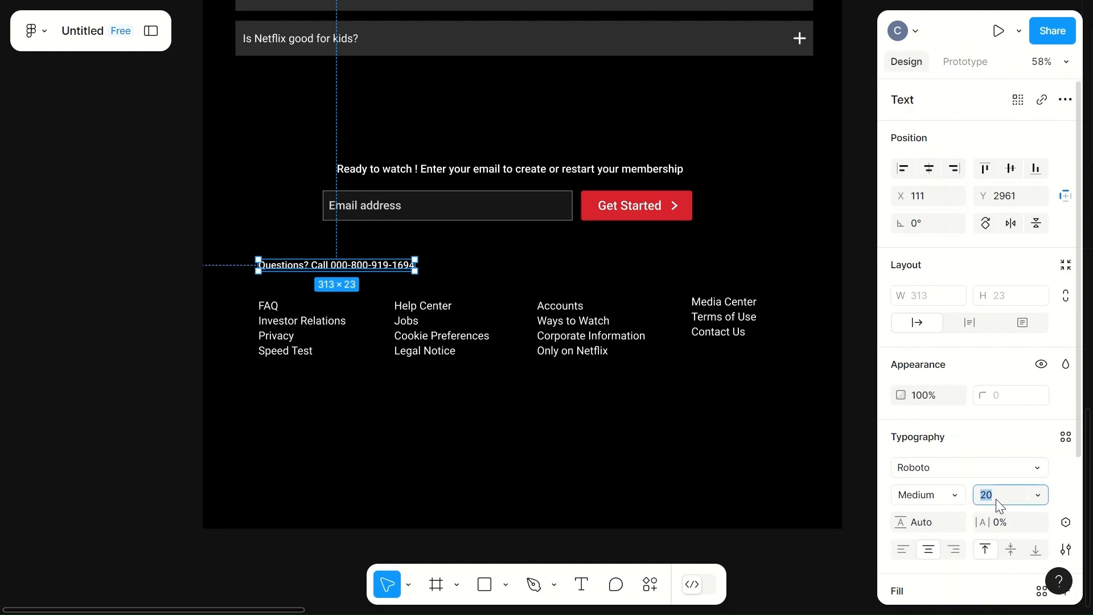
type("22")
left_click(943, 494)
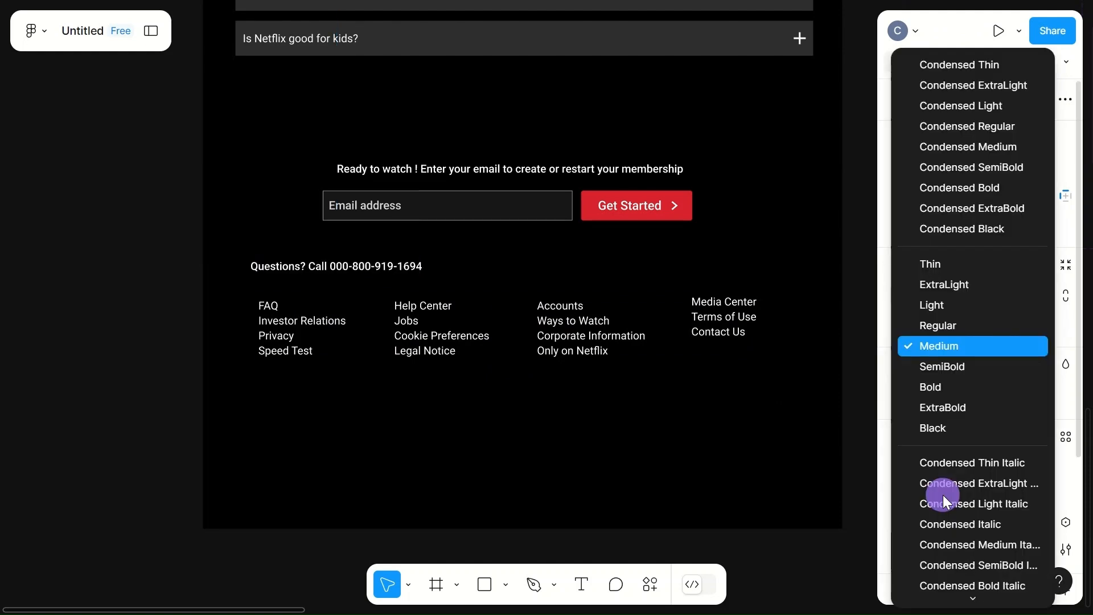
left_click(936, 325)
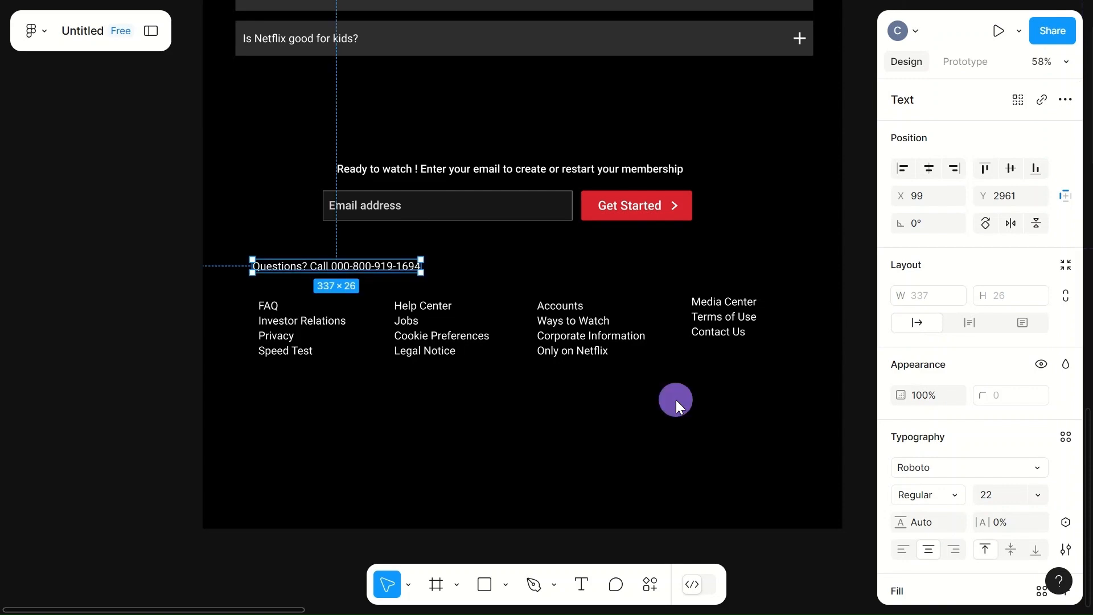
key("Escape")
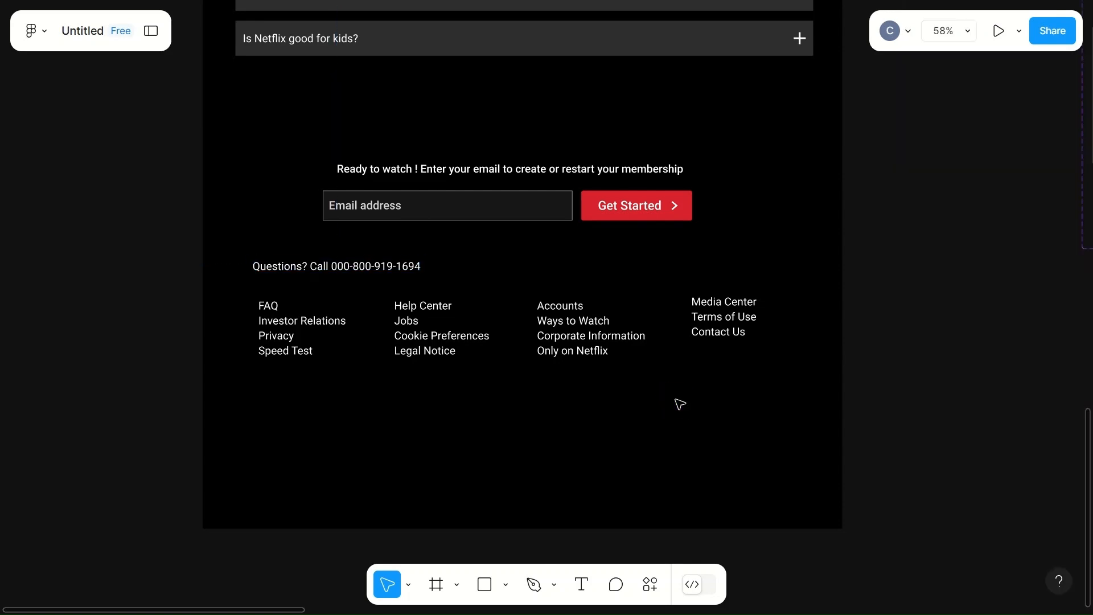
- Enlarge the "Ready to watch !" line above the email field slightly and align its left edge with the field
left_click(520, 171)
left_click(995, 500)
type("23")
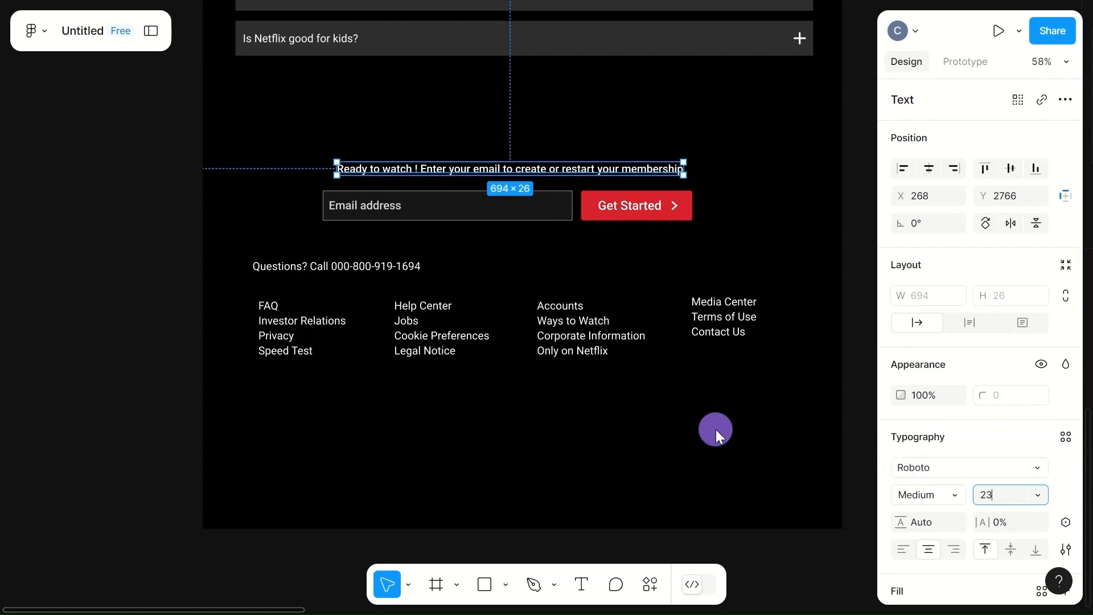
left_click(716, 429)
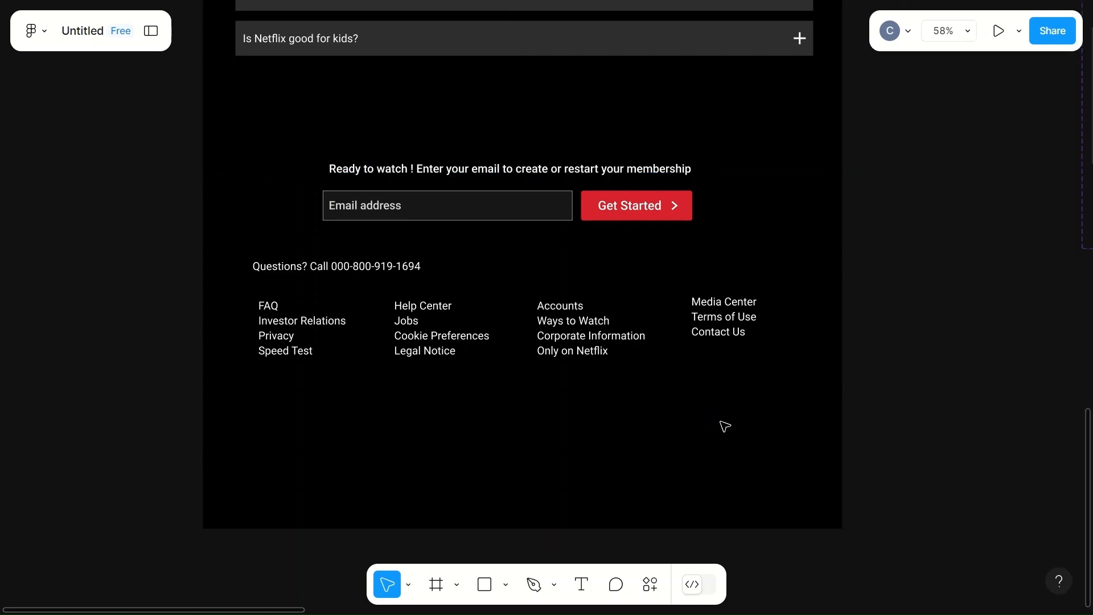
mouse_move(464, 165)
left_mouse_down()
mouse_move(480, 166)
mouse_move(479, 177)
left_mouse_up()
left_click(481, 425)
- Place a copy of the header's English language selector outside the page frame, beside the hero section
scroll(483, 427, "up", 20)
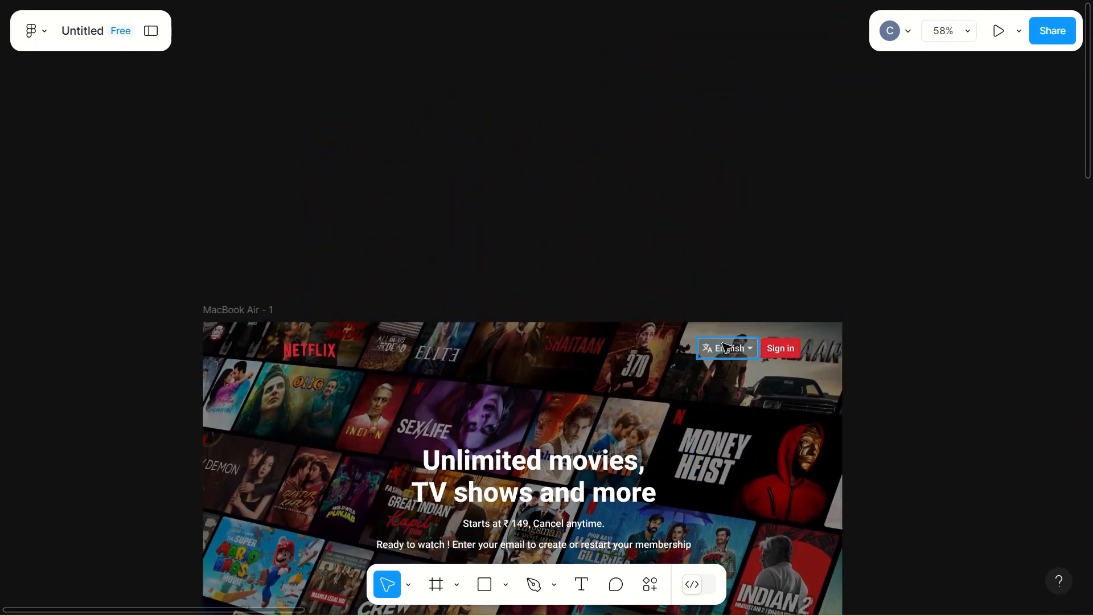
left_click(725, 347)
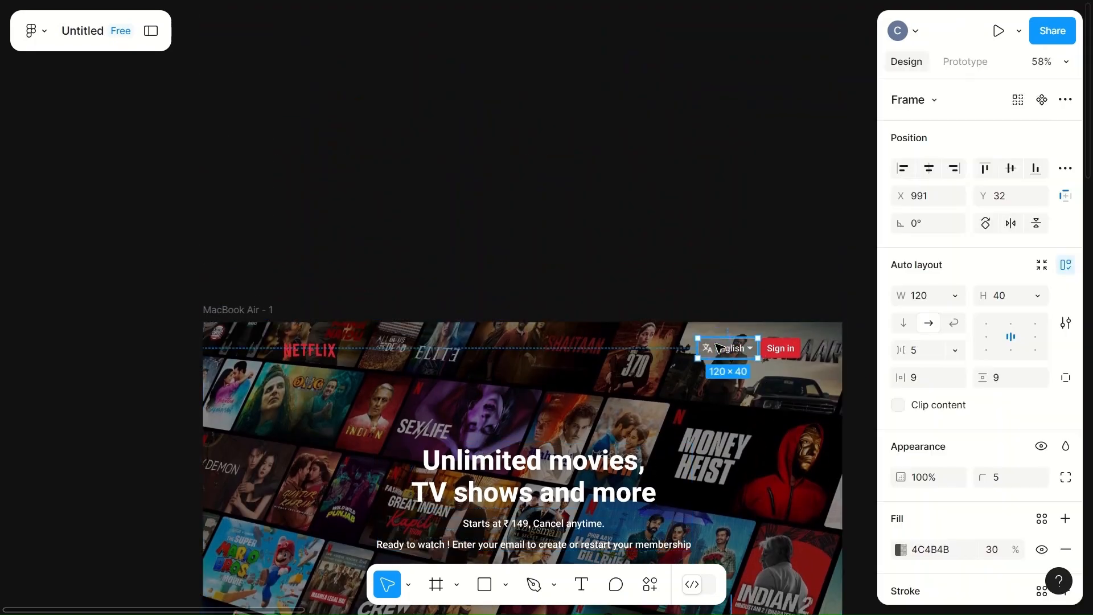
left_click_drag(719, 348, 108, 562)
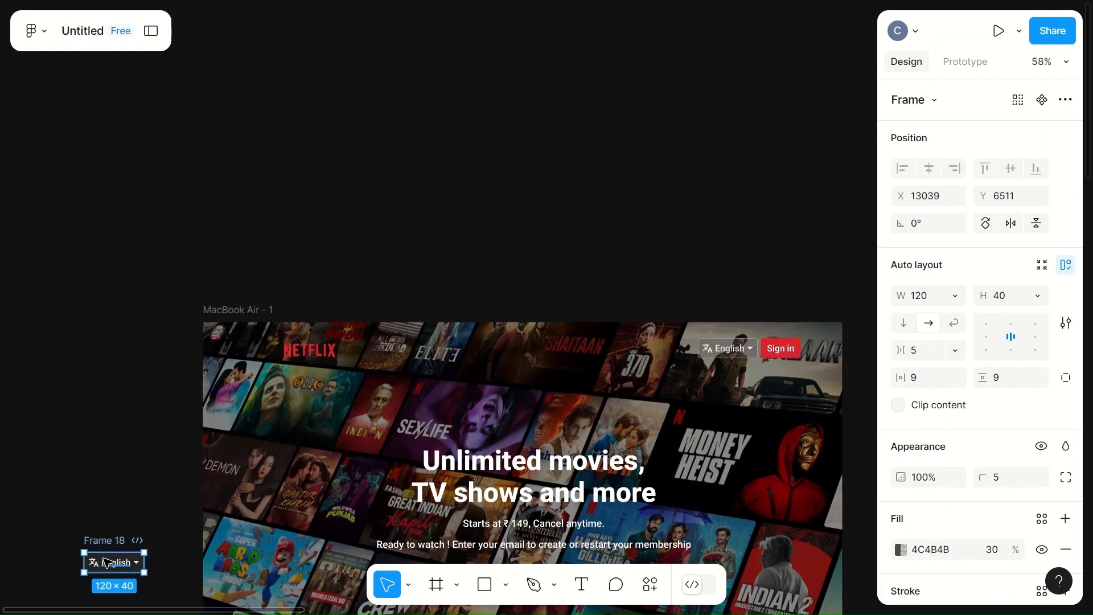
- Move the language selector copy down into the footer, below the link columns and aligned with the contact line's left edge
scroll(229, 510, "down", 9)
left_click_drag(112, 54, 161, 587)
scroll(166, 588, "down", 6)
left_click(157, 234)
left_click_drag(157, 233, 151, 592)
scroll(152, 592, "down", 8)
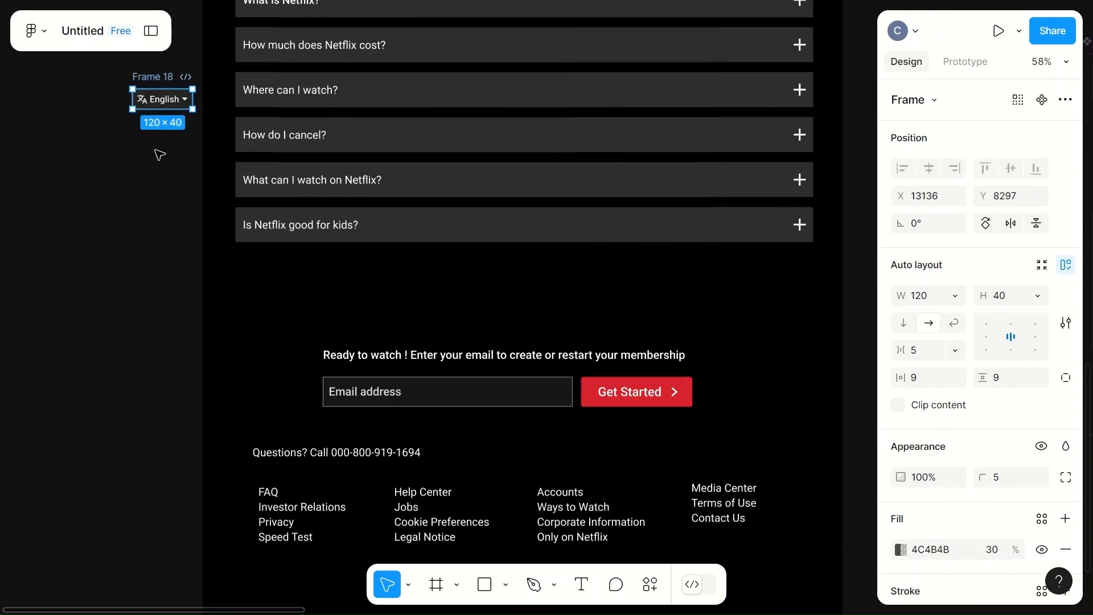
left_click_drag(156, 97, 266, 575)
scroll(266, 573, "down", 3)
left_click_drag(272, 387, 286, 425)
left_click(385, 430)
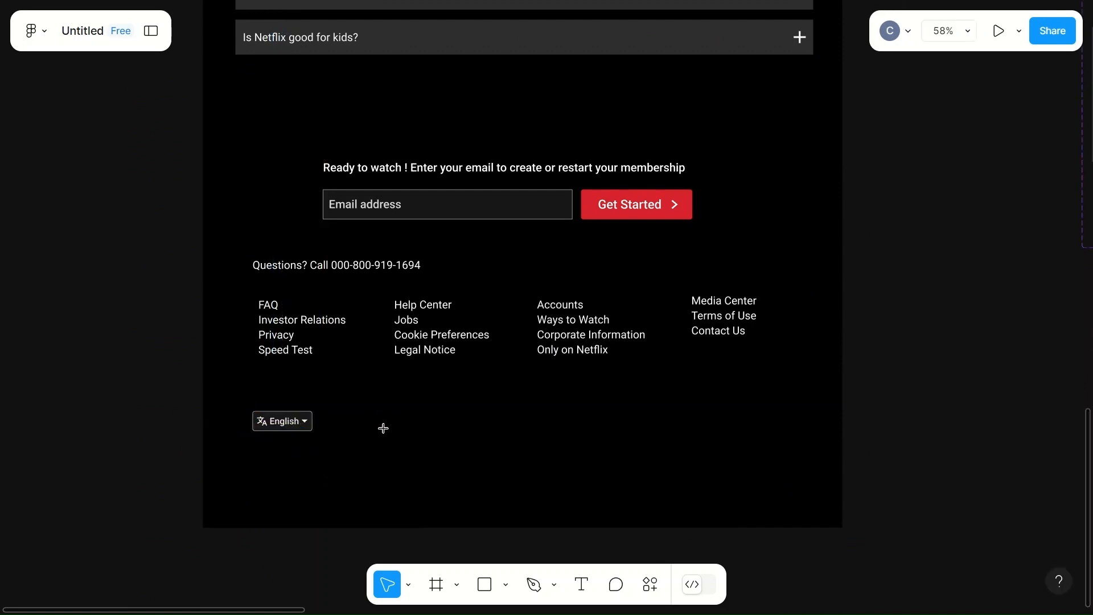
- Add the text "Netflix" below the language selector in the footer
key("t")
left_click(252, 457)
type("Netflix")
key("Escape")
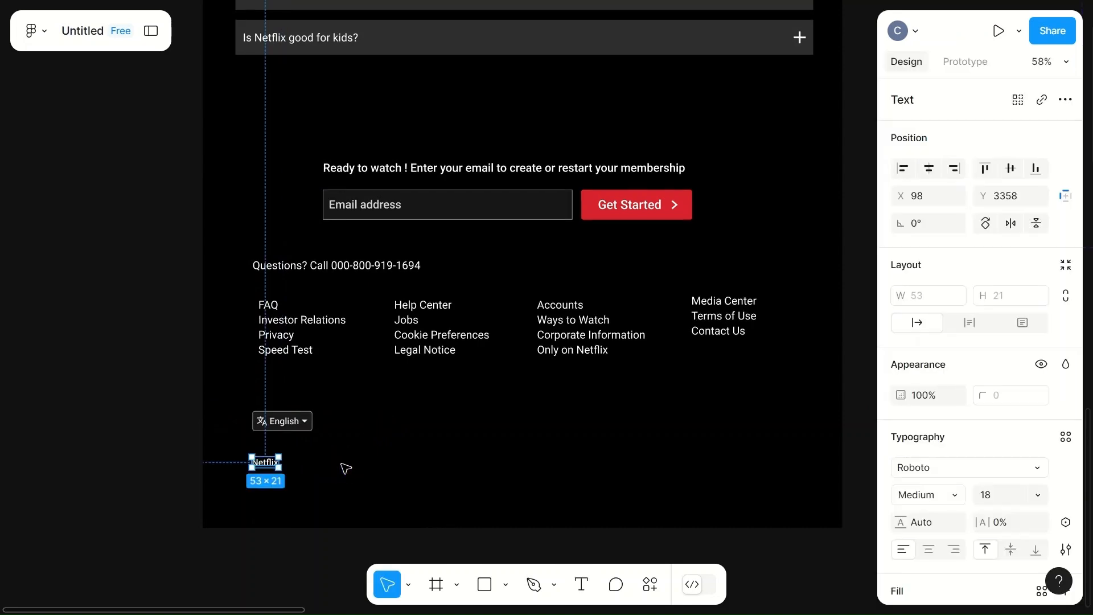
- Fill the footer's "Netflix" text with light grey D9D7D7 and move it closer beneath the language selector, to X 99, Y 3331
scroll(934, 477, "down", 3)
left_click(901, 439)
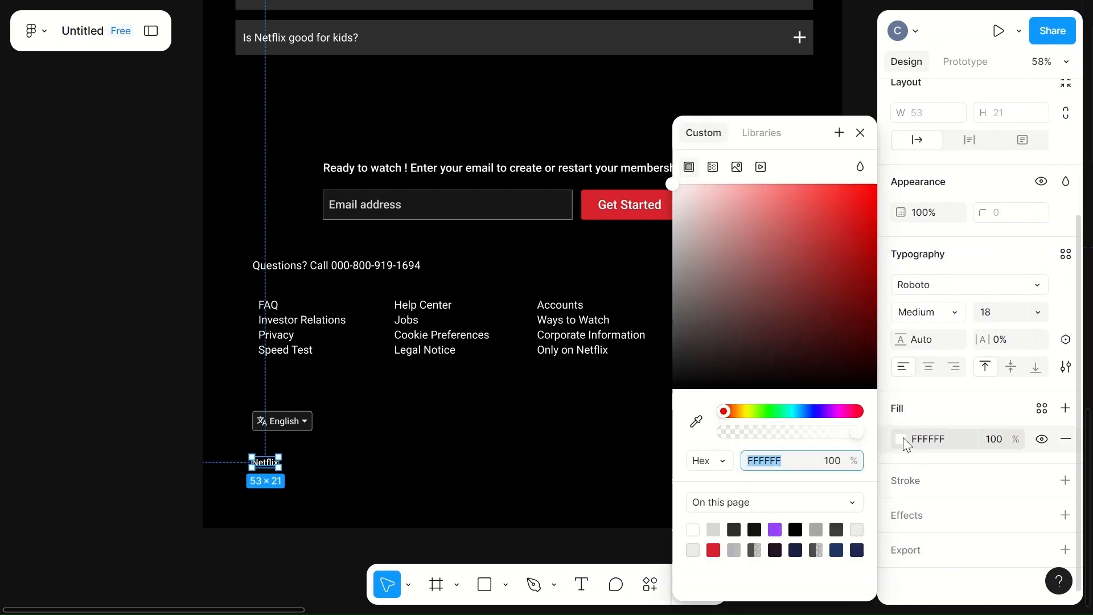
left_click(715, 528)
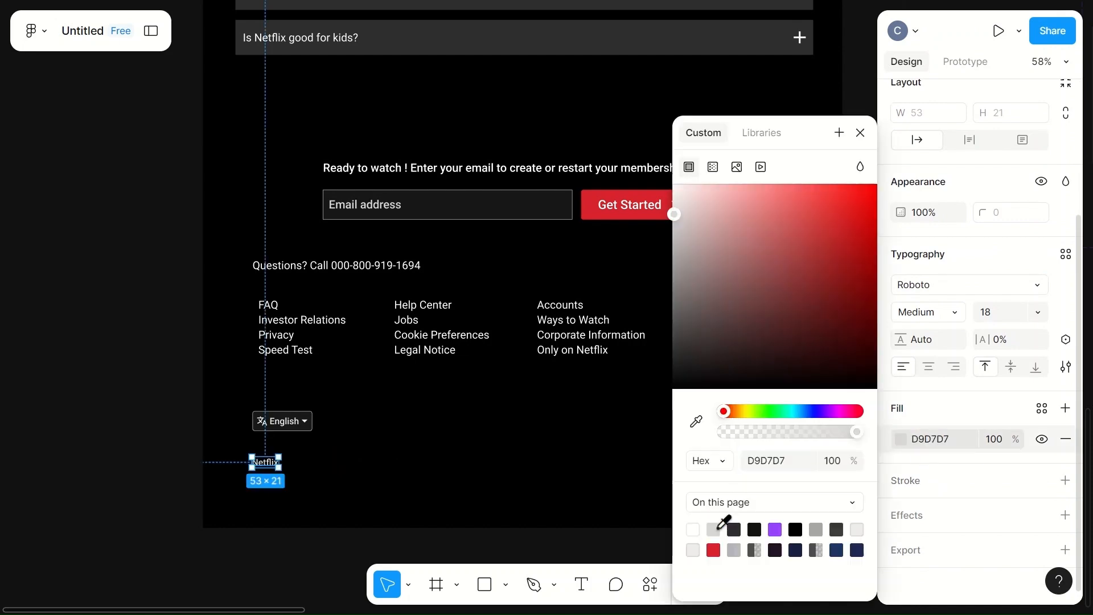
left_click(385, 467)
left_click_drag(270, 465, 270, 451)
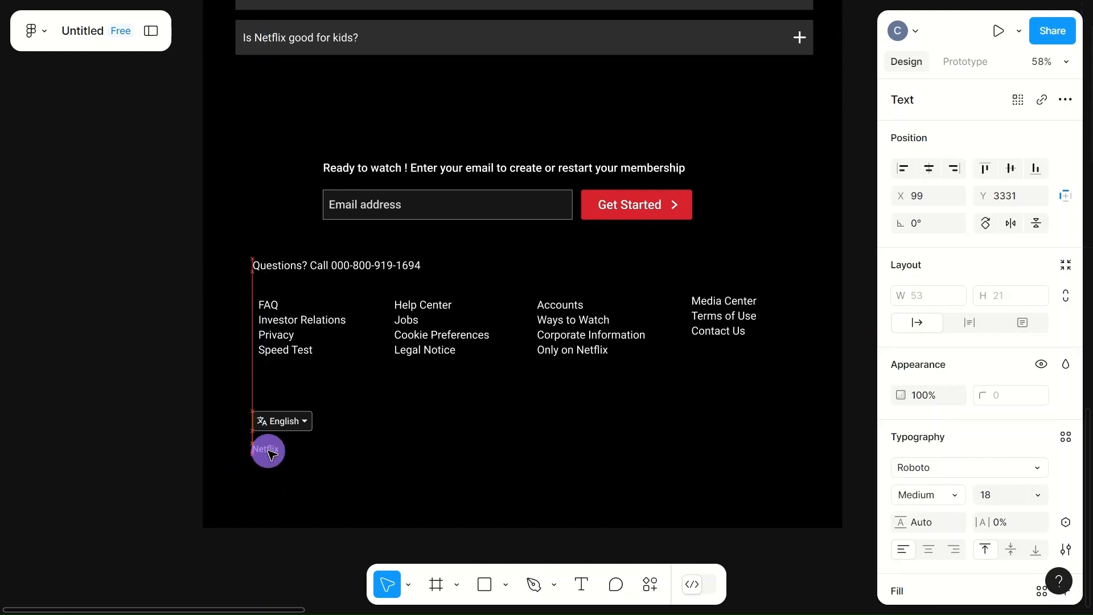
- Set the footer's "Netflix" text to font size 22 and Regular weight
left_click(1000, 496)
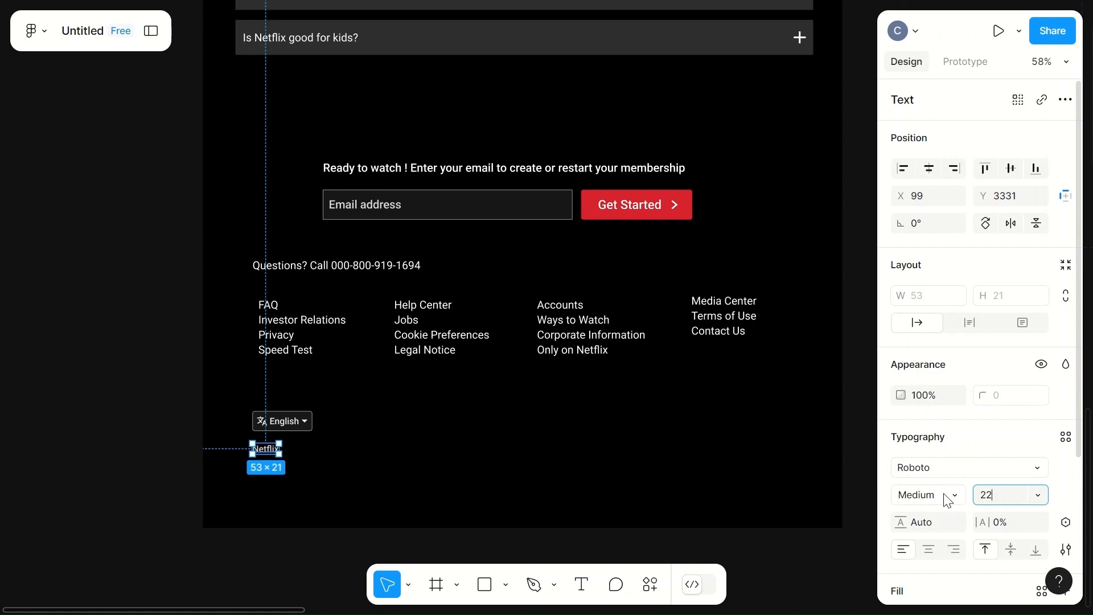
left_click(682, 486)
left_click(266, 449)
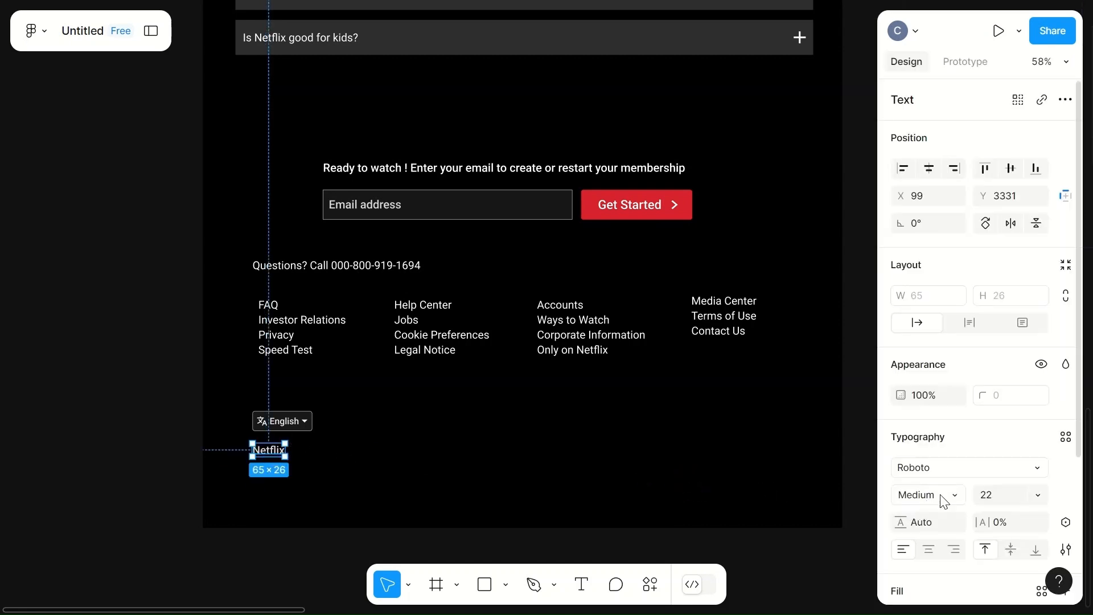
left_click(931, 507)
left_click(942, 316)
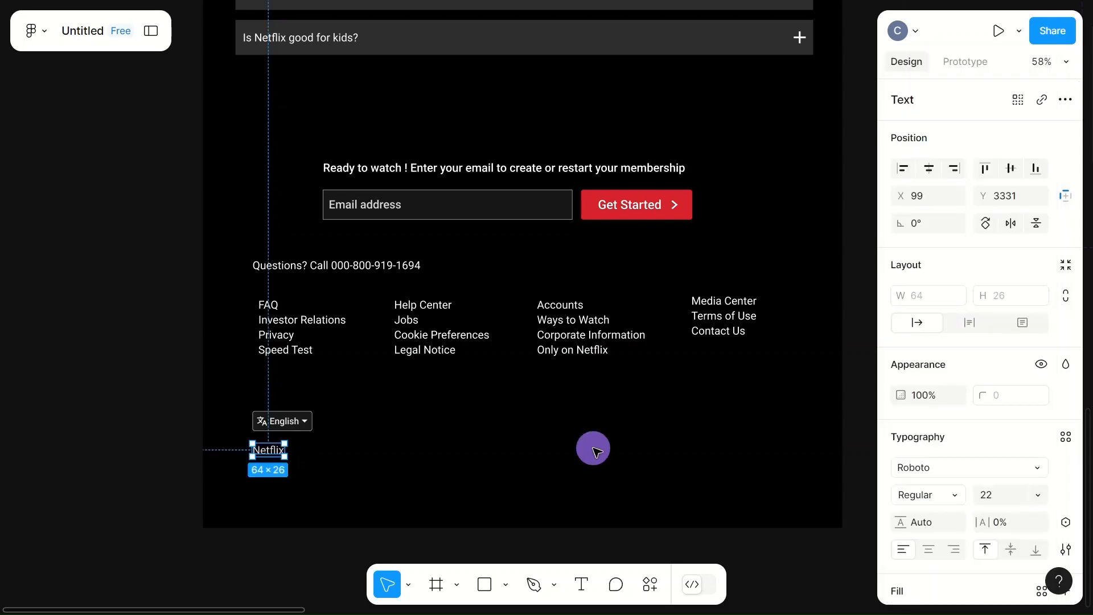
left_click(593, 455)
- Underline the text of the first footer link column, starting with FAQ
scroll(593, 454, "up", 1)
scroll(570, 495, "down", 2)
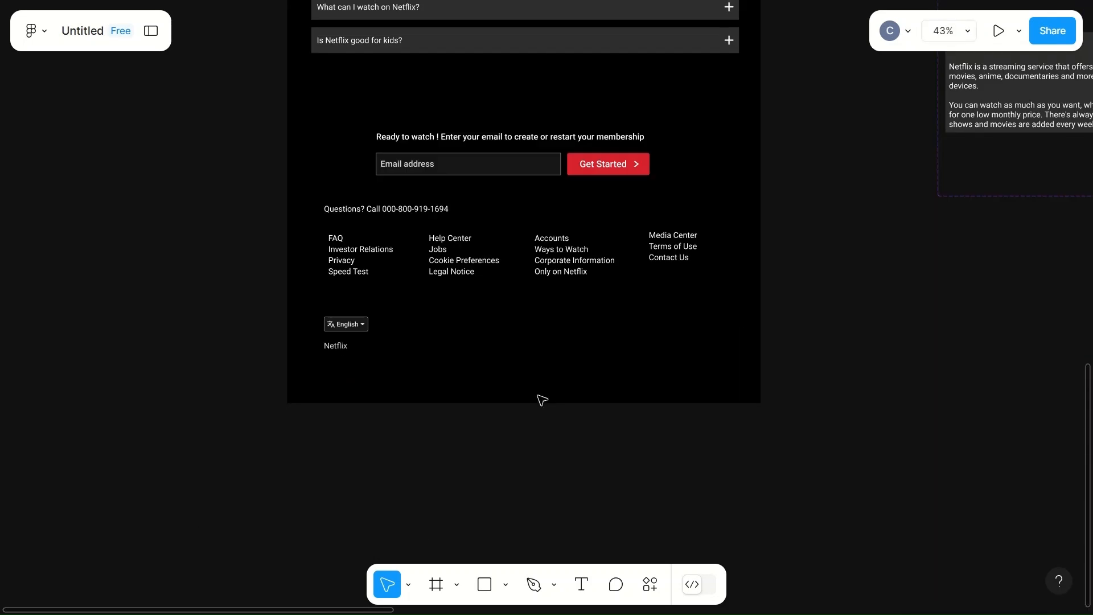
scroll(542, 401, "up", 2)
scroll(542, 400, "up", 4)
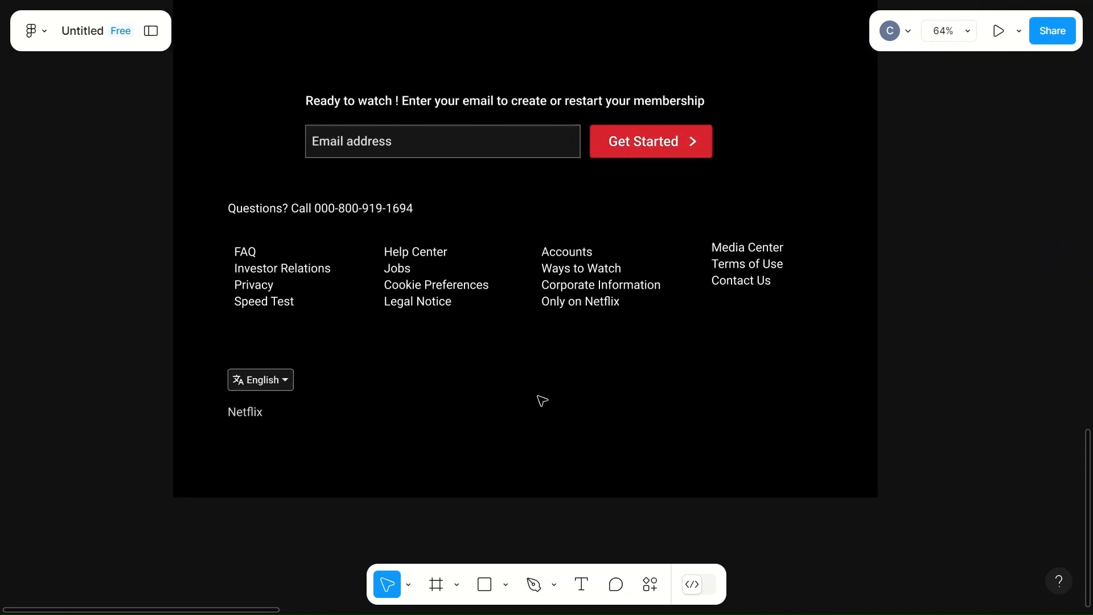
scroll(541, 400, "up", 1)
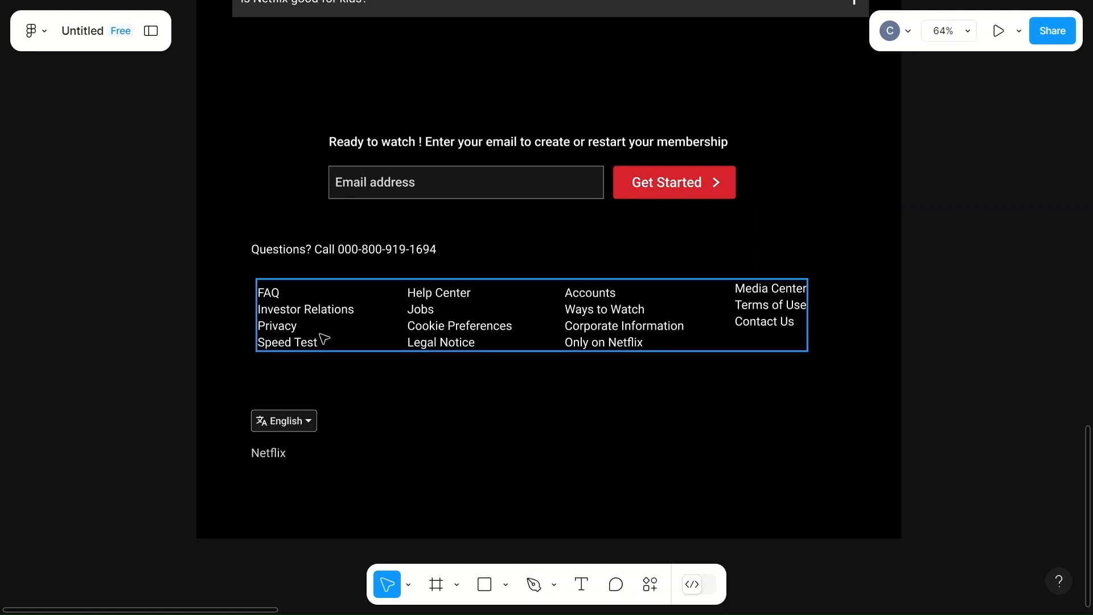
left_click(271, 298)
left_click(274, 296)
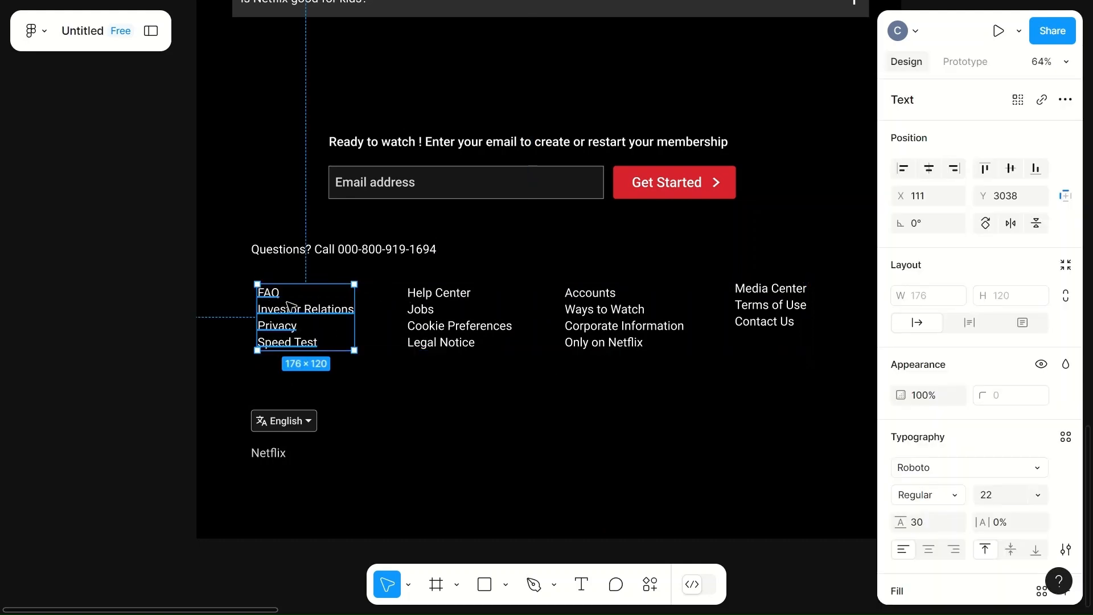
scroll(978, 460, "down", 3)
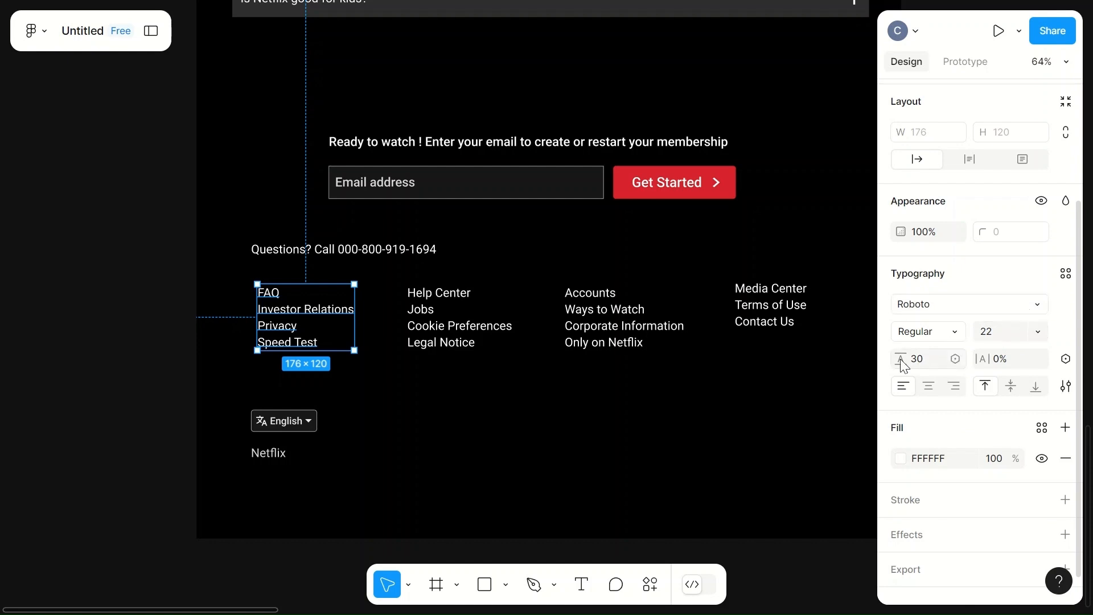
left_click(1064, 390)
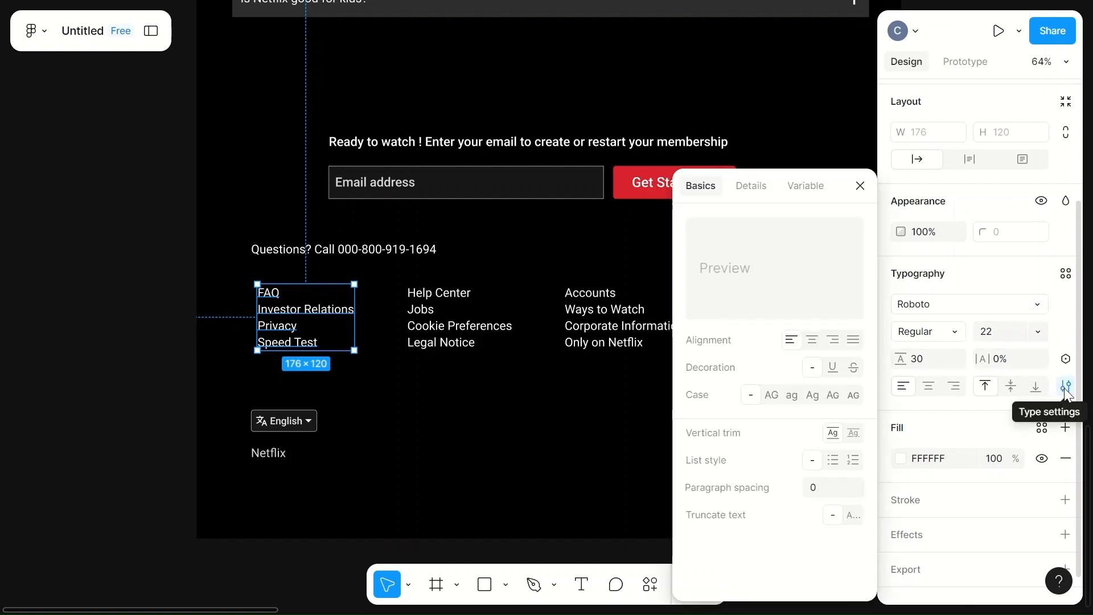
left_click(832, 369)
- Underline the other three footer link columns, starting with Help Center, Accounts and Media Center
left_click(447, 335)
left_click(832, 367)
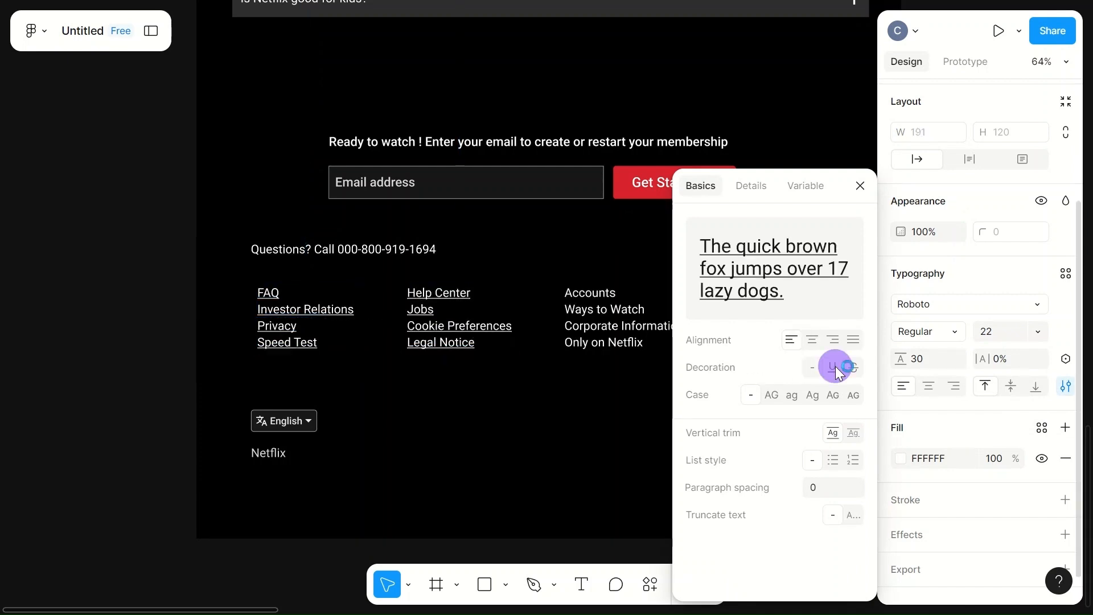
left_click(655, 328)
left_click(833, 367)
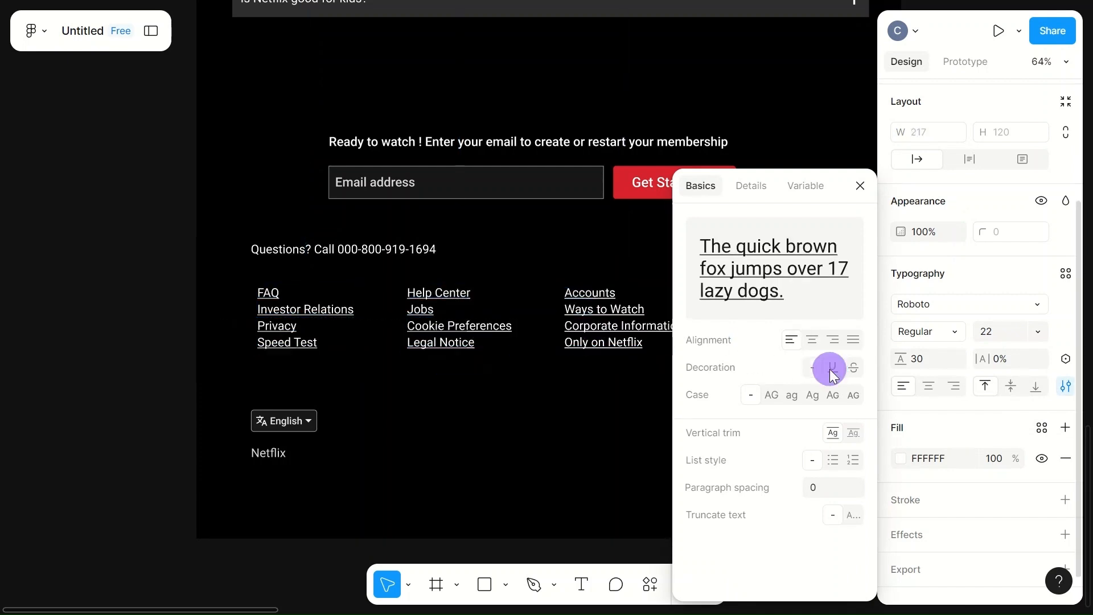
scroll(581, 378, "right", 5)
scroll(580, 378, "right", 1)
left_click(571, 319)
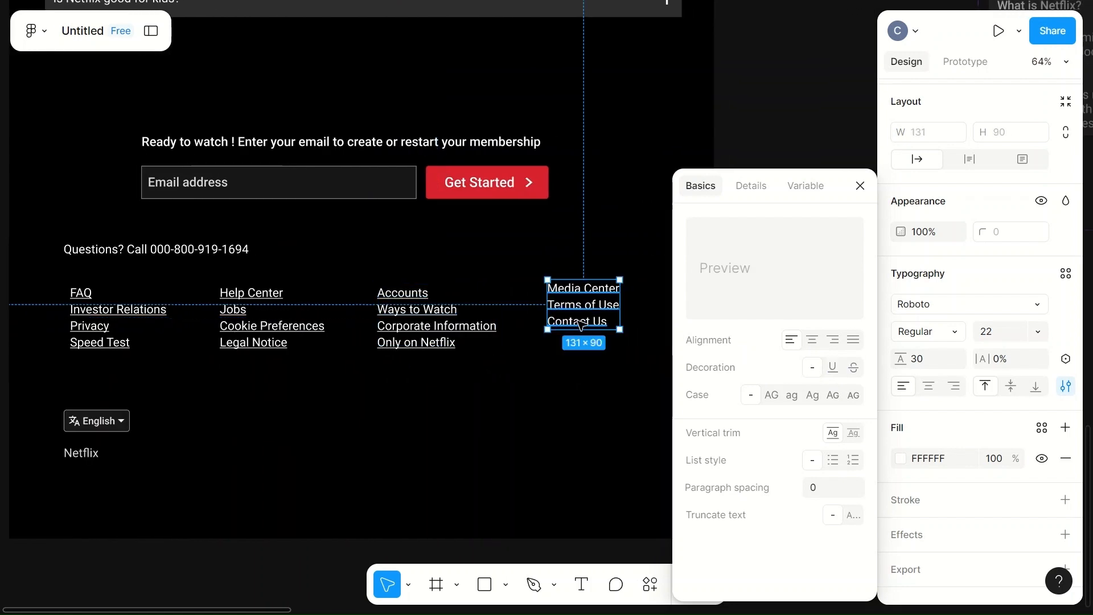
left_click(832, 367)
- Underline only the phone number in the "Questions? Call" line and close the type settings
double_click(176, 255)
left_click_drag(156, 251, 253, 249)
left_click(833, 367)
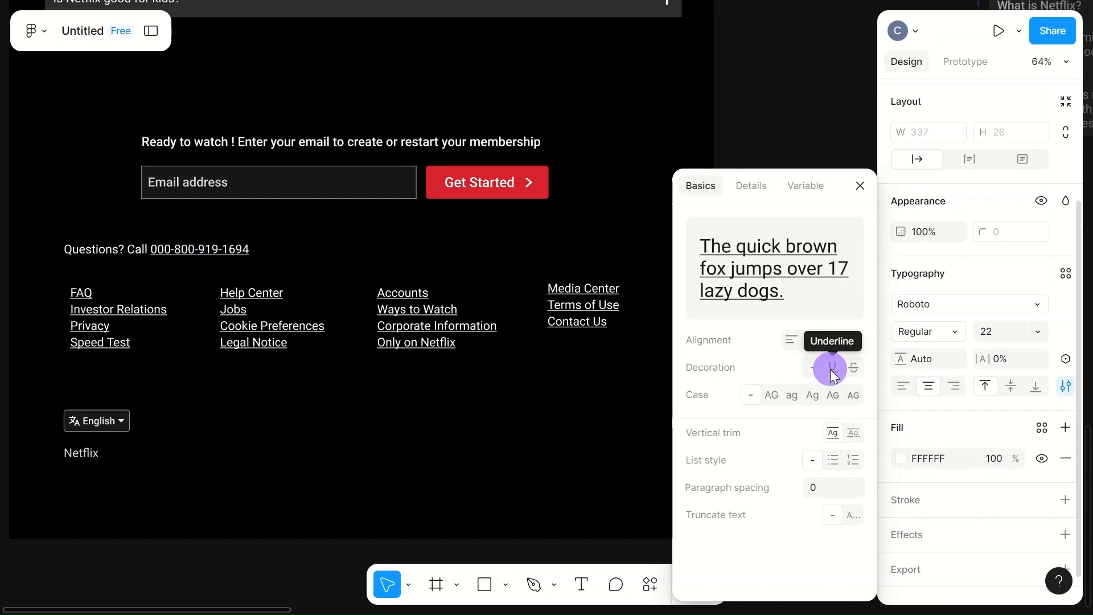
key("Escape")
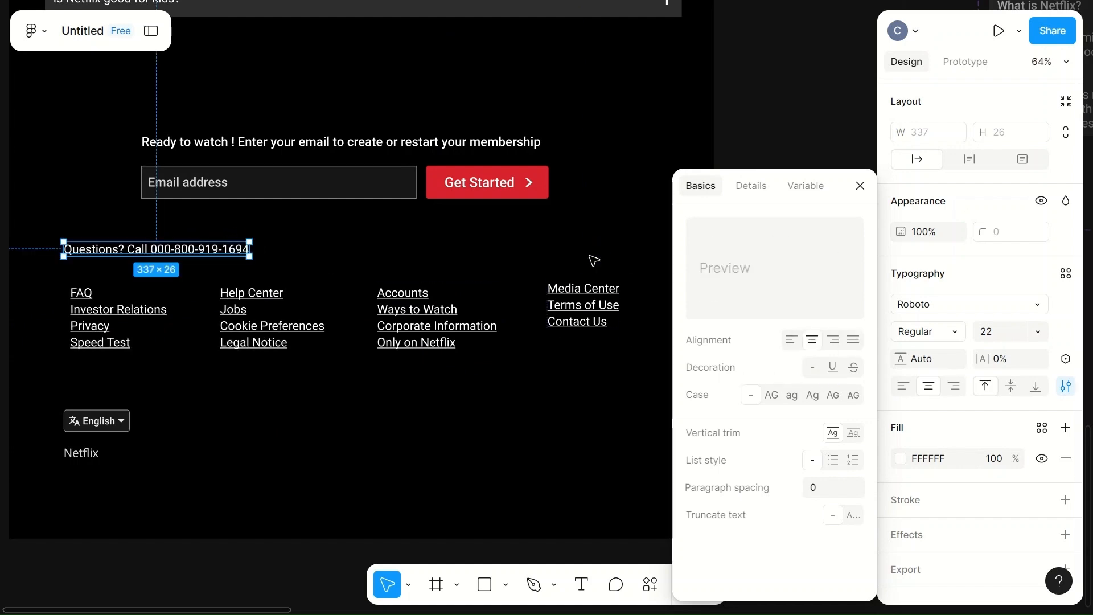
left_click(857, 186)
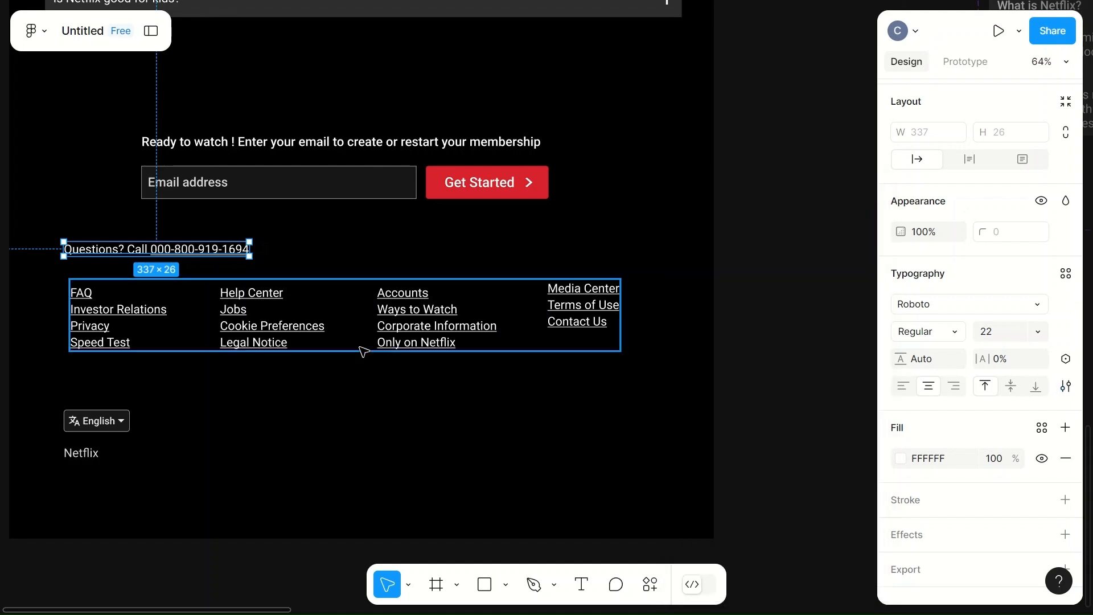
- Set the line height of all four footer link columns to 40
left_click(124, 326)
left_click(91, 327)
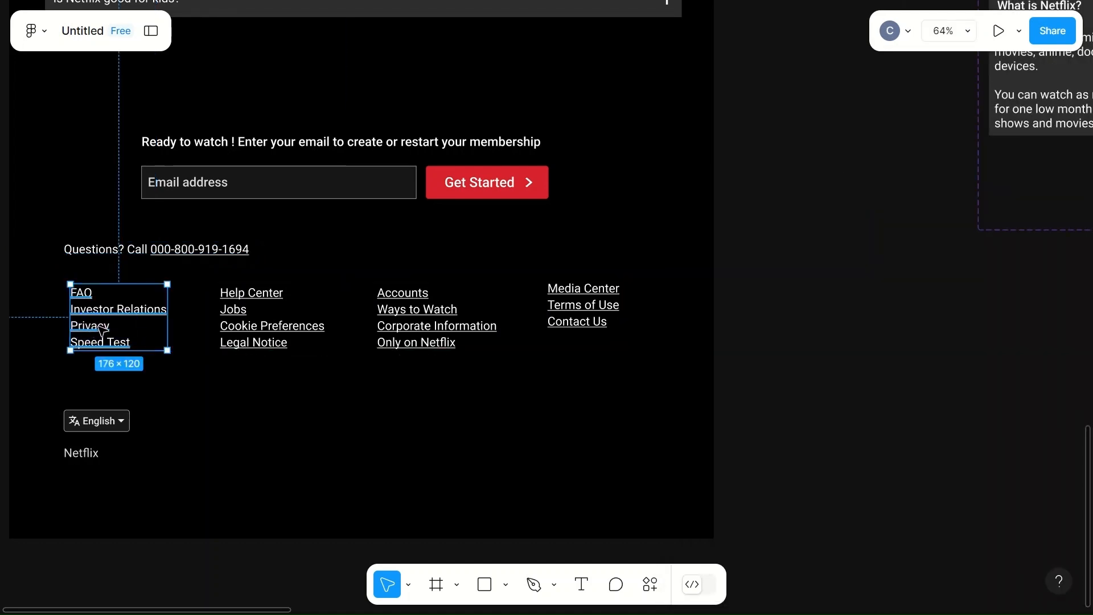
left_click(251, 325, "shift")
left_click(439, 322, "shift")
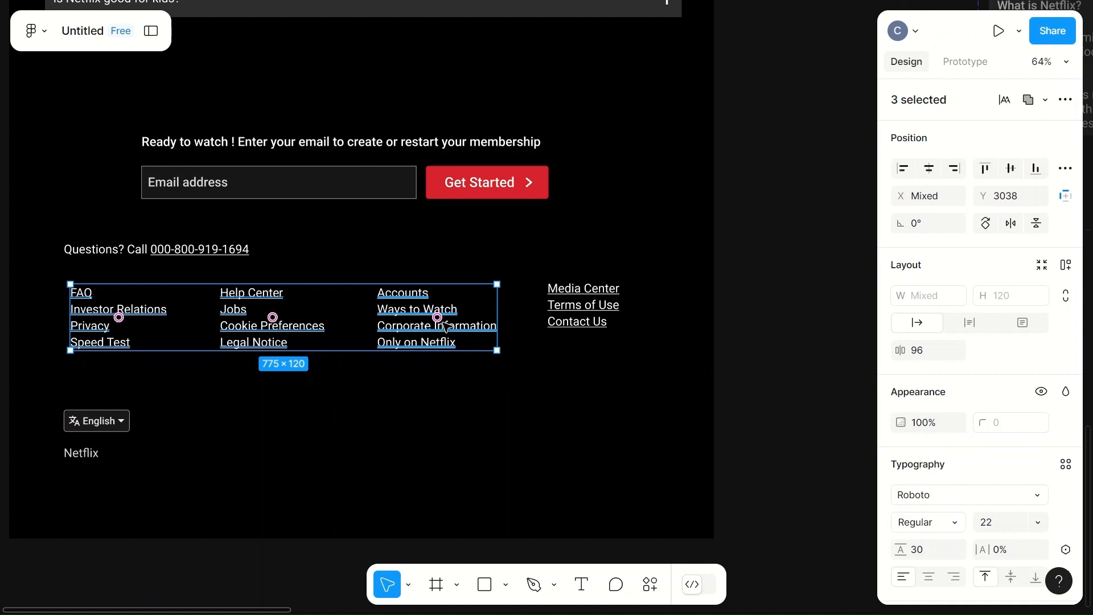
left_click(575, 322, "shift")
scroll(940, 470, "down", 2)
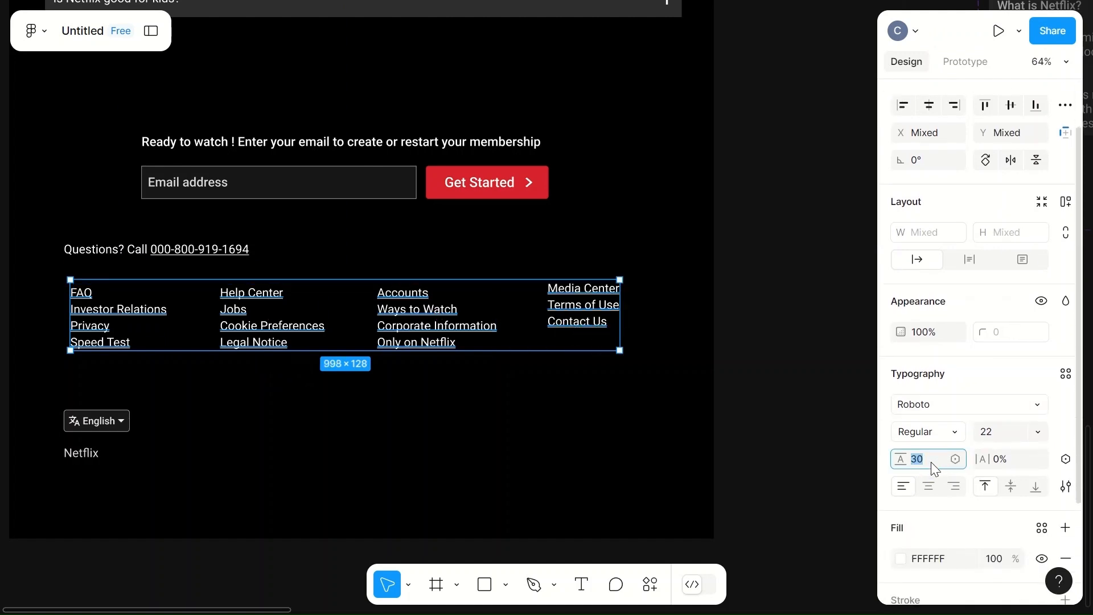
left_click(497, 452)
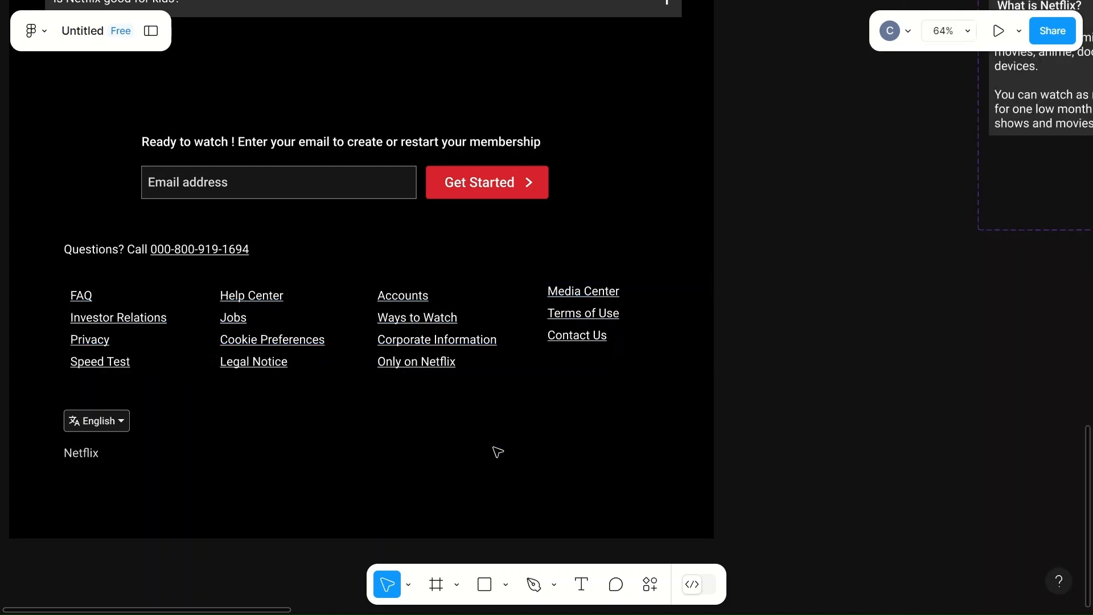
- Set the line height of the FAQ, Help Center, Accounts and Media Center link columns to 45
left_click(93, 342)
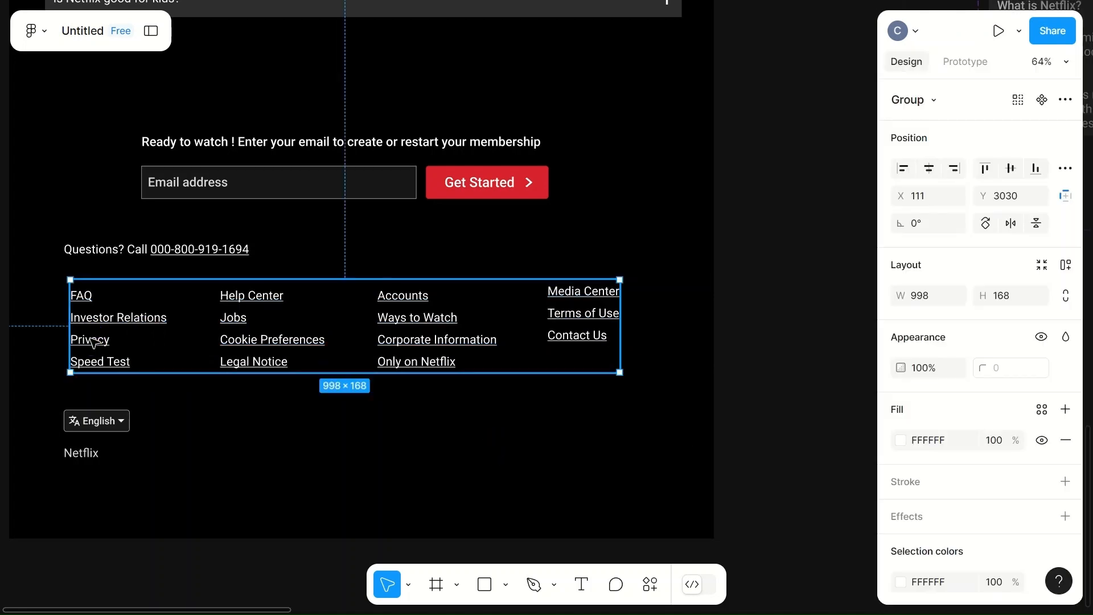
double_click(93, 342)
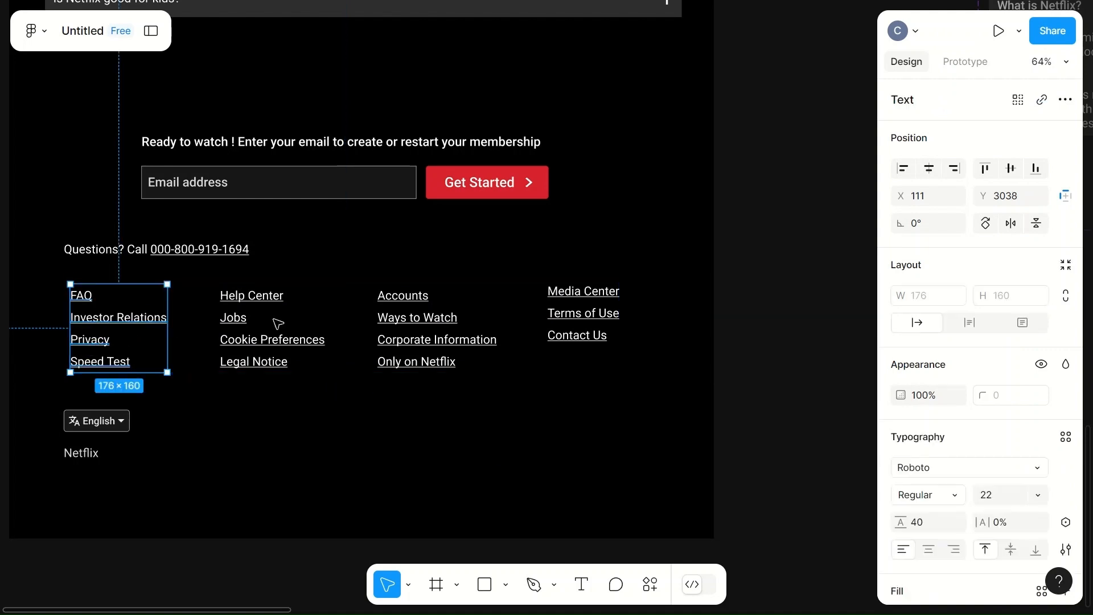
left_click(255, 343, "shift")
left_click(437, 340, "shift")
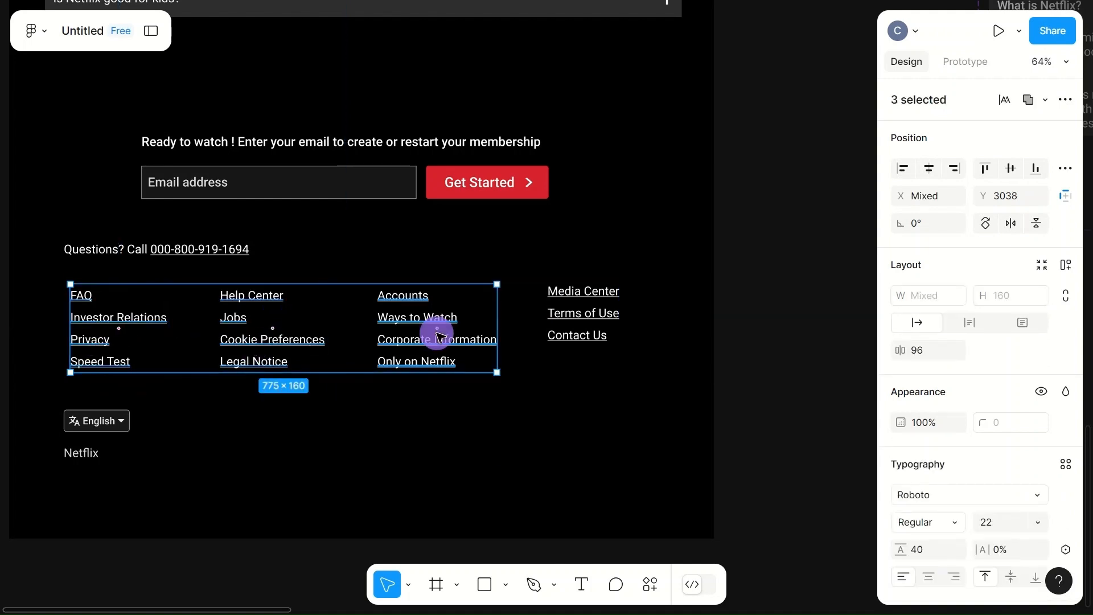
left_click(577, 336, "shift")
left_click(927, 523)
type("4")
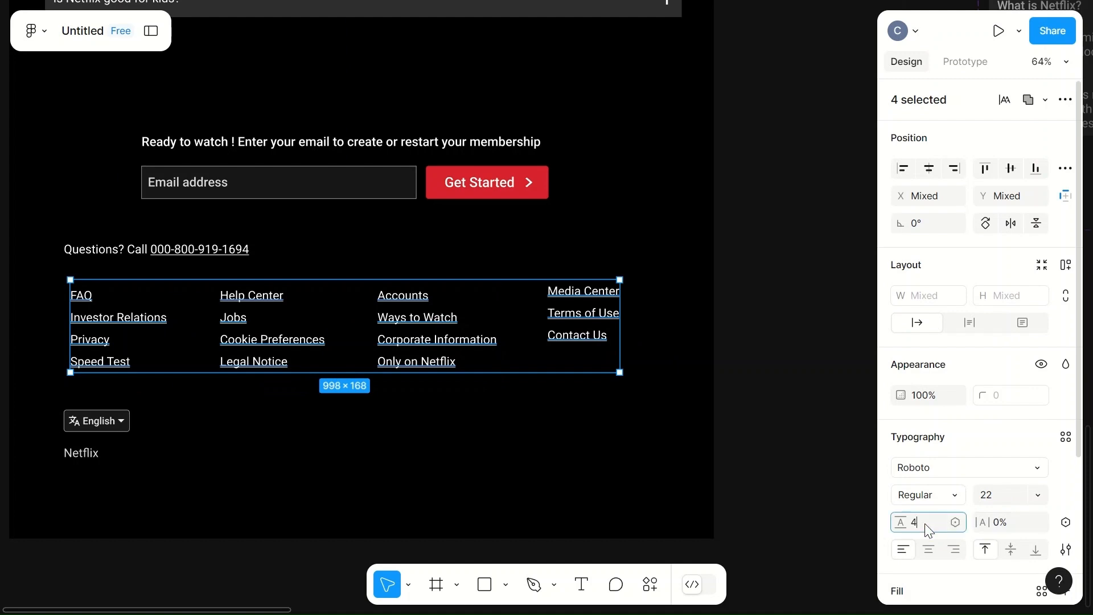
type("5")
left_click(586, 465)
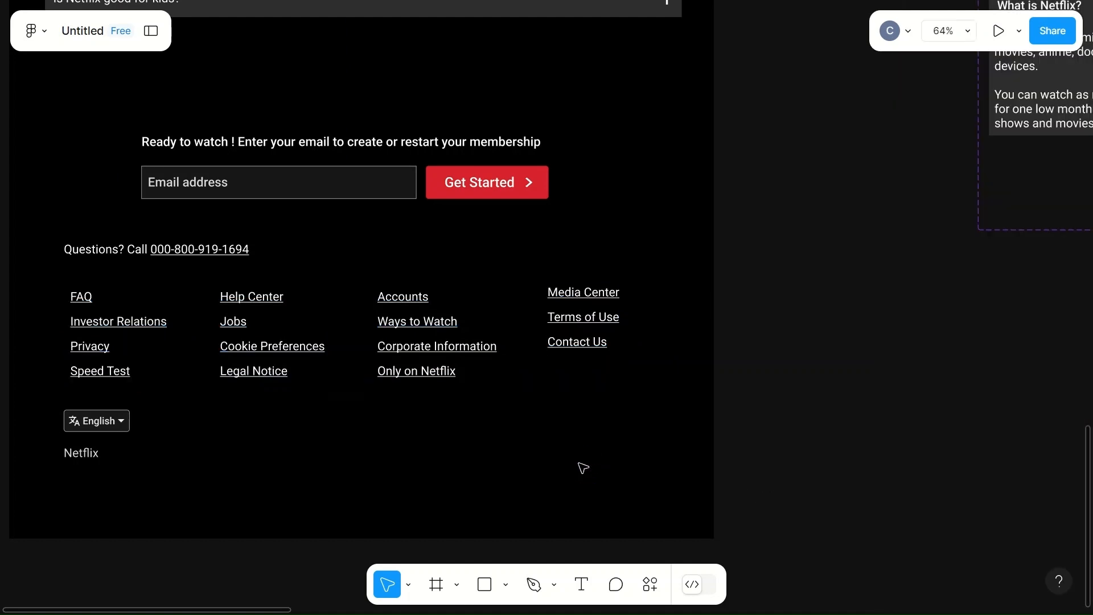
- Move the footer's language selector and "Netflix" label slightly further down from the link columns
left_click_drag(97, 420, 85, 469)
left_click(204, 476)
left_click(222, 476)
- Draw a 1280 × 1000 rectangle and place it over the hero area at the top of the MacBook Air - 1 frame
scroll(415, 459, "down", 5)
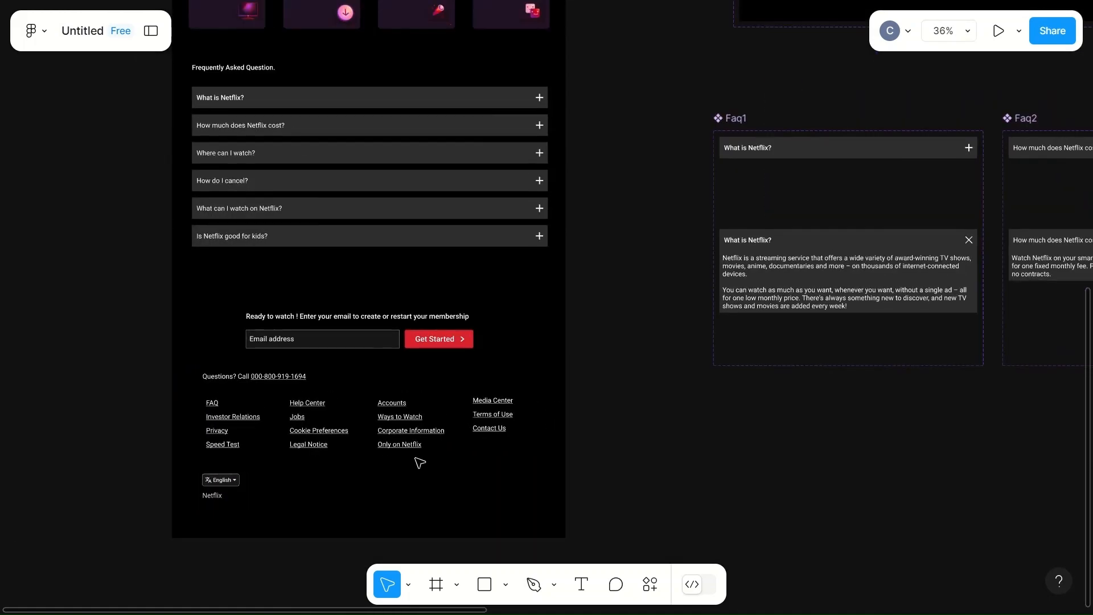
scroll(419, 461, "up", 10)
scroll(420, 462, "up", 3)
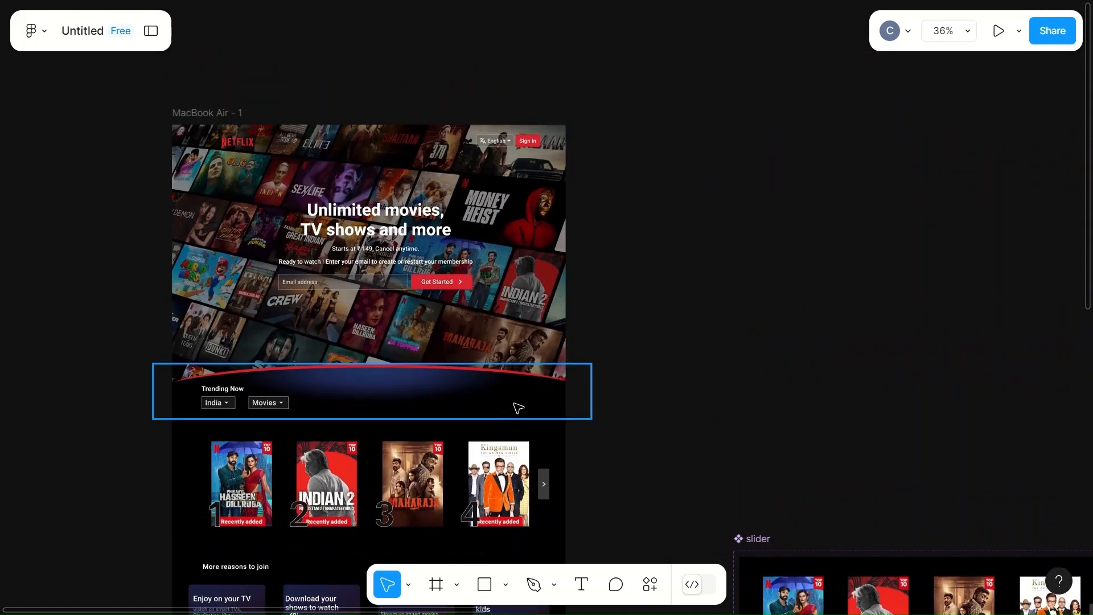
key("r")
left_click(652, 169)
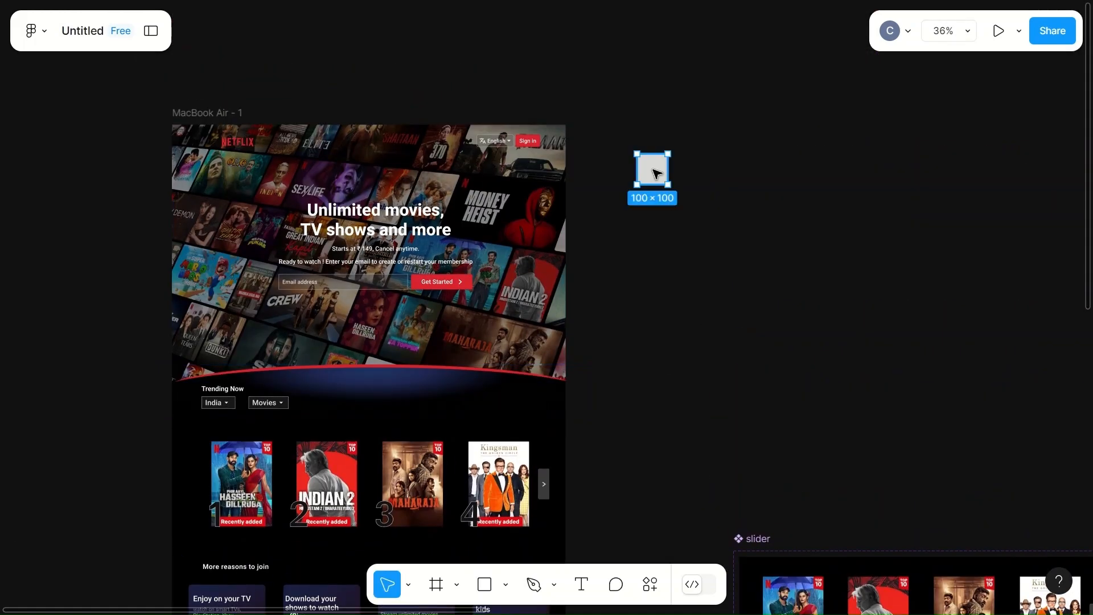
key("Escape")
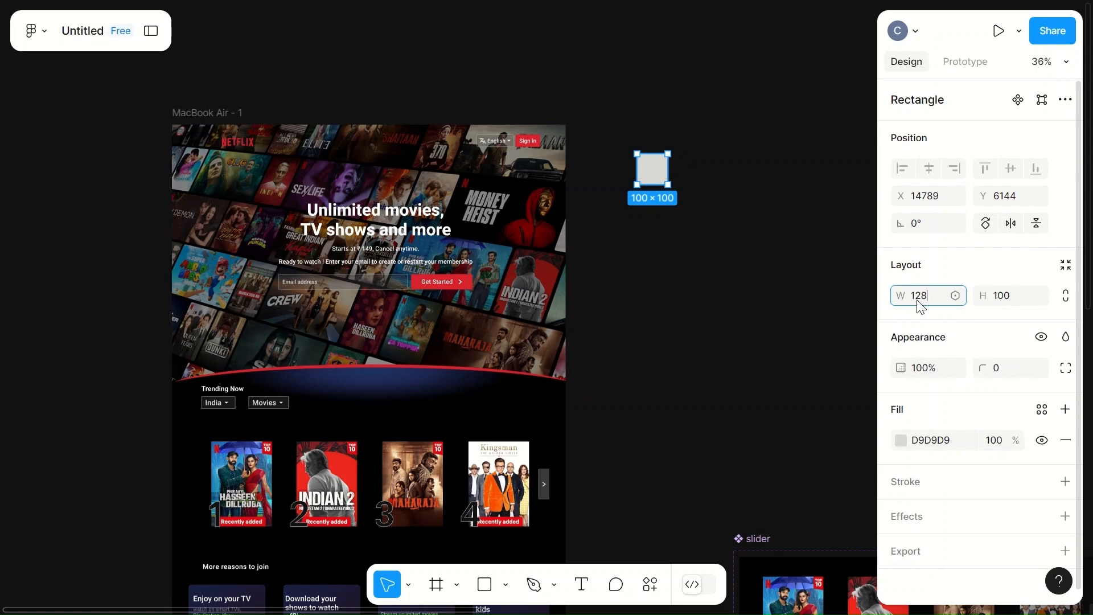
left_click(751, 275)
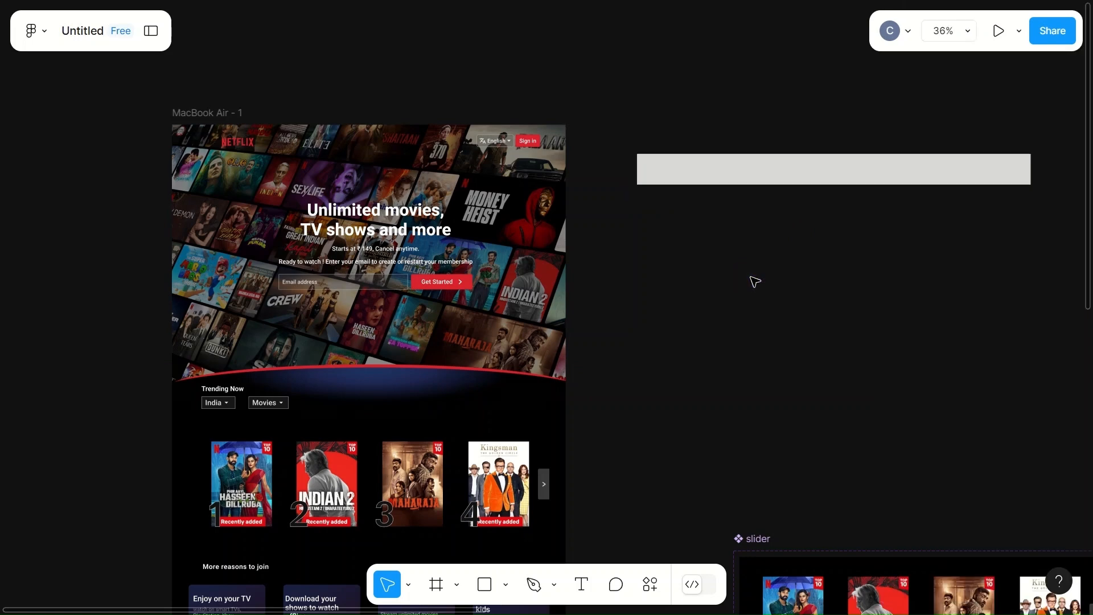
left_click_drag(797, 176, 349, 152)
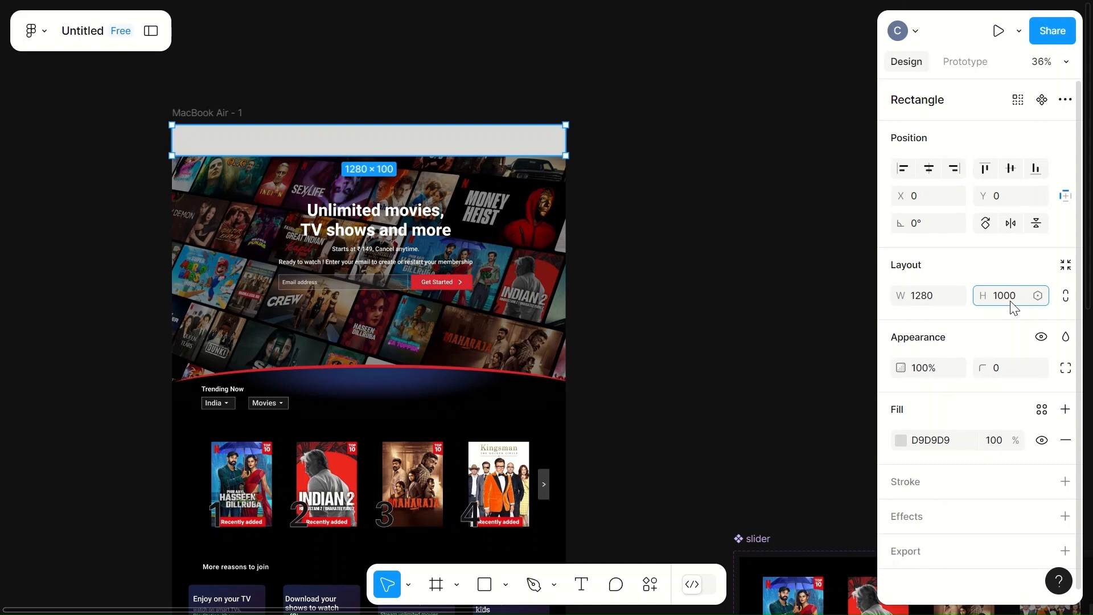
left_click(763, 345)
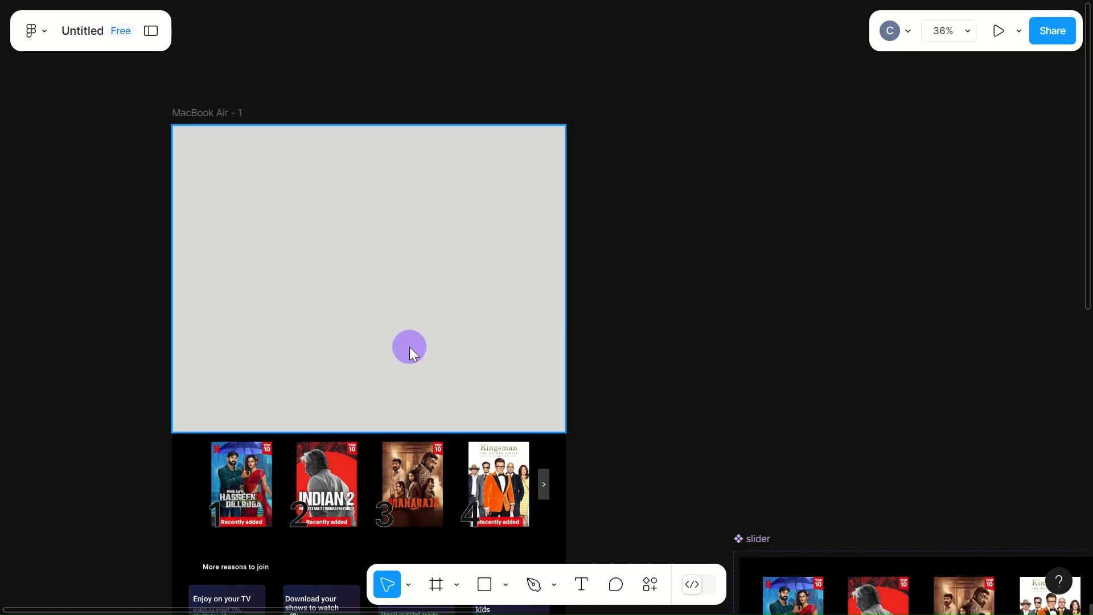
- Fill the hero rectangle with 2D2D2D at 30% opacity
left_click(409, 347)
left_click(898, 443)
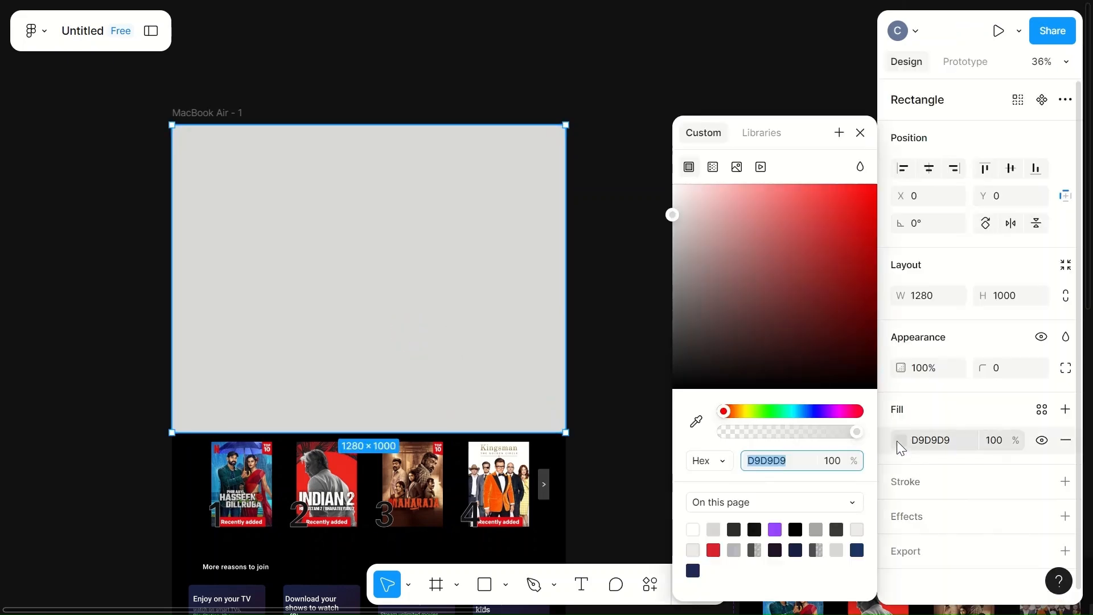
left_click(733, 529)
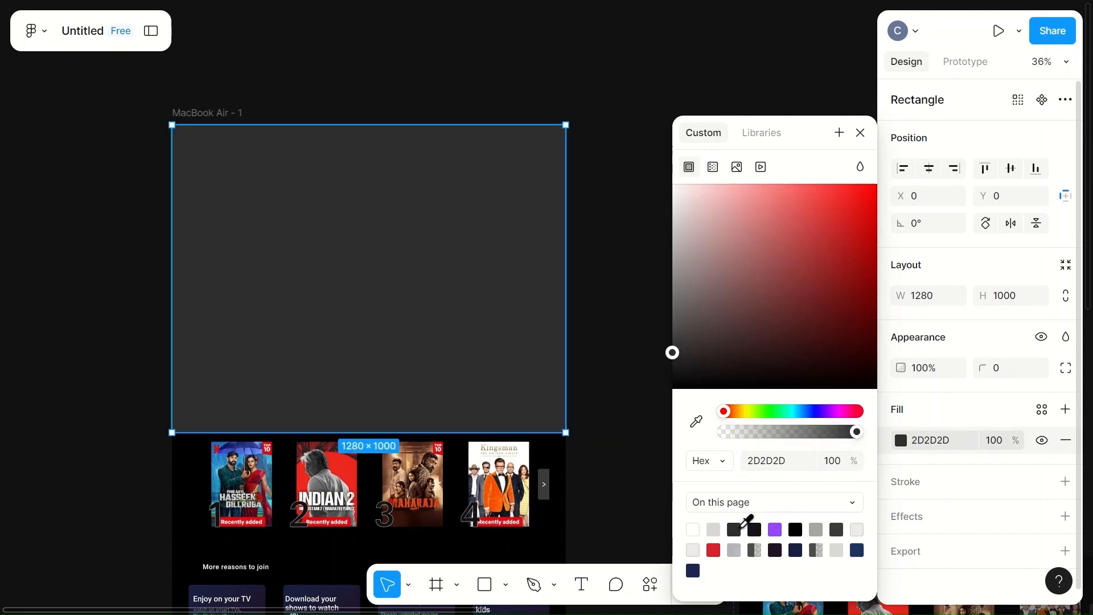
left_click(995, 441)
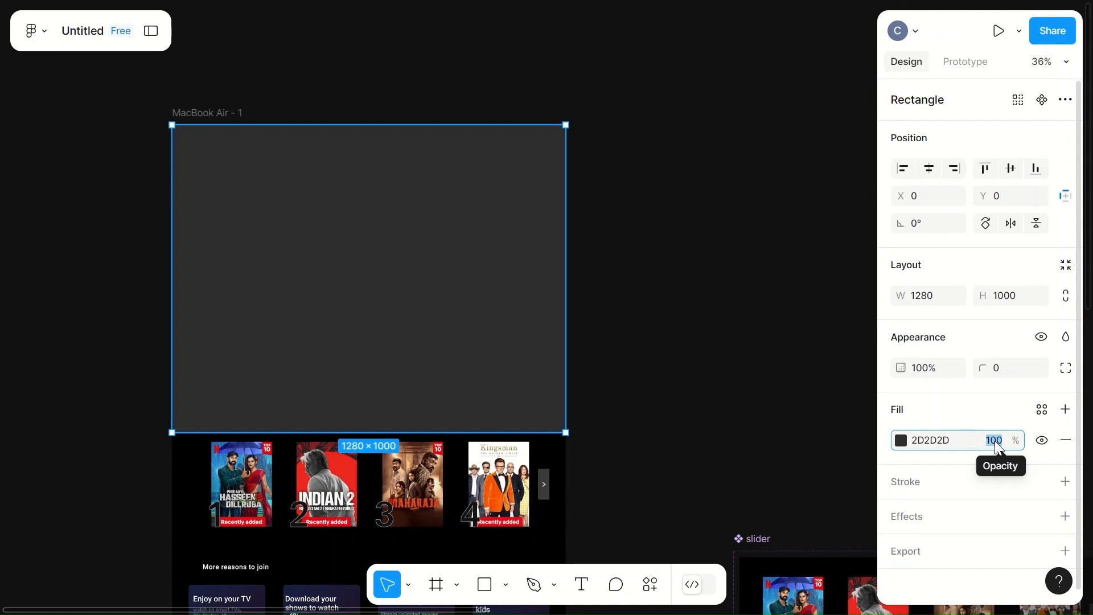
left_click(996, 441)
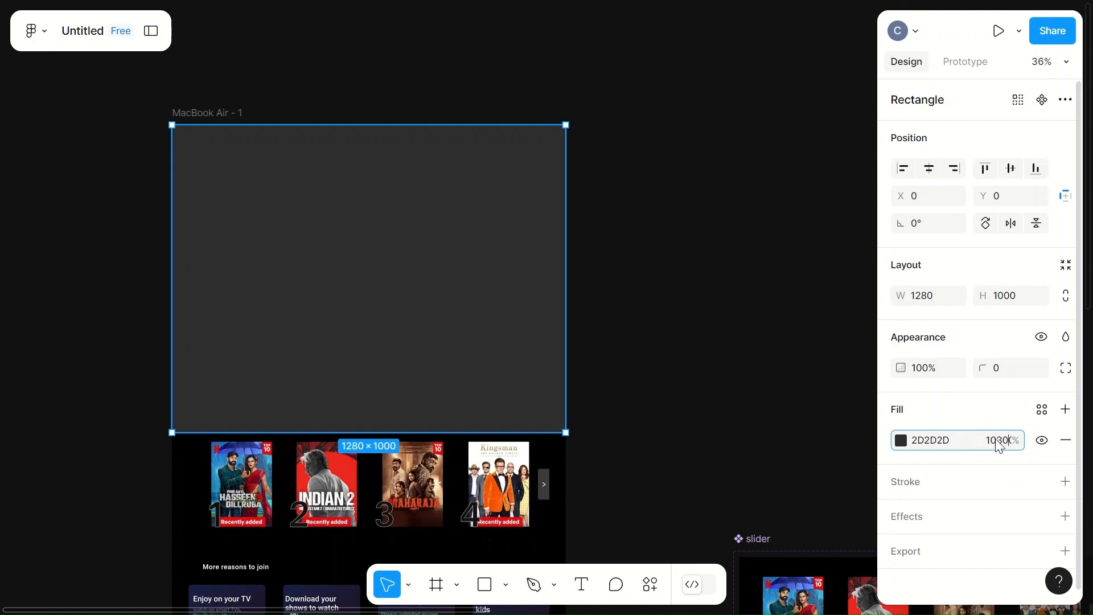
type("30")
left_click(726, 403)
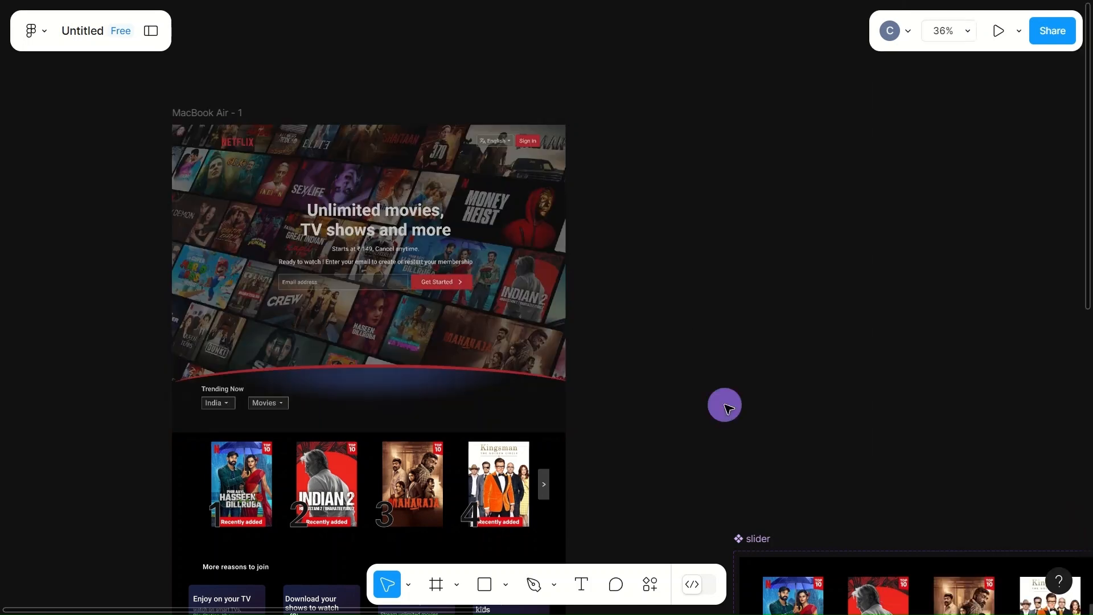
- Shift the dark overlay rectangle to about X 17 and send it to the back of the layer order
left_click_drag(518, 325, 525, 332)
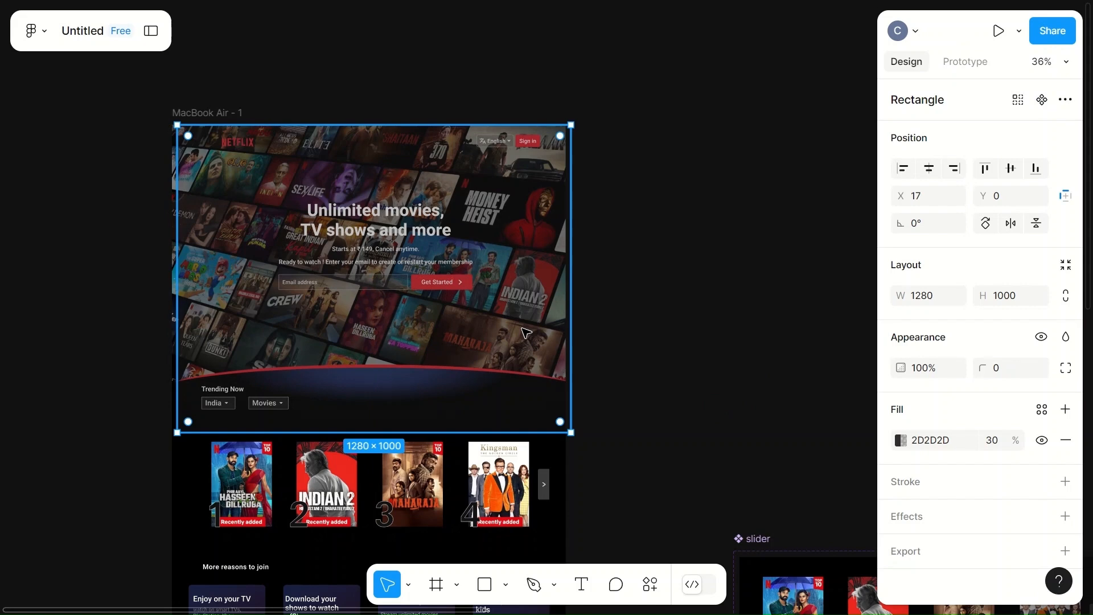
right_click(522, 327)
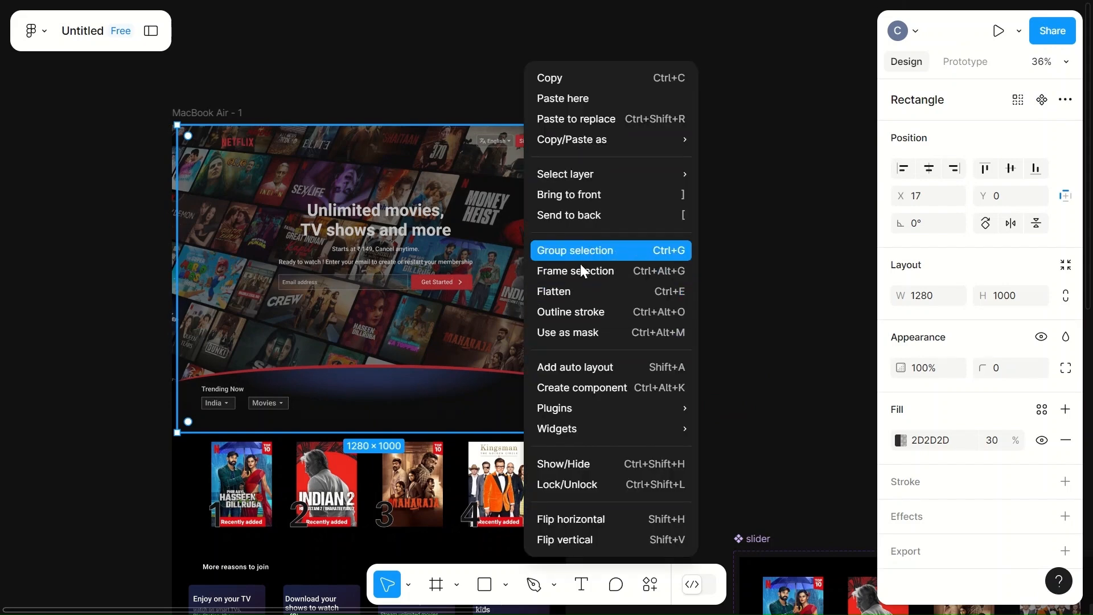
left_click(606, 224)
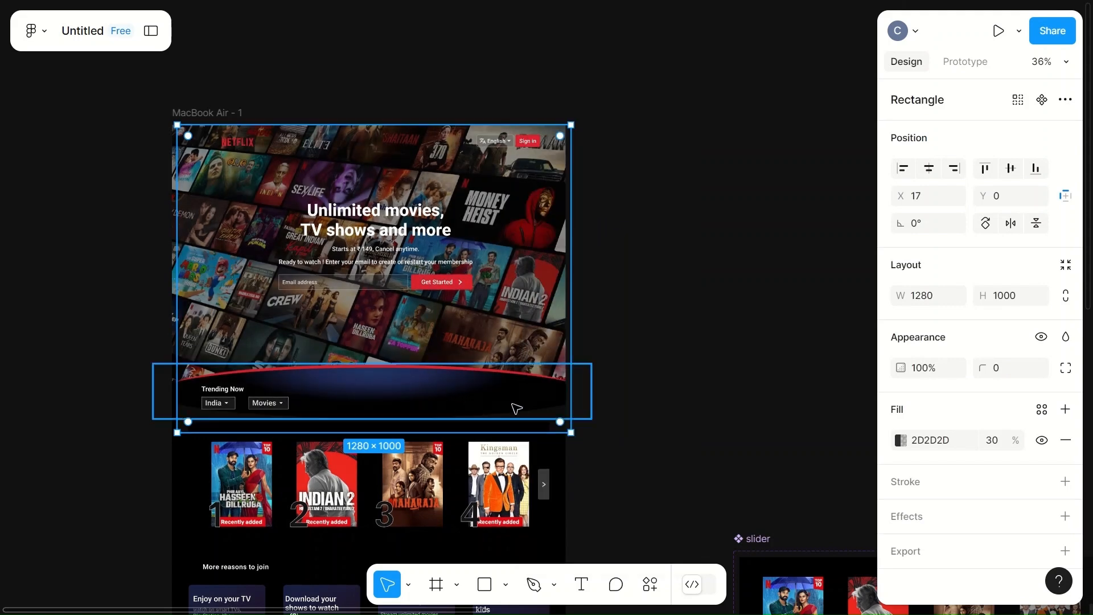
left_click(609, 366)
- Inspect the hero overlay, then present the prototype and review the page from the hero down to the Frequently Asked Question section
scroll(612, 369, "up", 5)
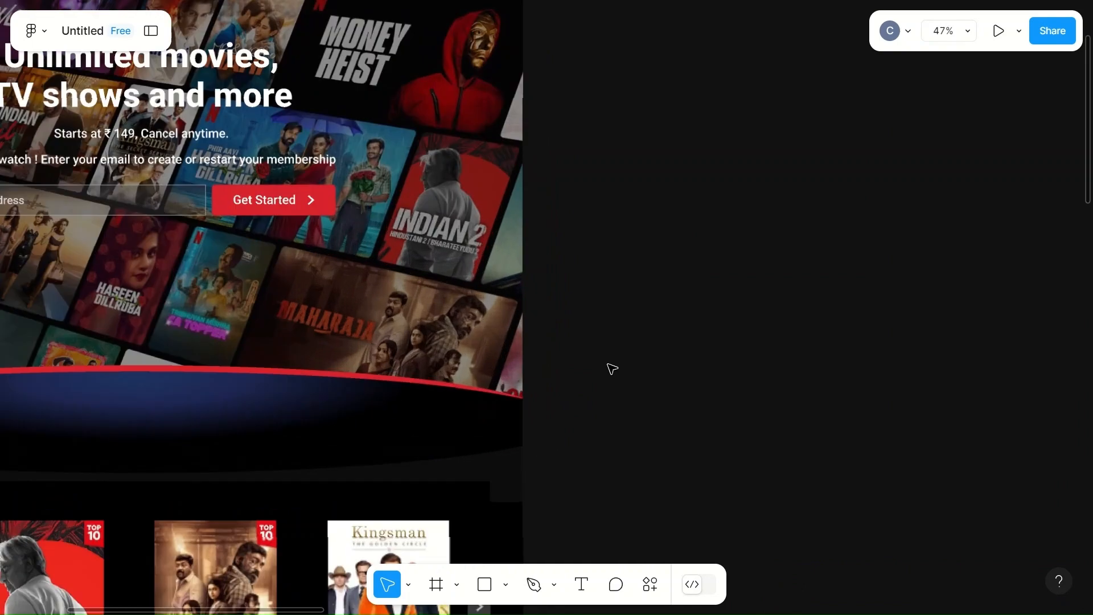
scroll(612, 369, "left", 5)
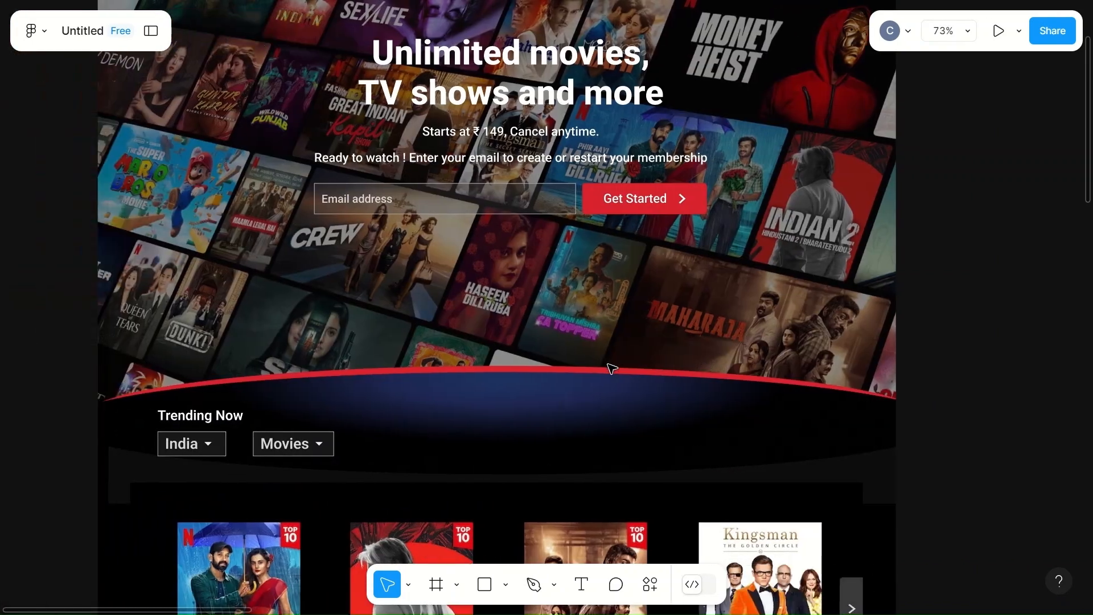
scroll(612, 369, "down", 5)
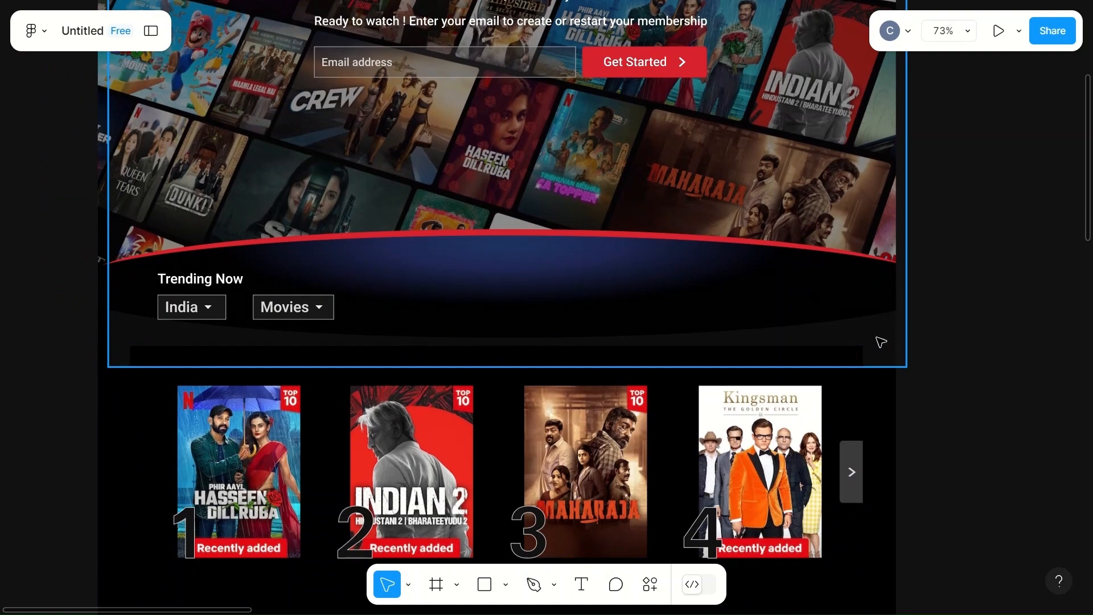
scroll(881, 342, "up", 3)
scroll(880, 342, "down", 8)
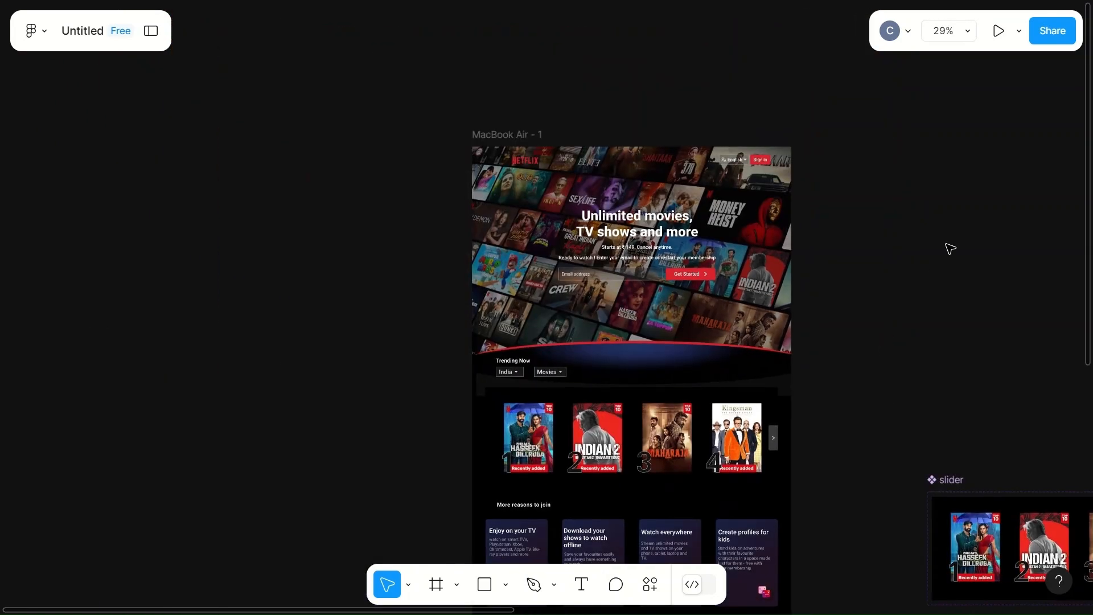
left_click(997, 31)
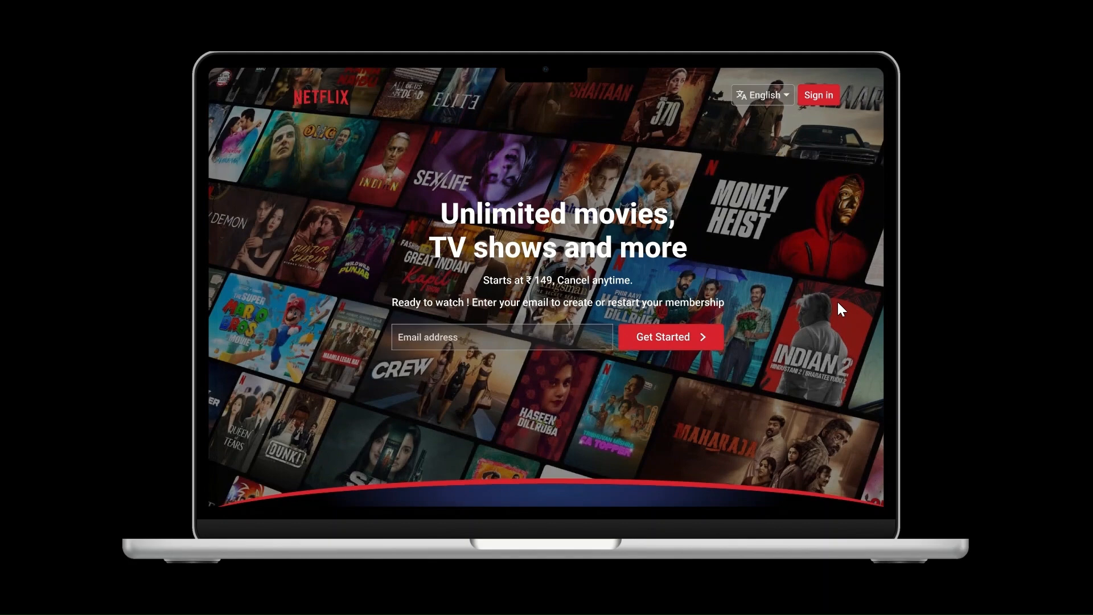
scroll(838, 303, "down", 10)
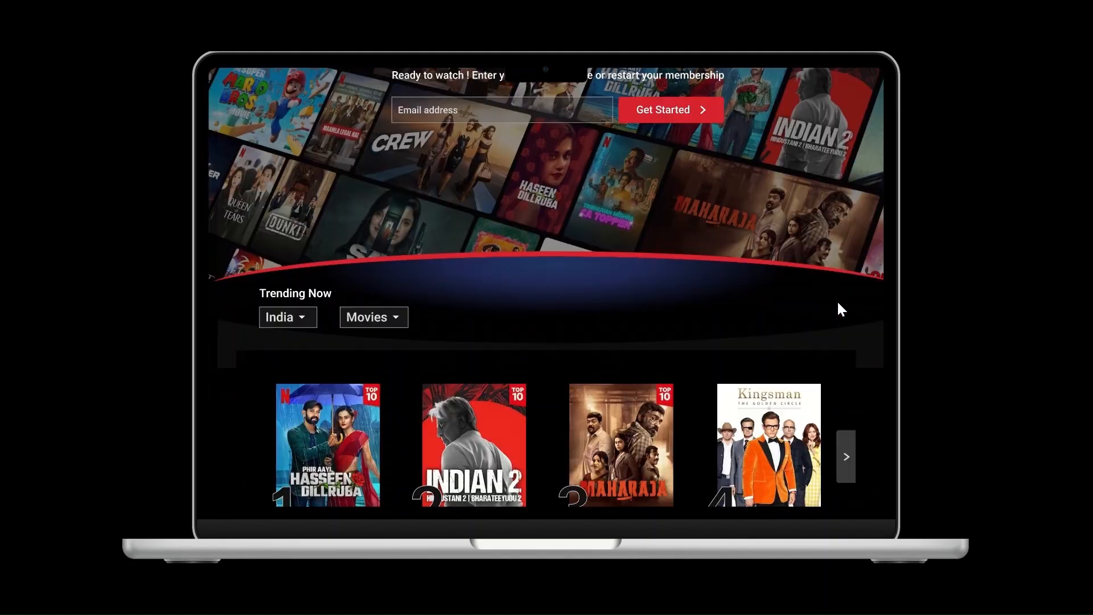
scroll(838, 309, "down", 3)
scroll(838, 309, "up", 3)
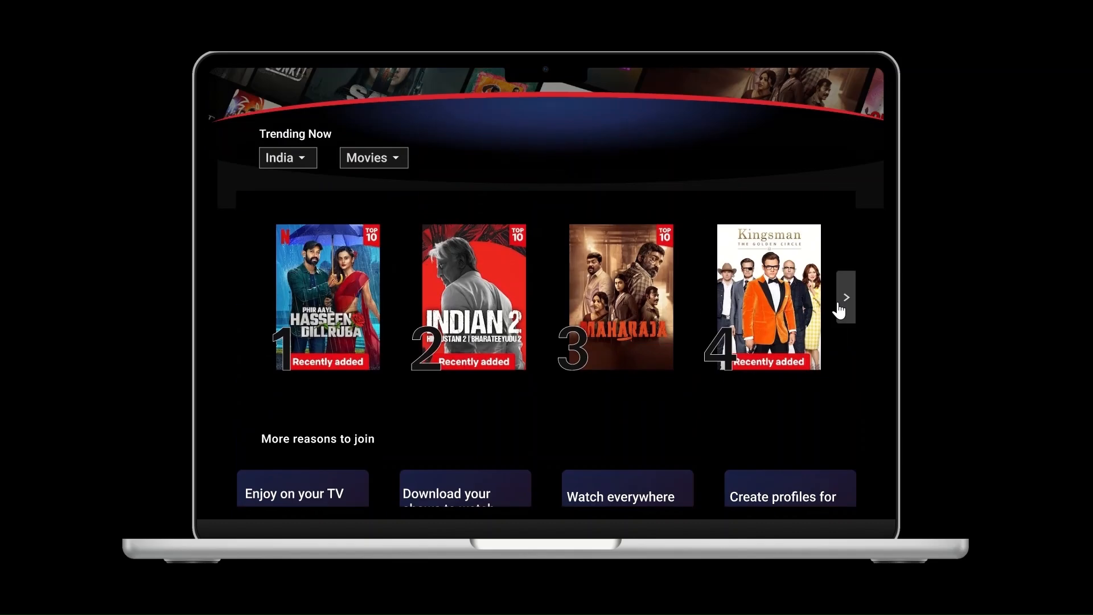
scroll(838, 309, "down", 2)
scroll(838, 304, "down", 6)
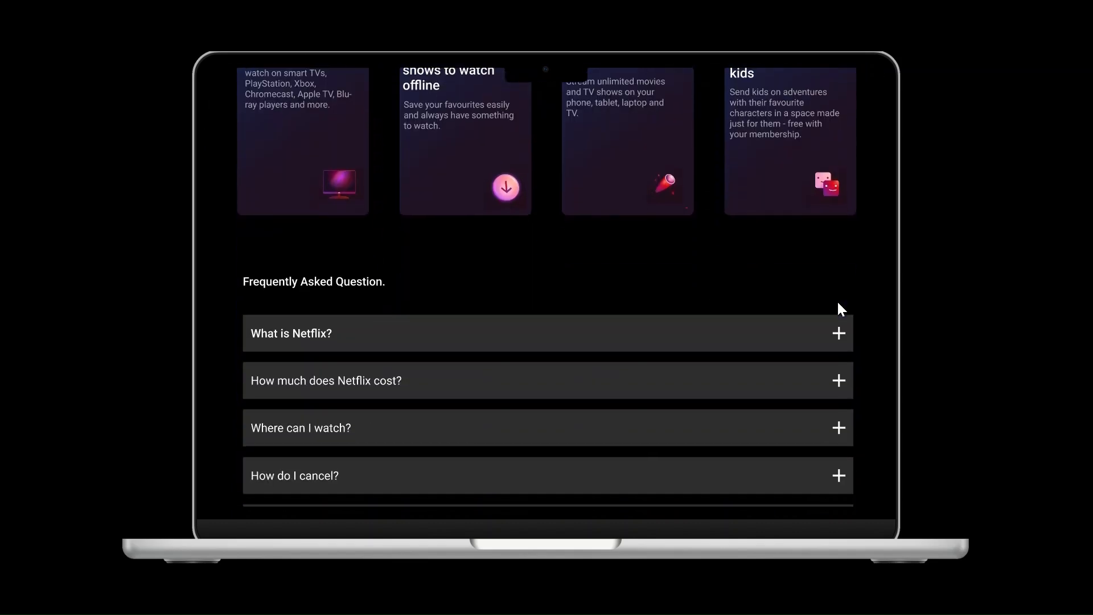
- Test expanding and collapsing the "What is Netflix?" question in the prototype and review the rest of the page through the footer
left_click(839, 257)
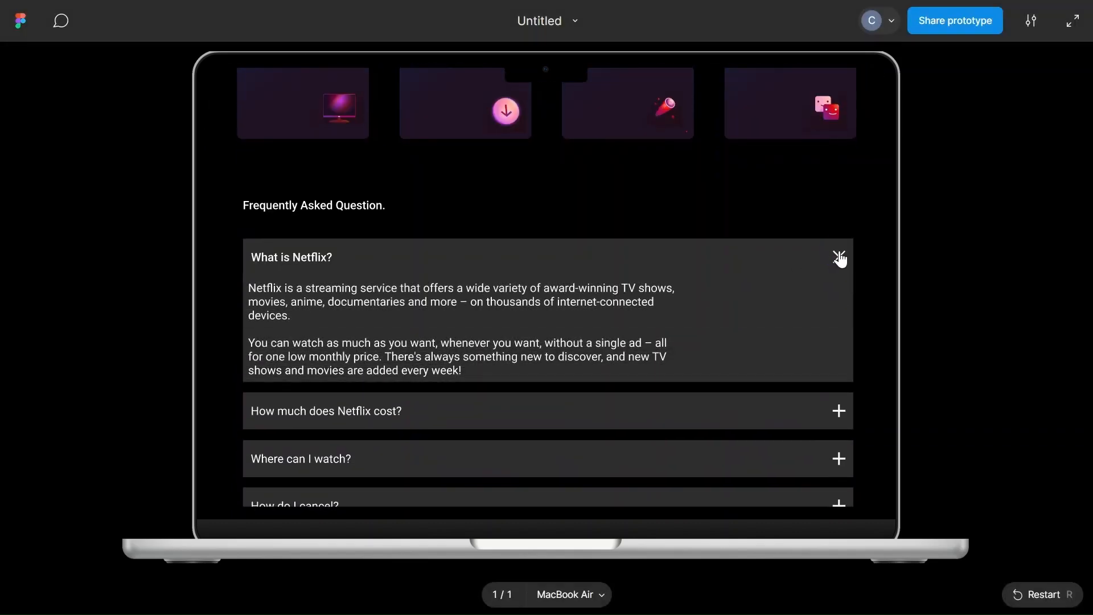
left_click(839, 253)
scroll(682, 274, "down", 3)
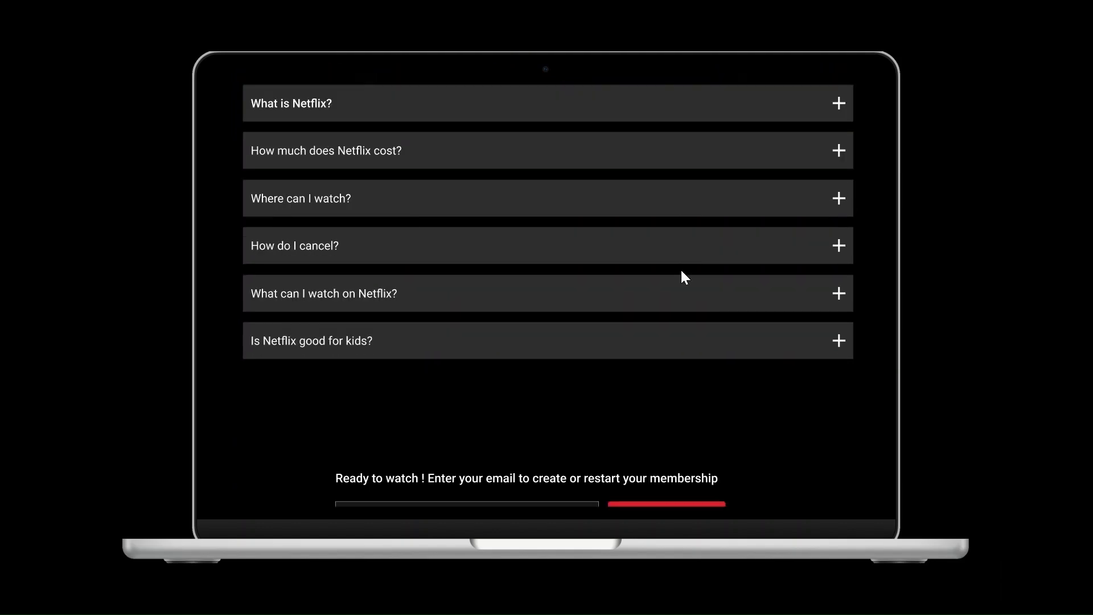
scroll(618, 415, "down", 3)
scroll(619, 415, "down", 3)
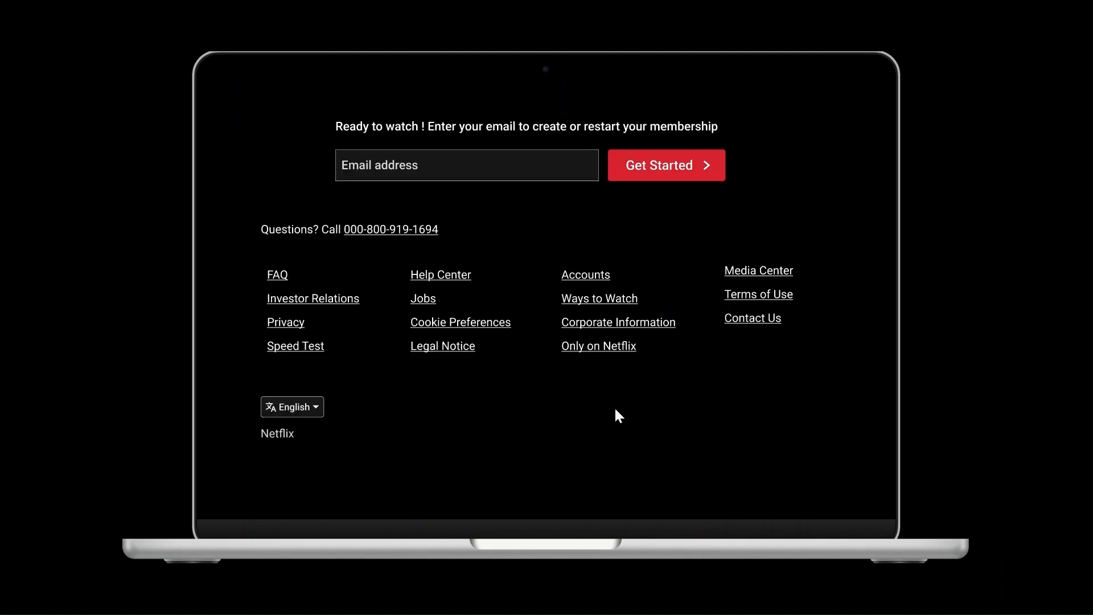
scroll(592, 447, "down", 4)
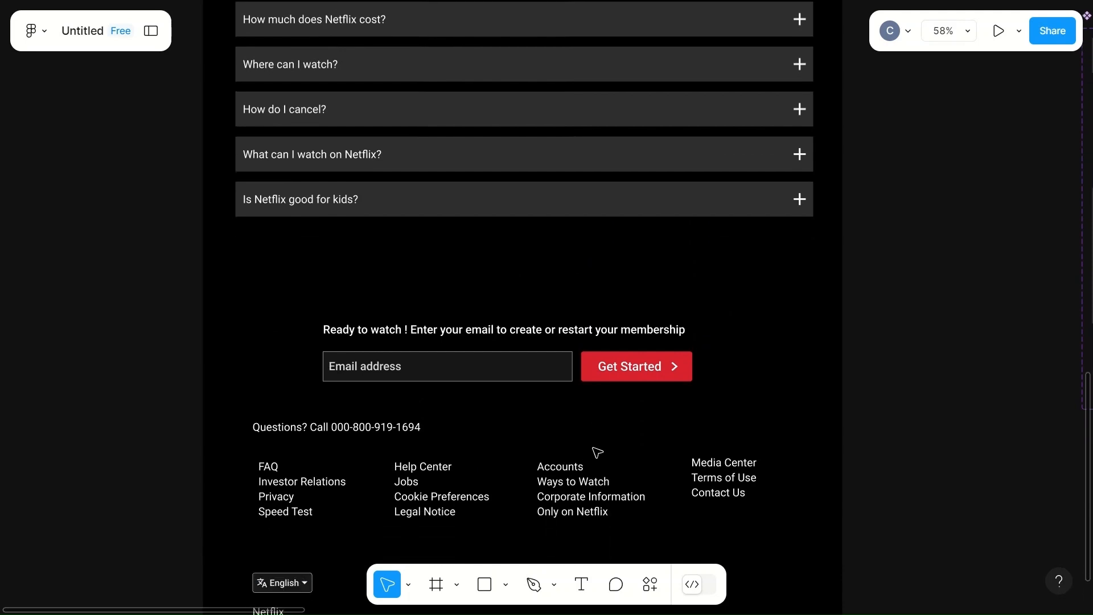